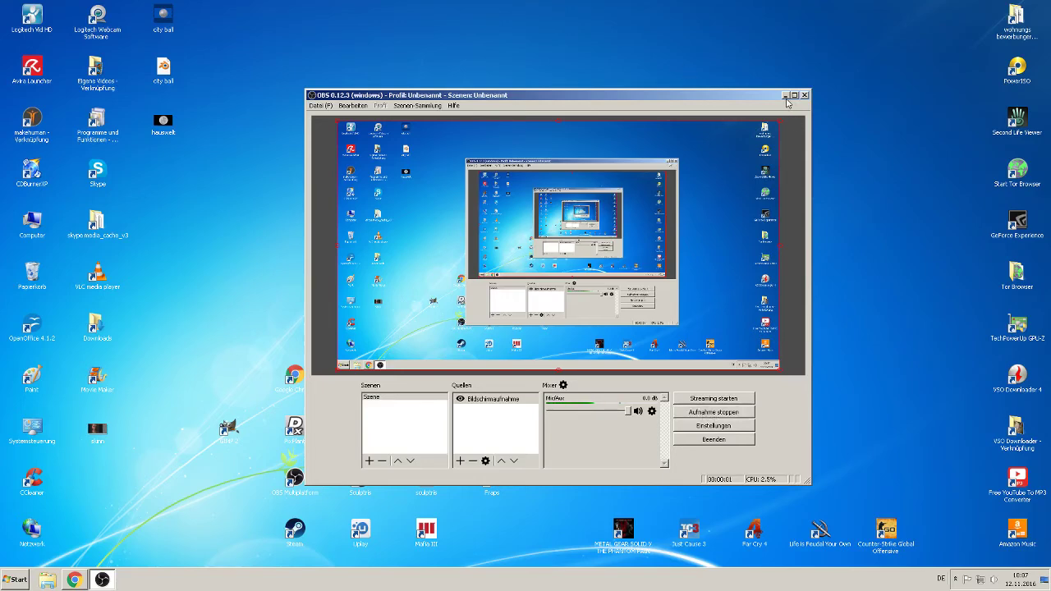
Launch Blender from the desktop and dismiss the splash screen to reach the default cube scene.
{"action": "left_click", "coordinate": [785, 96]}
{"action": "left_click", "coordinate": [361, 426]}
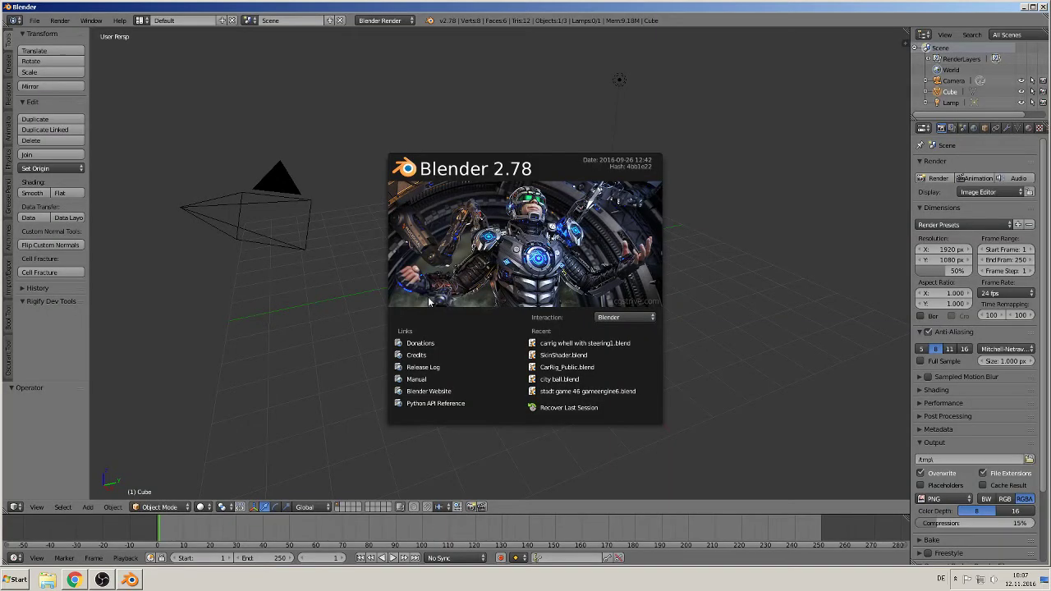
{"action": "left_click", "coordinate": [437, 134]}
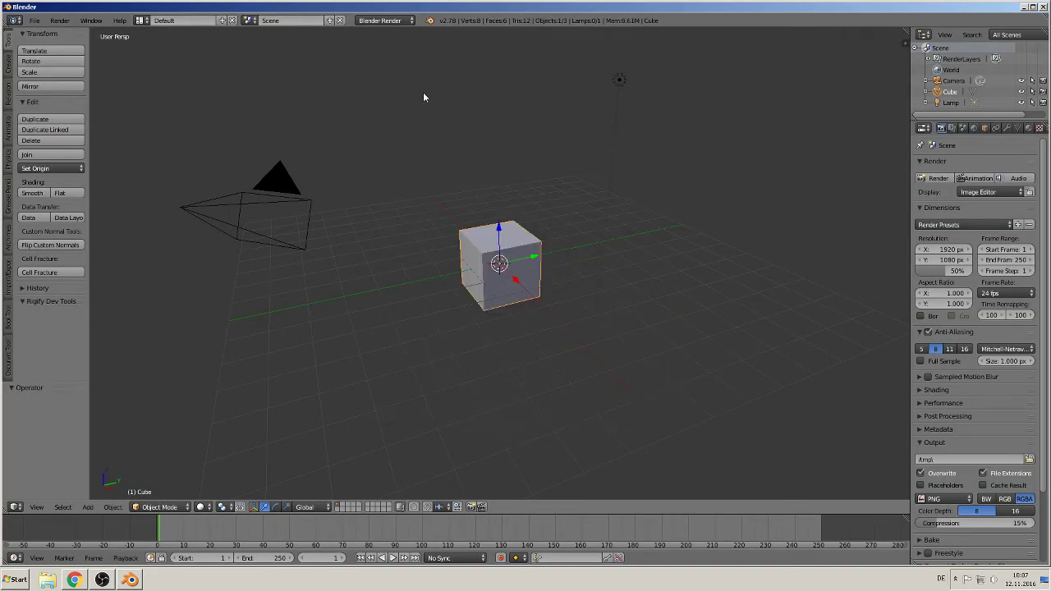
Delete the default cube and switch to the left side orthographic view.
{"action": "key", "text": "x"}
{"action": "left_click", "coordinate": [534, 178]}
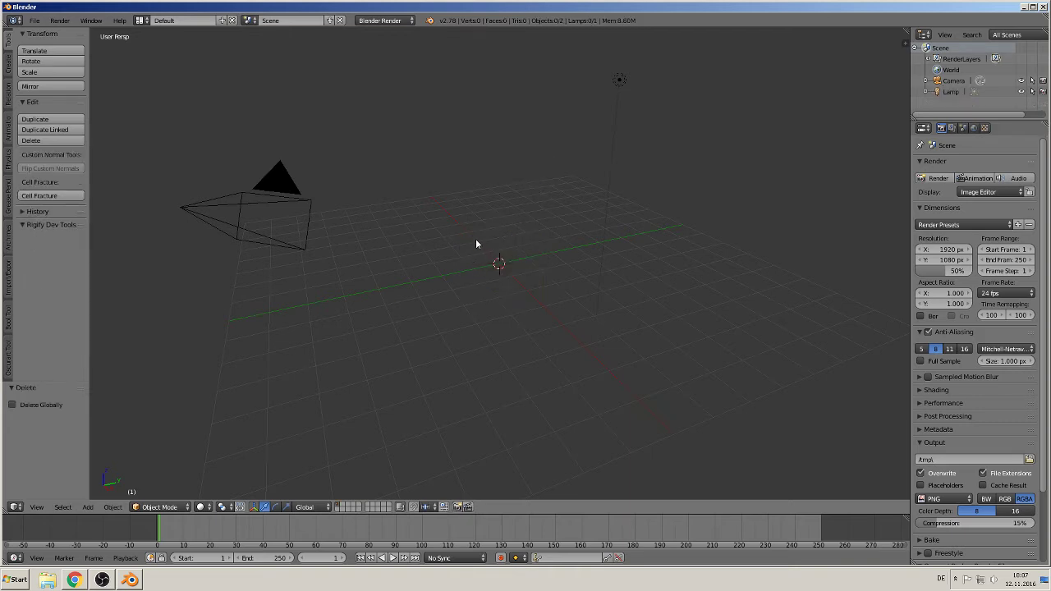
{"action": "key", "text": "KP_1"}
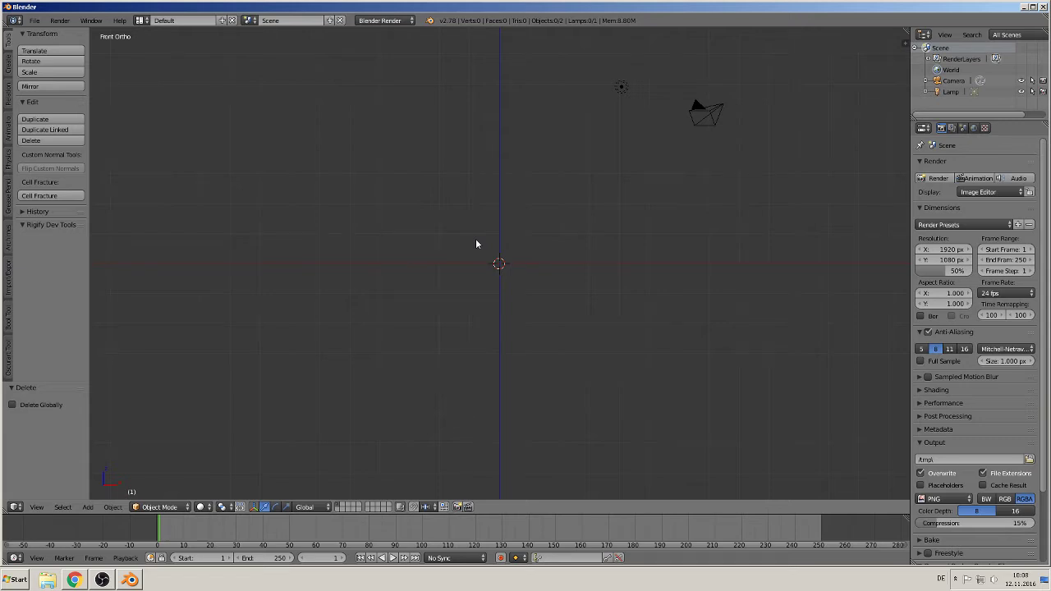
{"action": "key", "text": "ctrl+KP_3"}
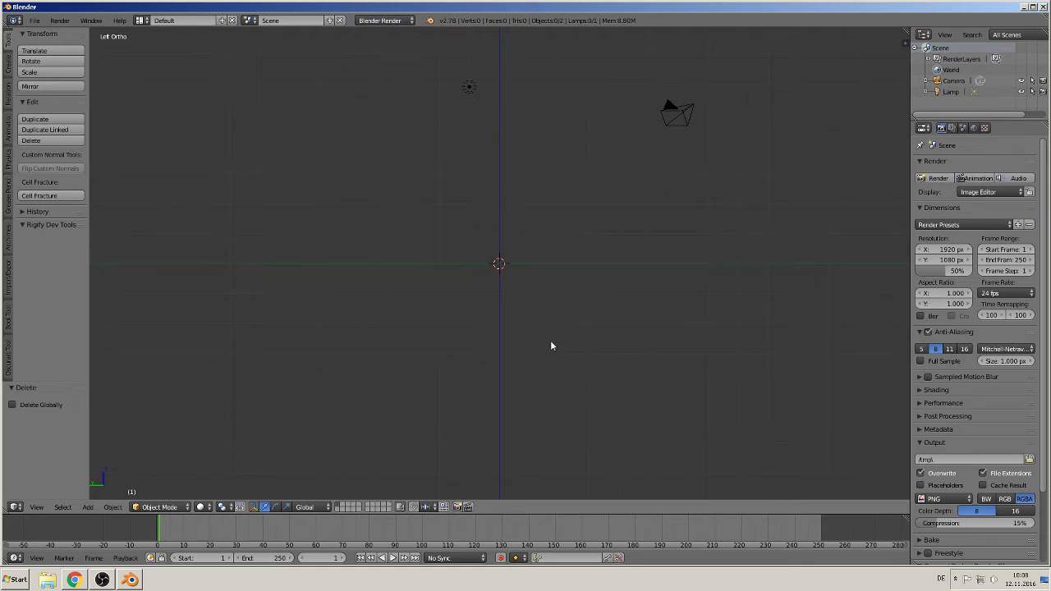
Add a cylinder mesh with 20 vertices.
{"action": "left_click", "coordinate": [88, 508]}
{"action": "mouse_move", "coordinate": [96, 499]}
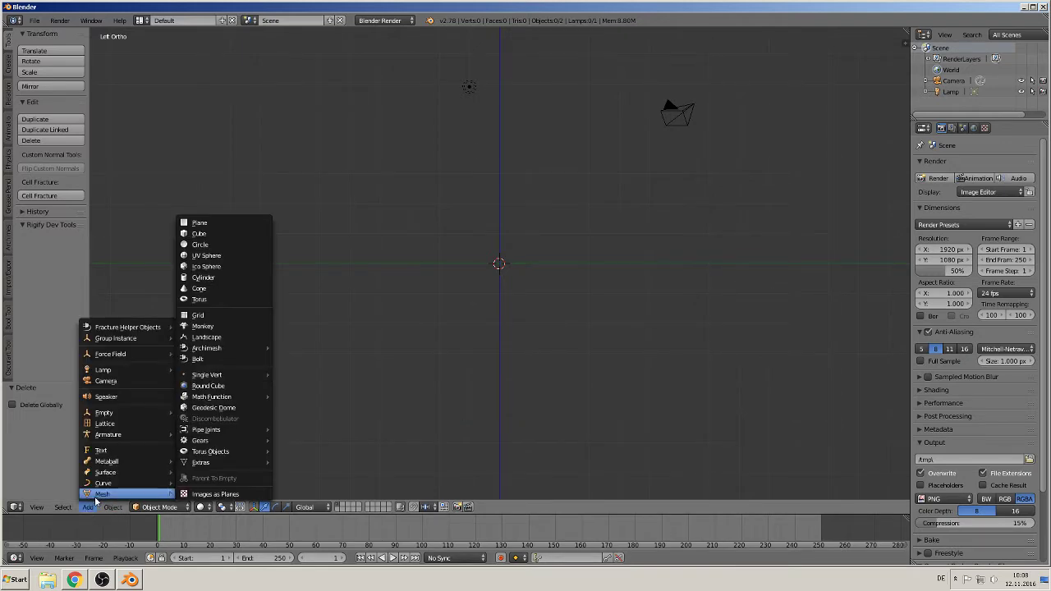
{"action": "left_click", "coordinate": [203, 278]}
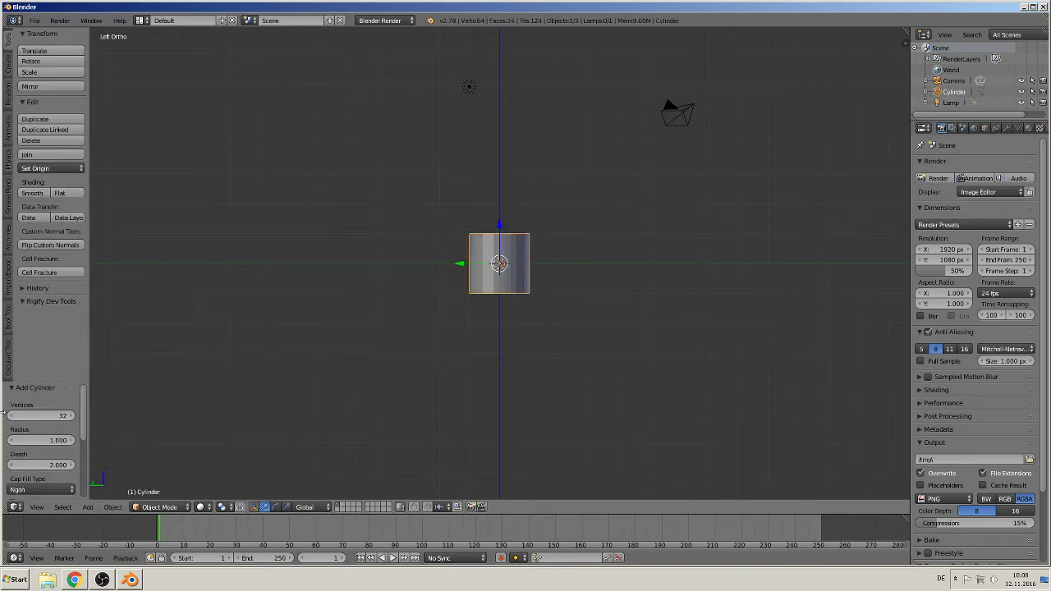
{"action": "left_click", "coordinate": [46, 414]}
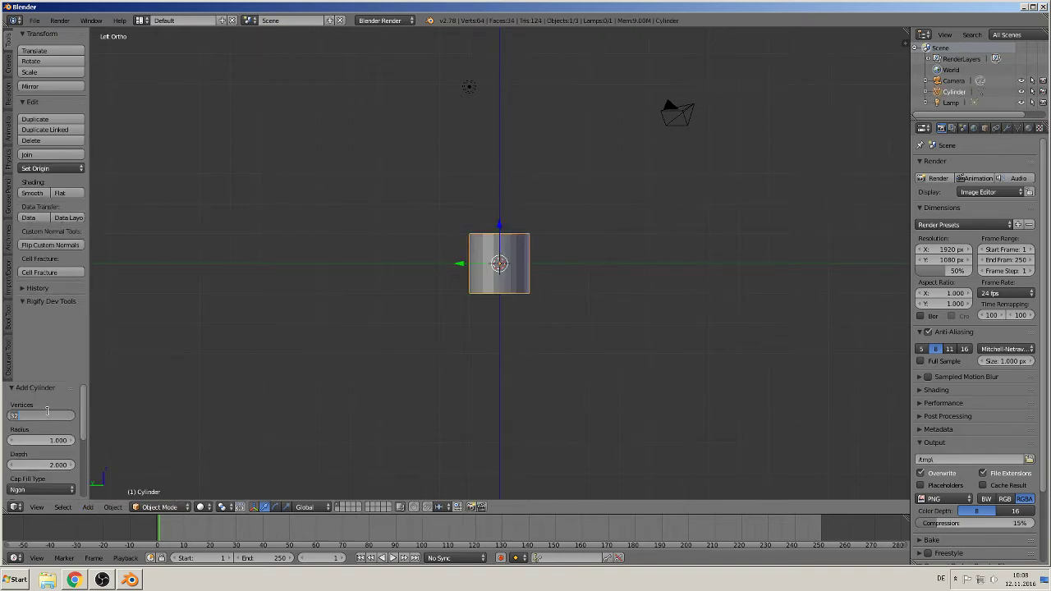
{"action": "type", "text": "20"}
{"action": "key", "text": "Return"}
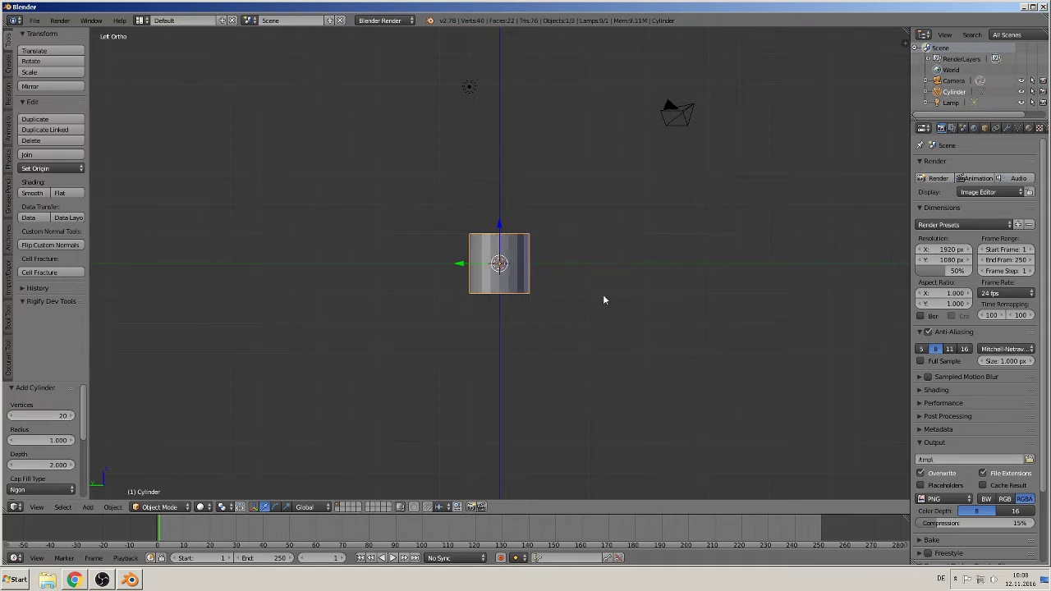
Rotate the cylinder 90° about the Y axis.
{"action": "type", "text": "ry90"}
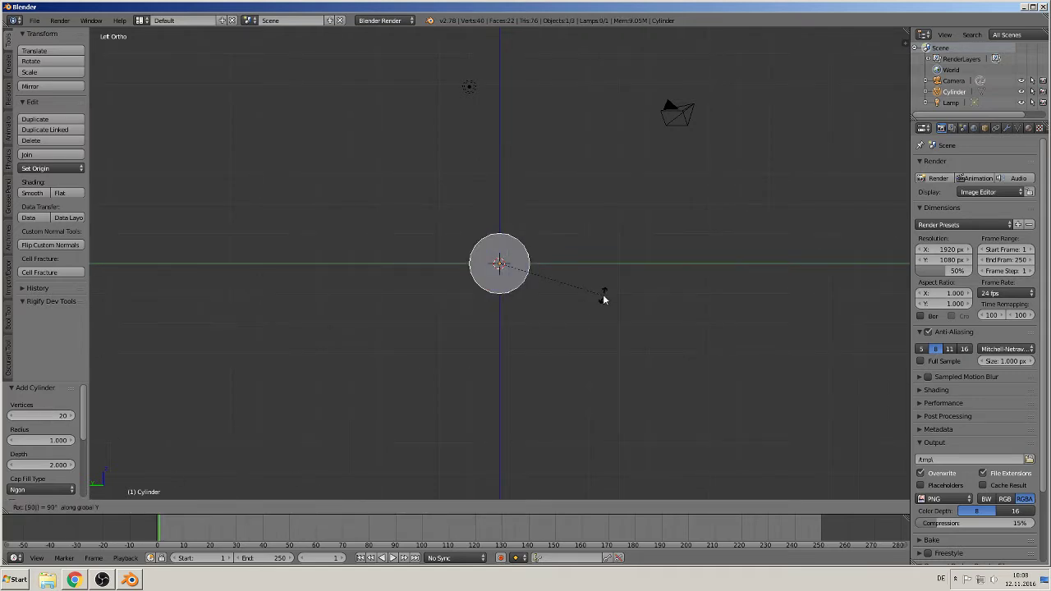
{"action": "key", "text": "Return"}
{"action": "middle_click_drag", "start_coordinate": [621, 307], "coordinate": [580, 318]}
{"action": "key", "text": "r"}
{"action": "key", "text": "y"}
{"action": "key", "text": "Escape"}
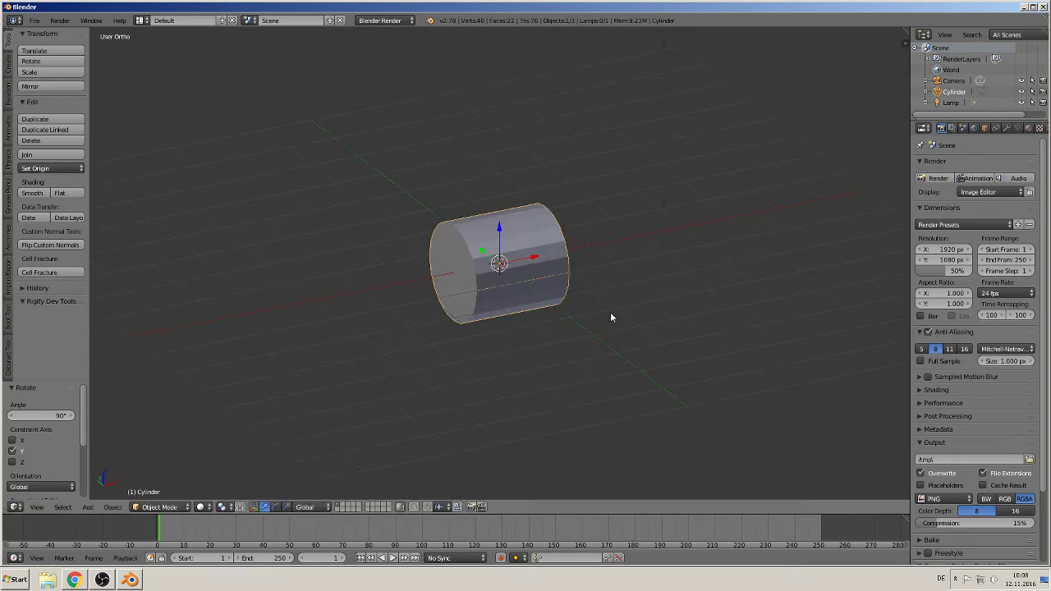
Flatten the cylinder to 0.304 along X and view the wheel face-on.
{"action": "key", "text": "s"}
{"action": "key", "text": "x"}
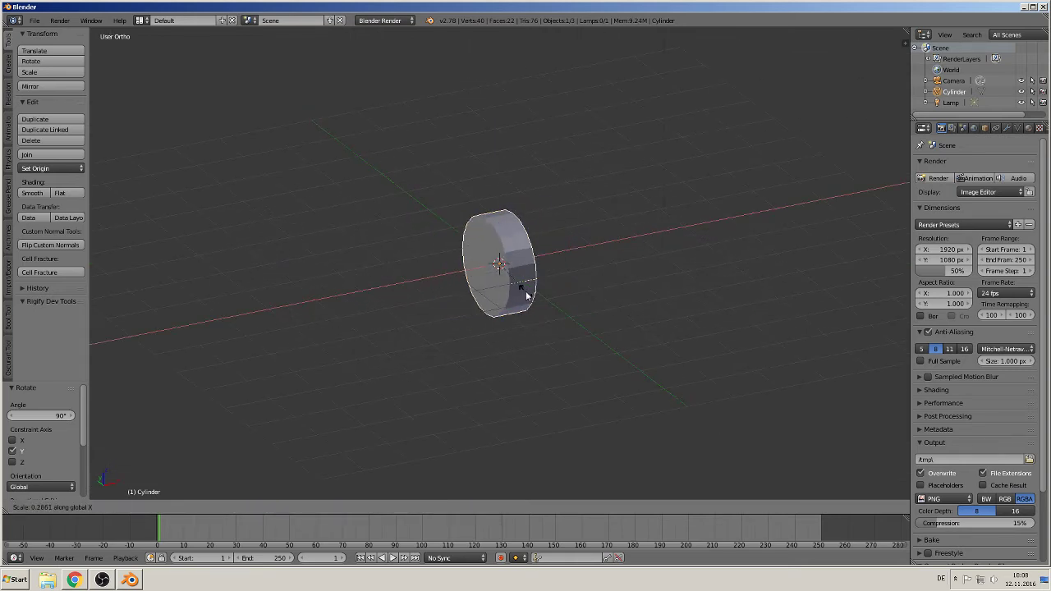
{"action": "left_click", "coordinate": [530, 294]}
{"action": "key", "text": "KP_1"}
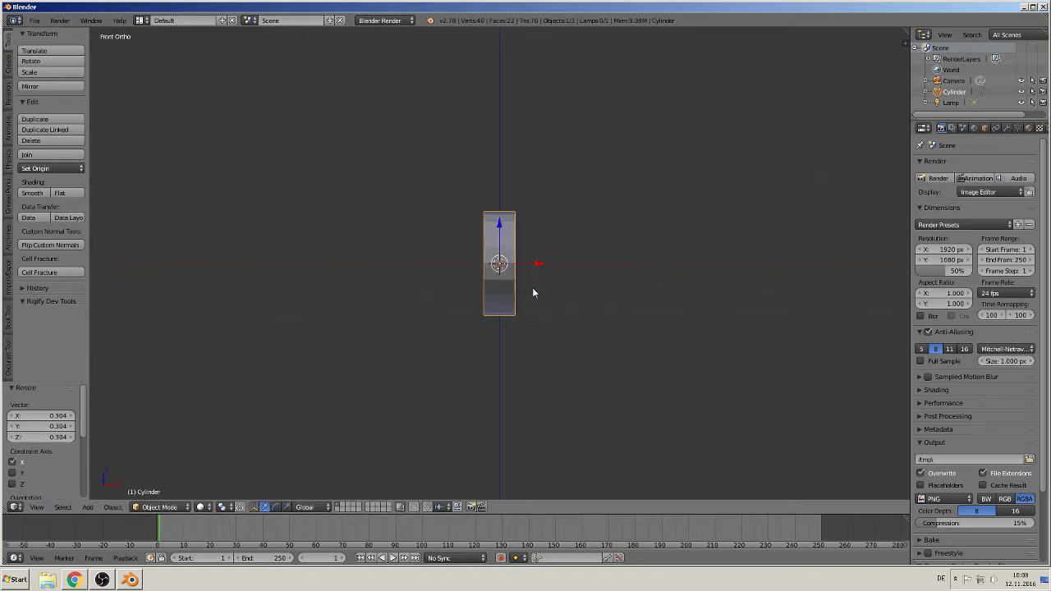
{"action": "key", "text": "KP_3"}
Add a single-bone armature at the centre of the wheel.
{"action": "scroll", "coordinate": [526, 286], "scroll_direction": "up", "scroll_amount": 6}
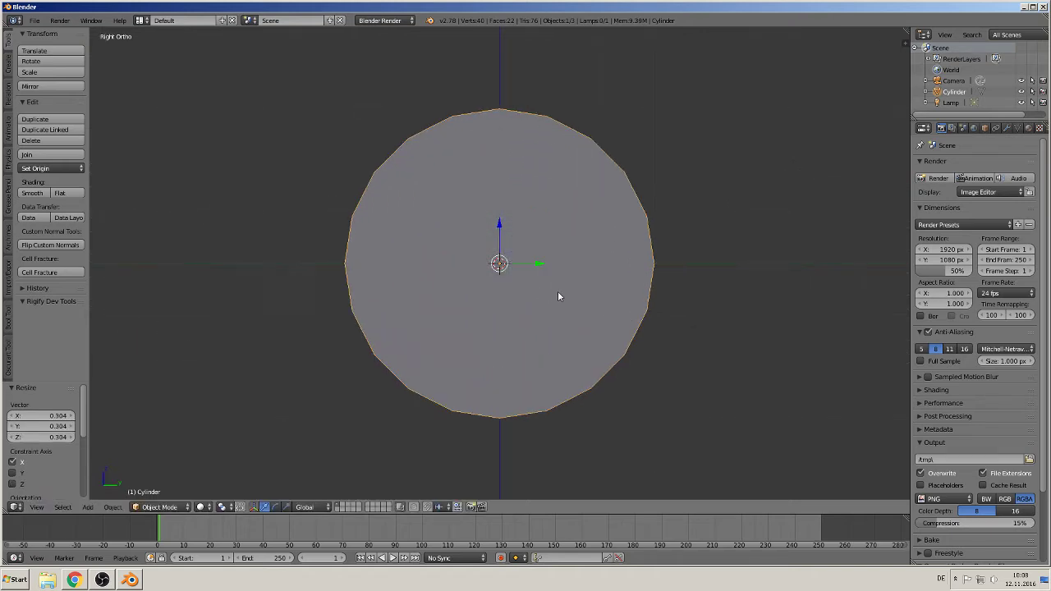
{"action": "scroll", "coordinate": [493, 321], "scroll_direction": "up", "scroll_amount": 3}
{"action": "scroll", "coordinate": [486, 333], "scroll_direction": "down", "scroll_amount": 3}
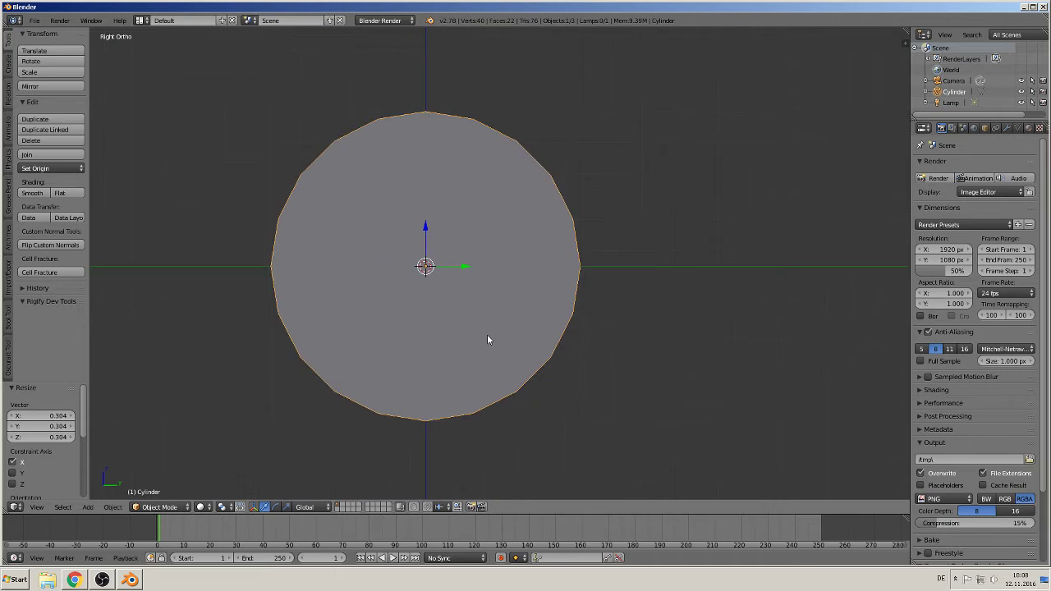
{"action": "scroll", "coordinate": [505, 334], "scroll_direction": "down", "scroll_amount": 2}
{"action": "scroll", "coordinate": [517, 328], "scroll_direction": "down", "scroll_amount": 1}
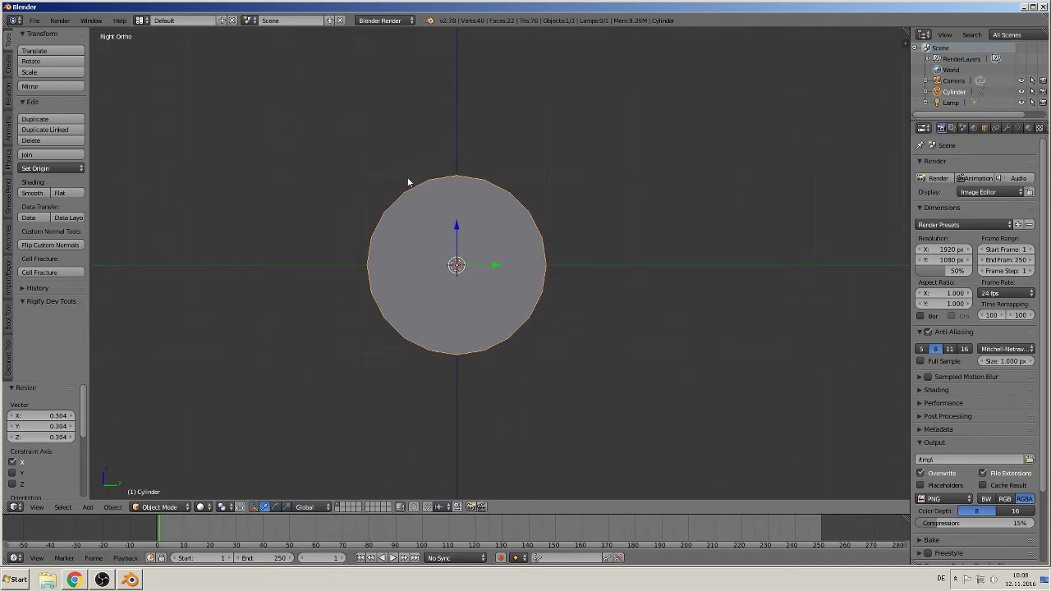
{"action": "middle_click_drag", "start_coordinate": [433, 240], "coordinate": [403, 322]}
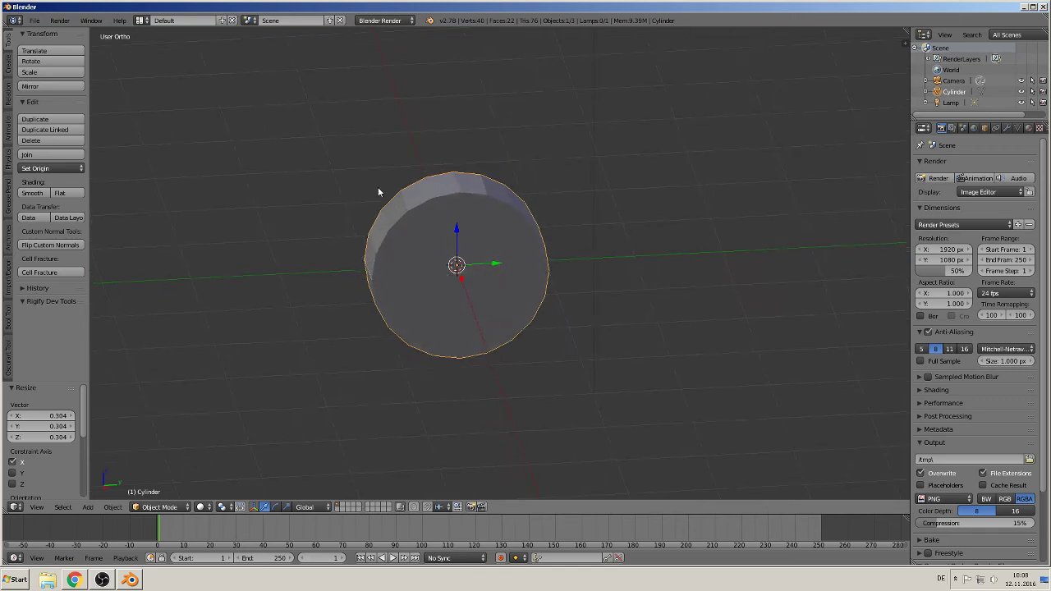
{"action": "key", "text": "KP_1"}
{"action": "key", "text": "KP_3"}
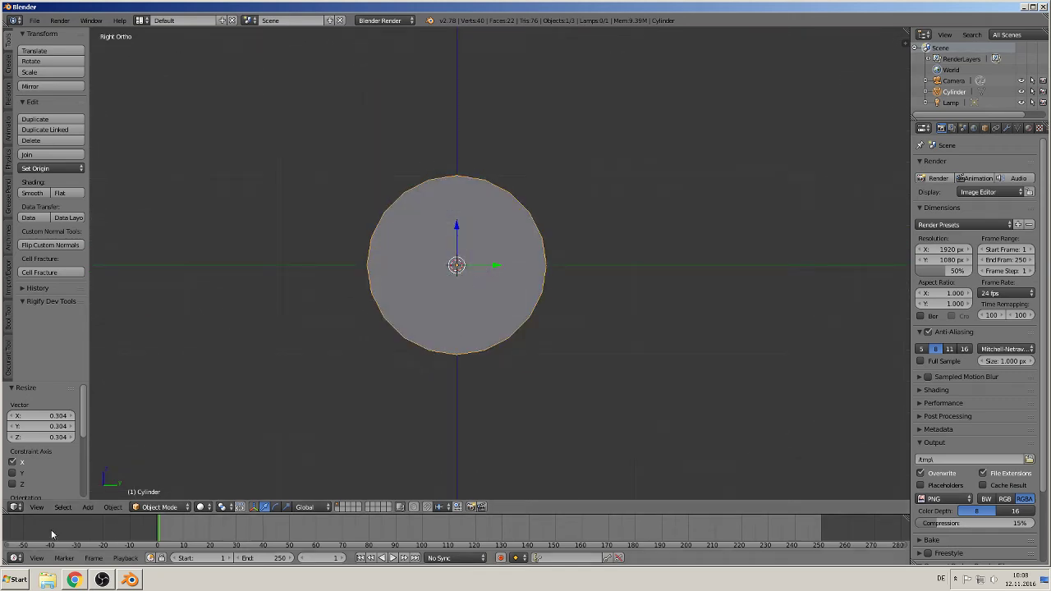
{"action": "left_click", "coordinate": [85, 508]}
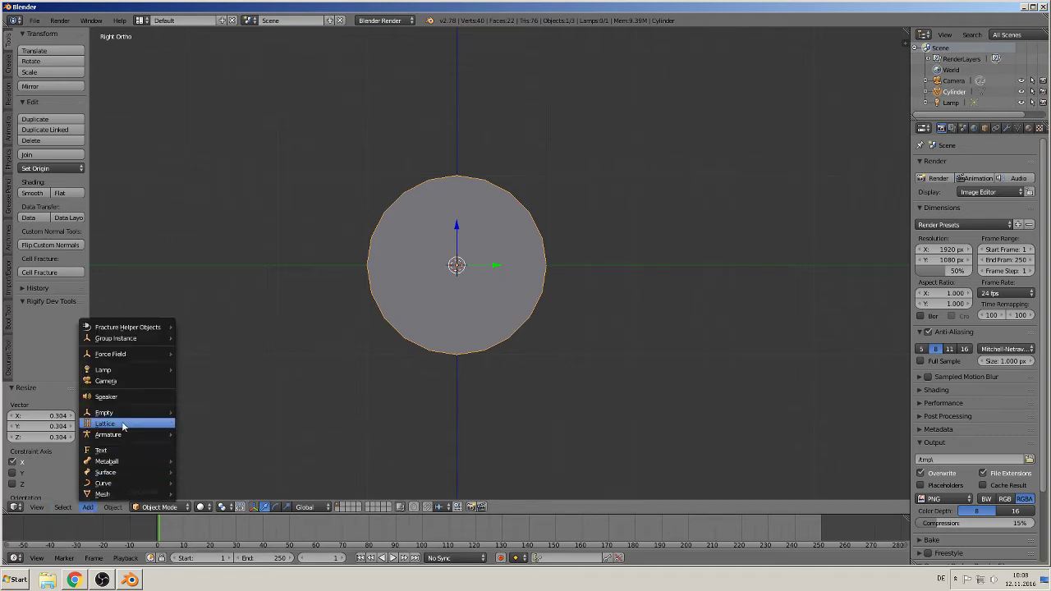
{"action": "mouse_move", "coordinate": [125, 439]}
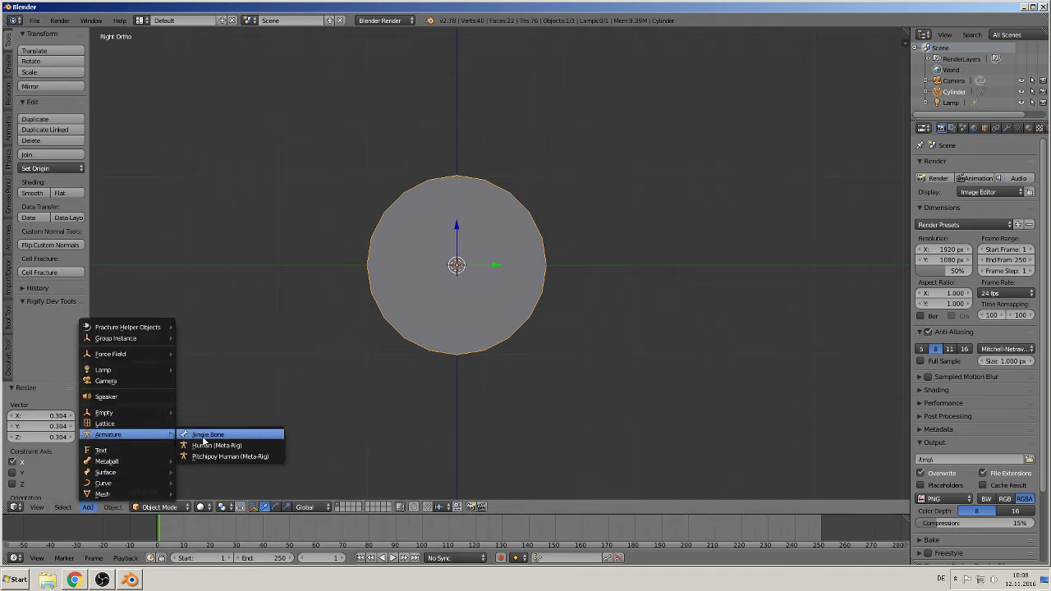
{"action": "left_click", "coordinate": [207, 437]}
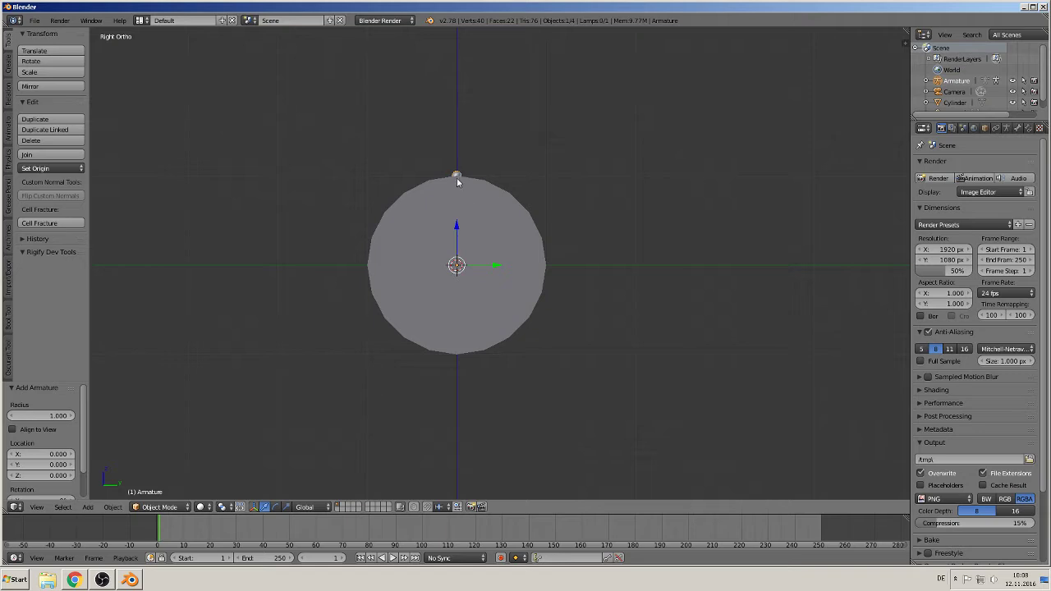
Turn on X-Ray in the Armature data settings so the bone shows through the wheel.
{"action": "middle_click_drag", "start_coordinate": [448, 211], "coordinate": [399, 280]}
{"action": "key", "text": "KP_1"}
{"action": "key", "text": "KP_3"}
{"action": "key", "text": "ctrl+KP_3"}
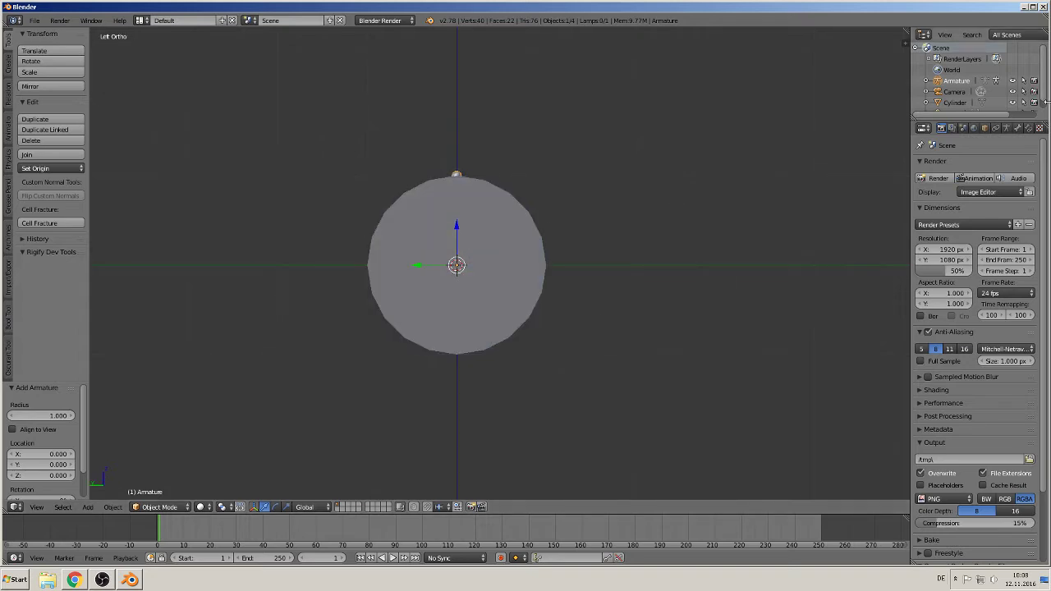
{"action": "left_click", "coordinate": [1006, 129]}
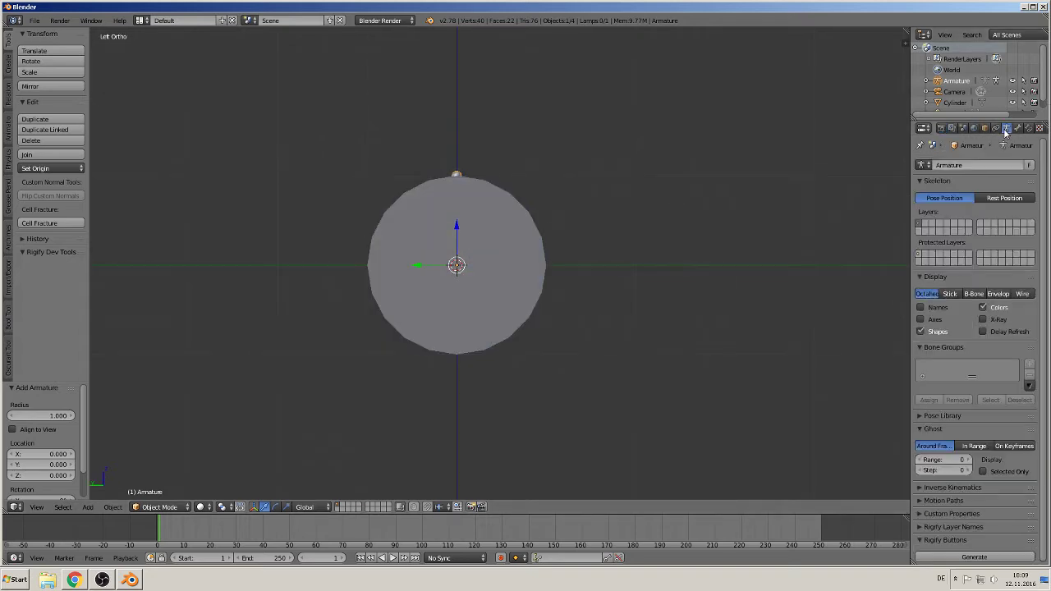
{"action": "left_click", "coordinate": [983, 320]}
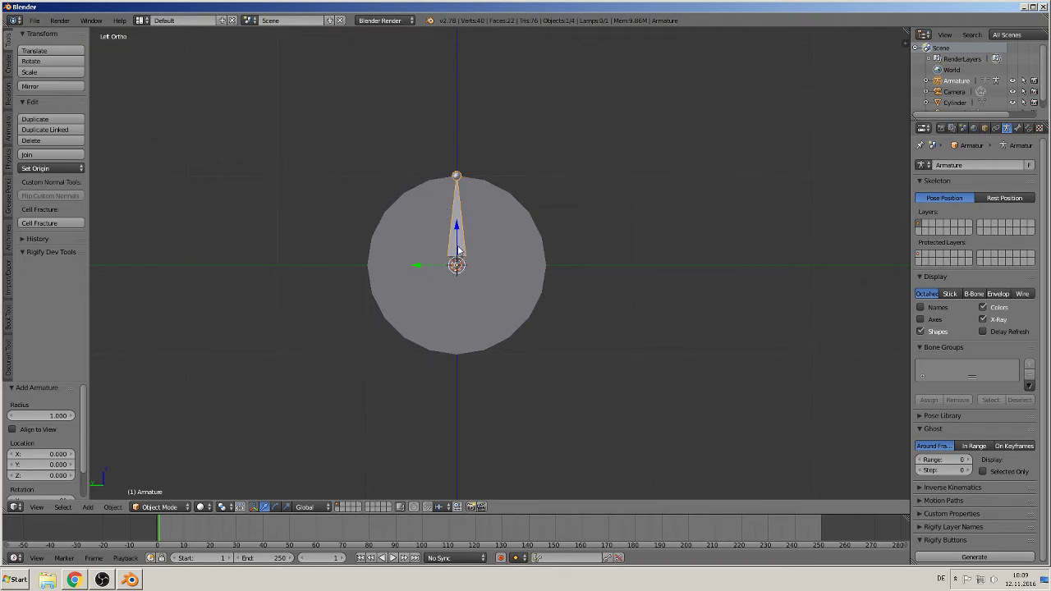
In Edit Mode, extrude a second bone from the root leftward to the wheel's rim.
{"action": "key", "text": "Tab"}
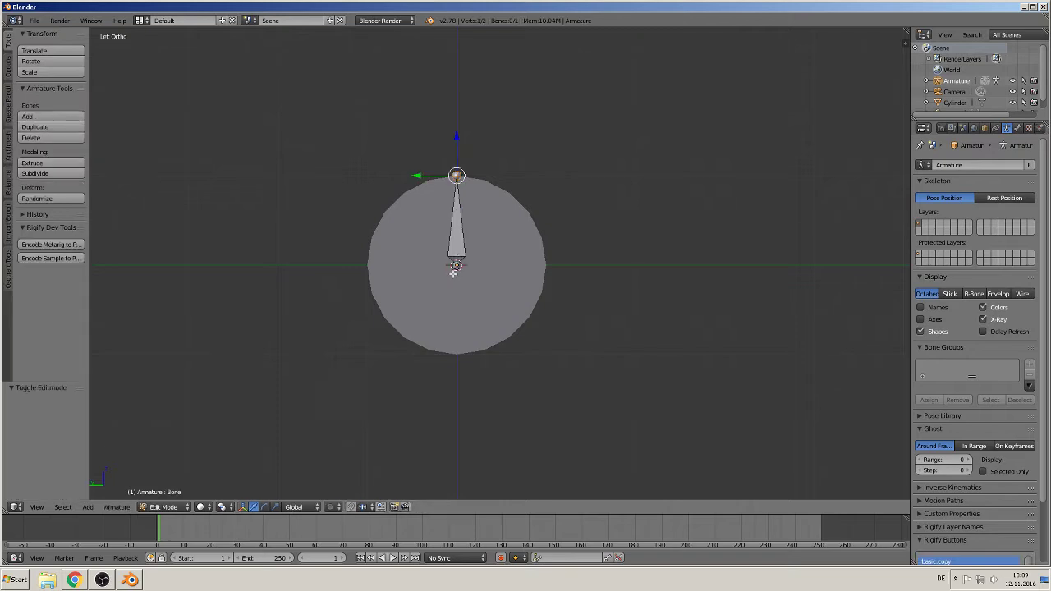
{"action": "right_click", "coordinate": [454, 267]}
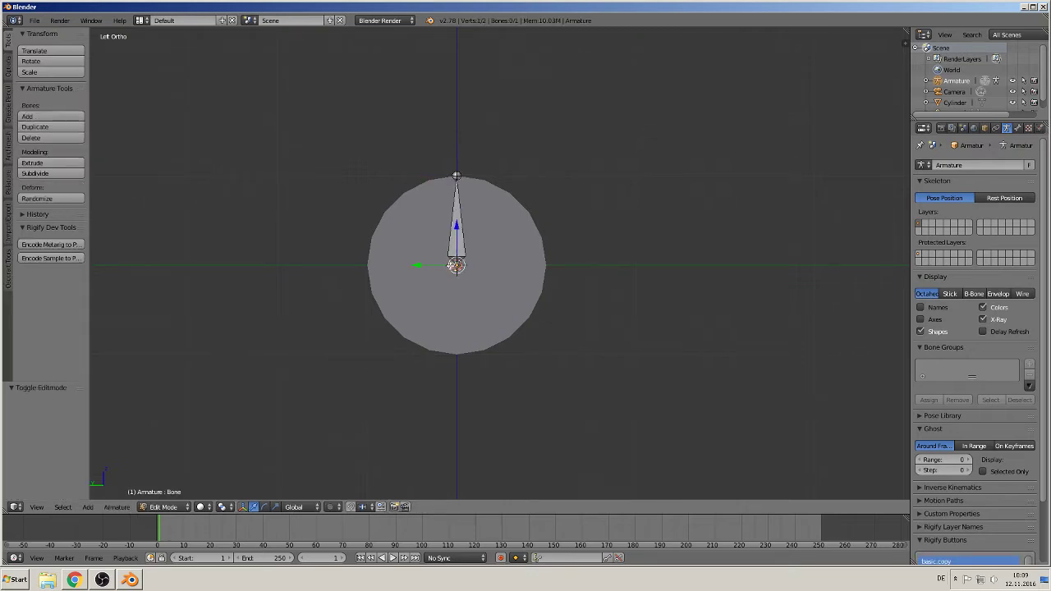
{"action": "scroll", "coordinate": [457, 271], "scroll_direction": "up", "scroll_amount": 5}
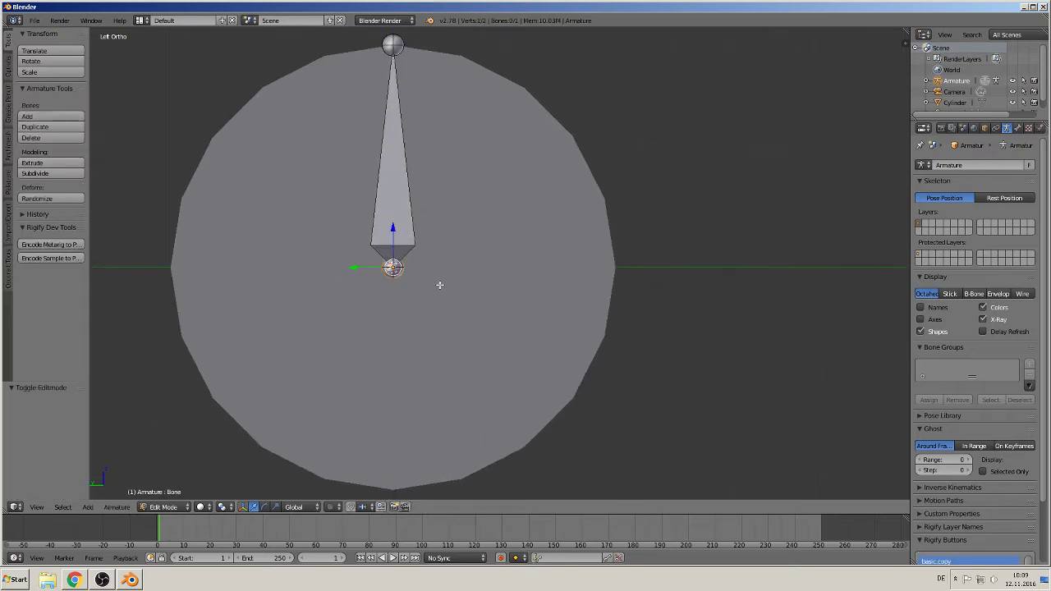
{"action": "middle_click_drag", "start_coordinate": [539, 286], "coordinate": [610, 312], "text": "shift"}
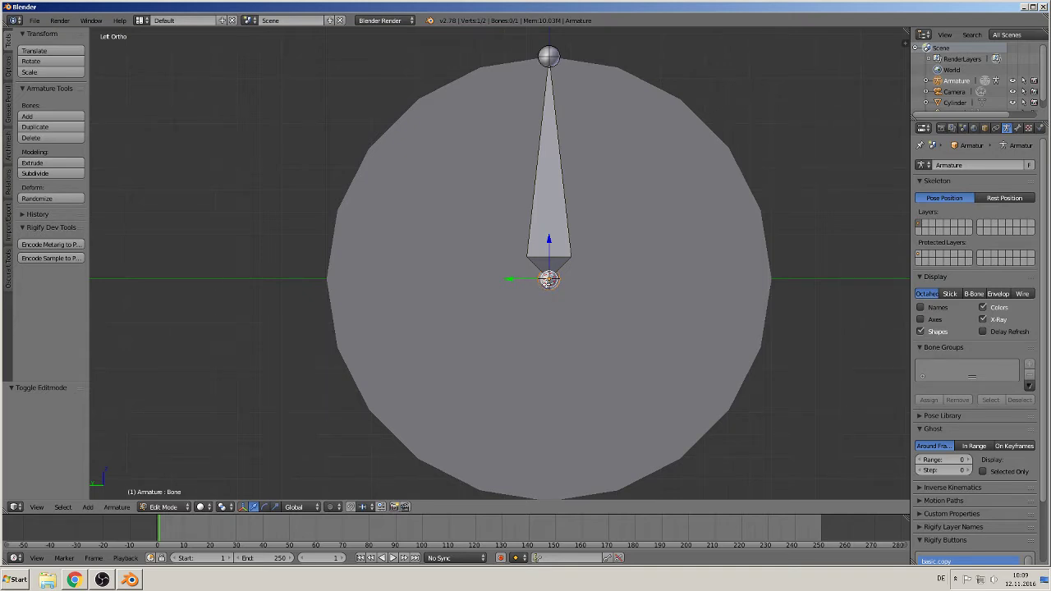
{"action": "key", "text": "e"}
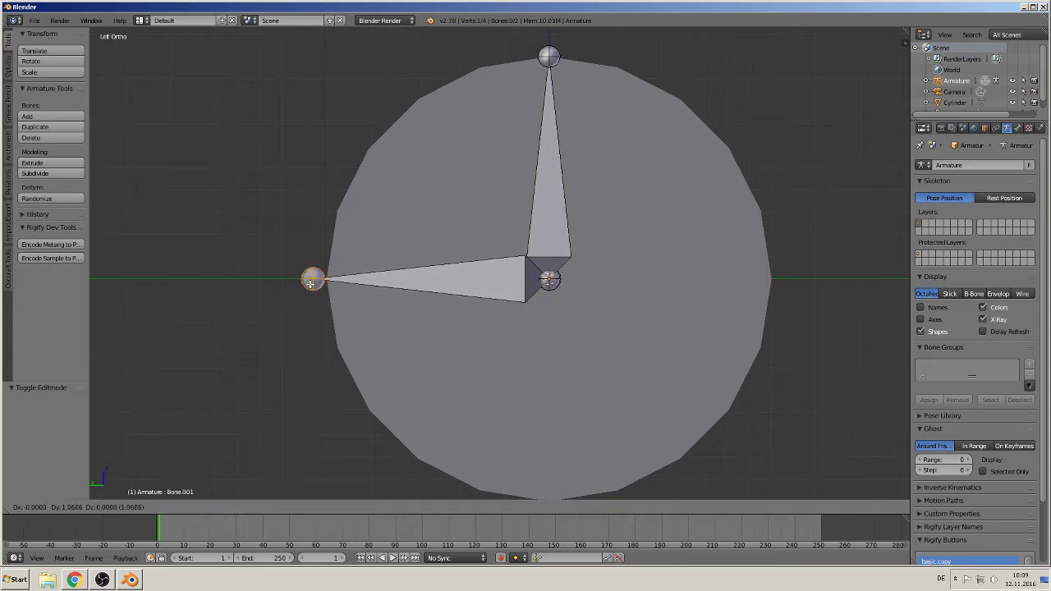
{"action": "left_click", "coordinate": [310, 282]}
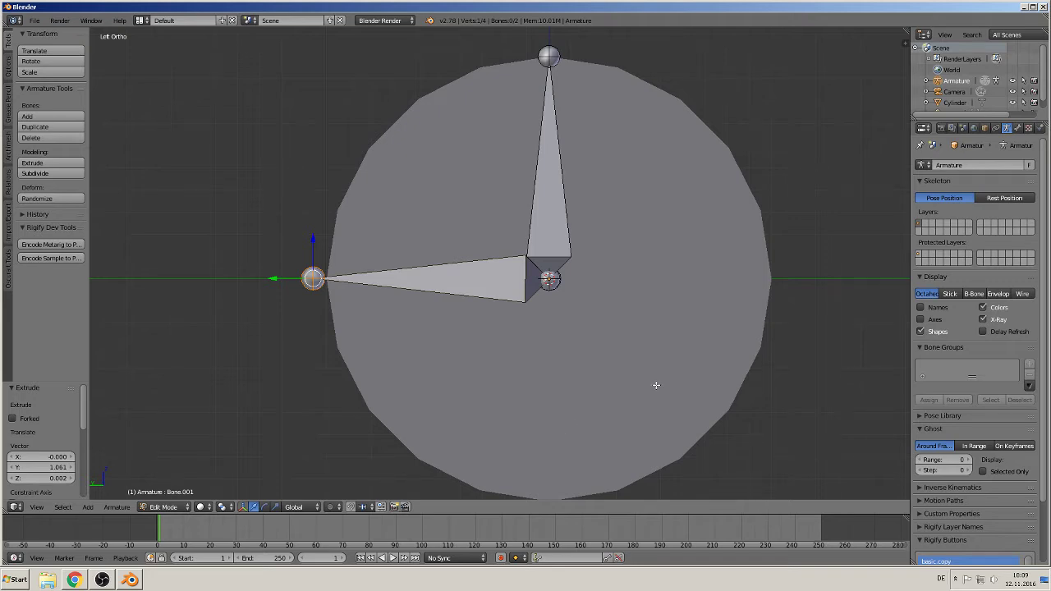
{"action": "scroll", "coordinate": [592, 386], "scroll_direction": "down", "scroll_amount": 6}
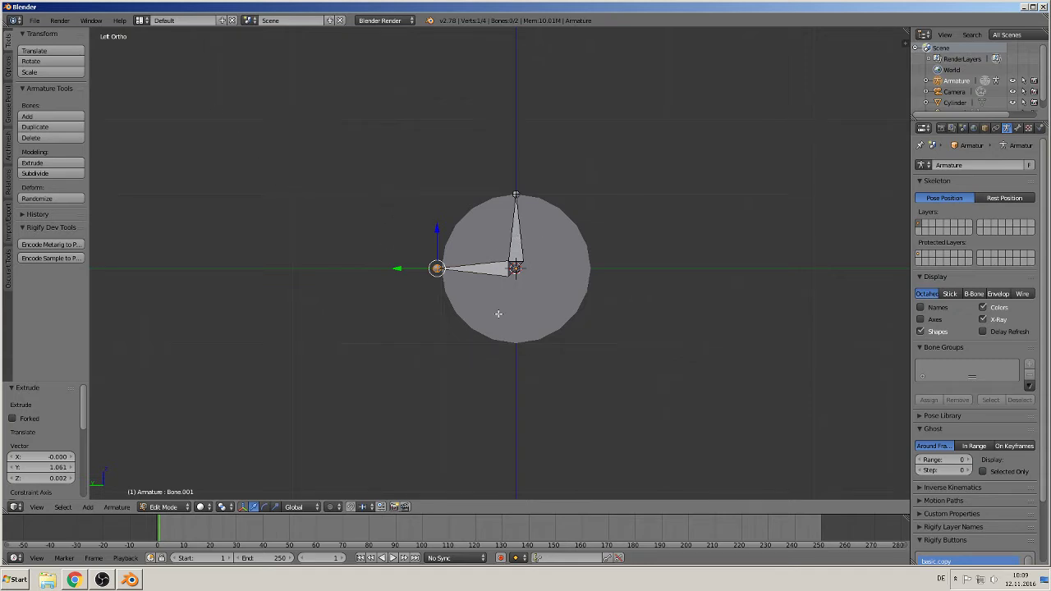
{"action": "right_click", "coordinate": [518, 248]}
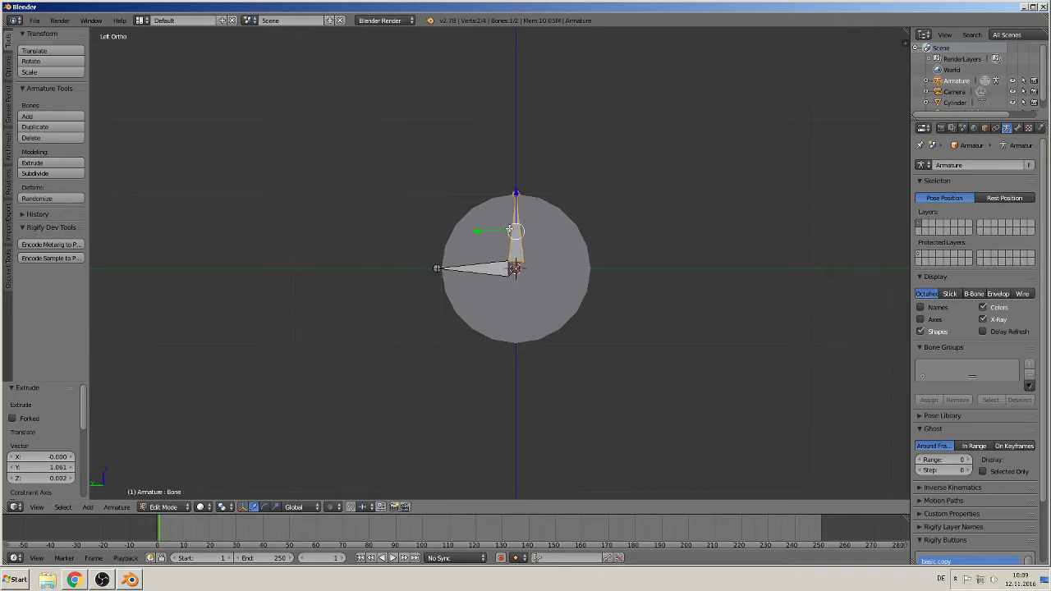
Duplicate the upright bone left of the wheel and copy the horizontal bone straight up above it.
{"action": "key", "text": "shift+d"}
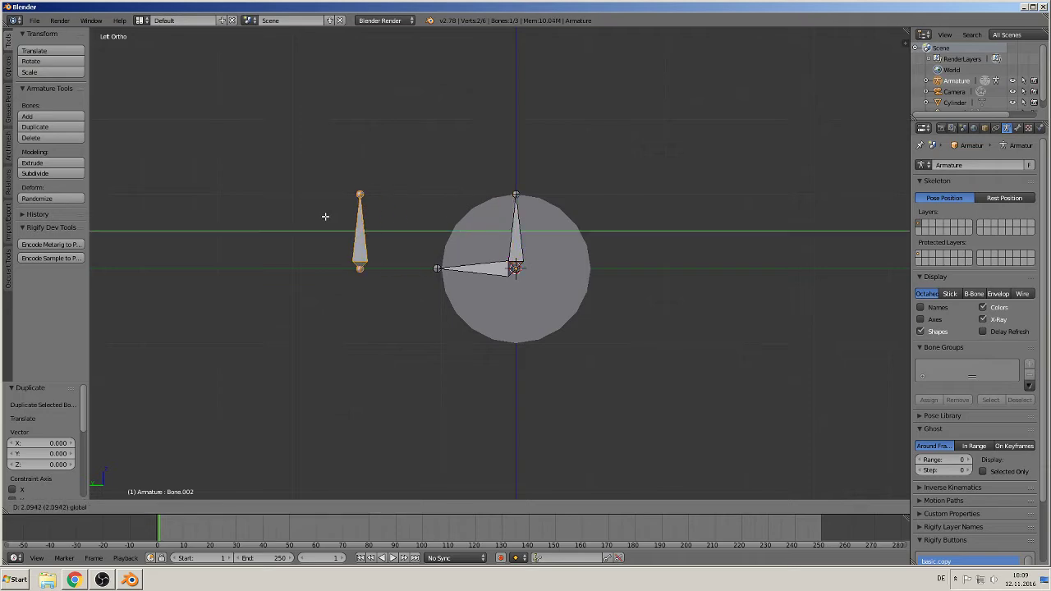
{"action": "left_click", "coordinate": [363, 217]}
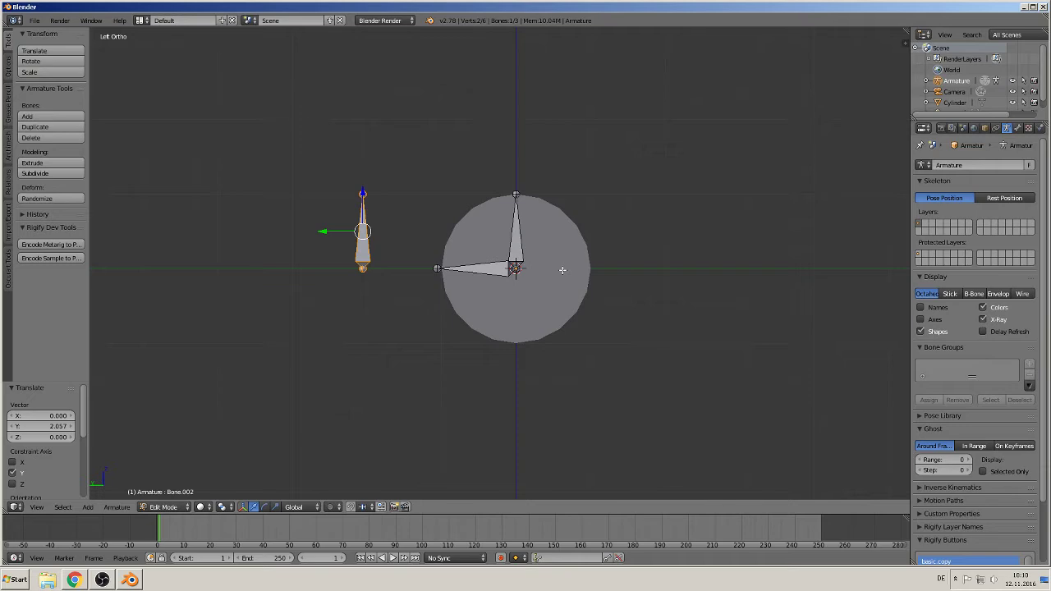
{"action": "right_click", "coordinate": [496, 273]}
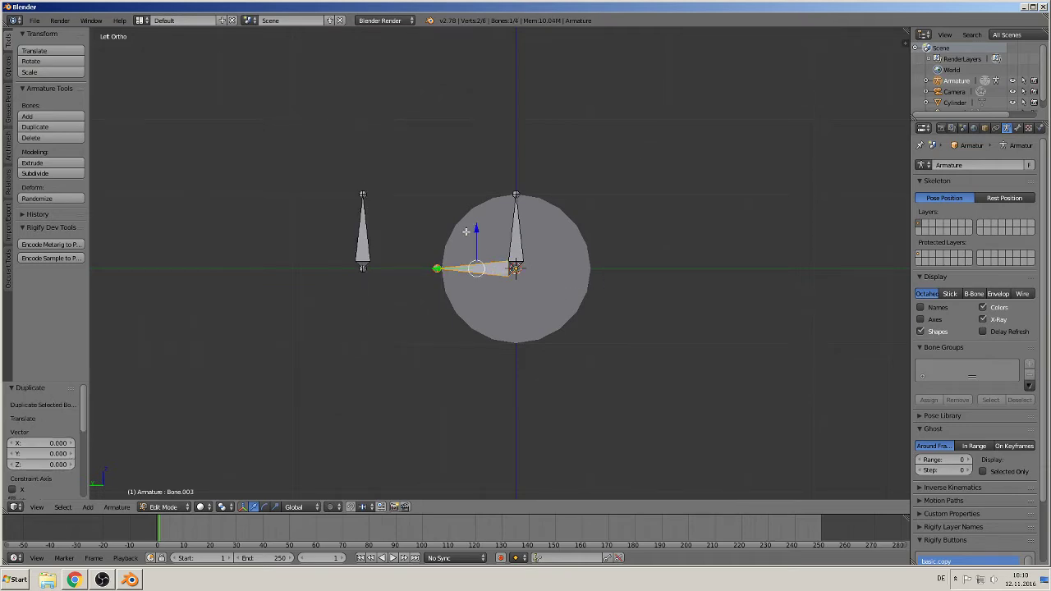
{"action": "key", "text": "shift+d"}
{"action": "key", "text": "z"}
{"action": "left_click", "coordinate": [496, 78]}
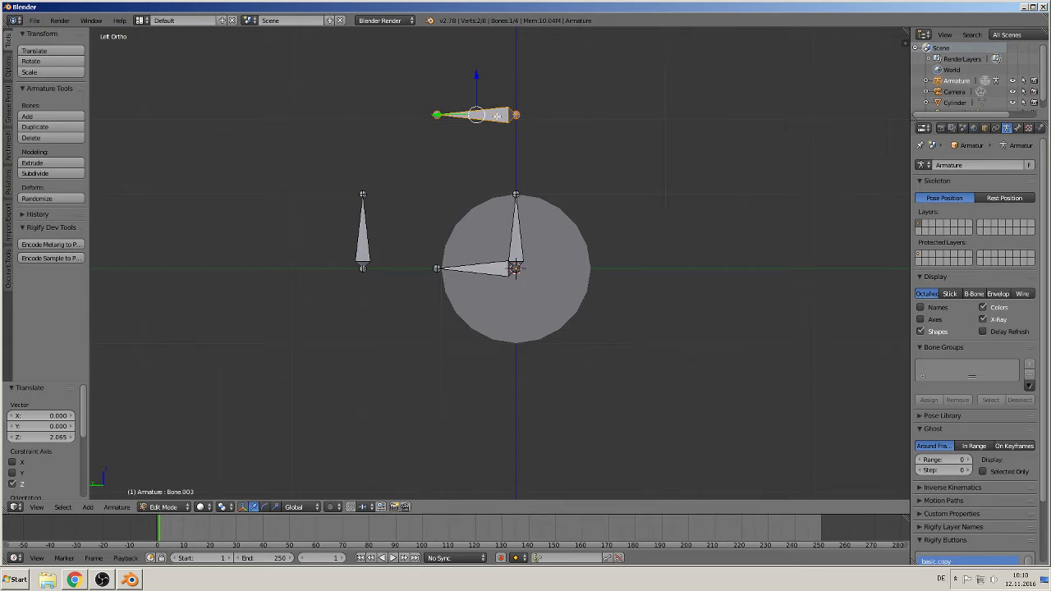
Scale the top bone copy about three times and slide it along Y over the wheel.
{"action": "key", "text": "s"}
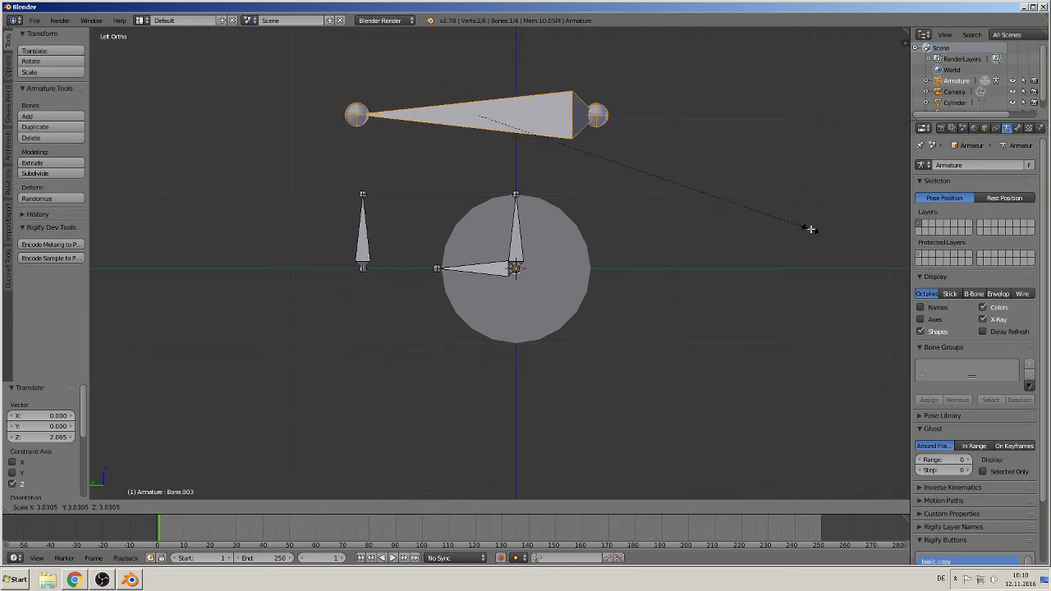
{"action": "left_click", "coordinate": [811, 229]}
{"action": "key", "text": "g"}
{"action": "key", "text": "y"}
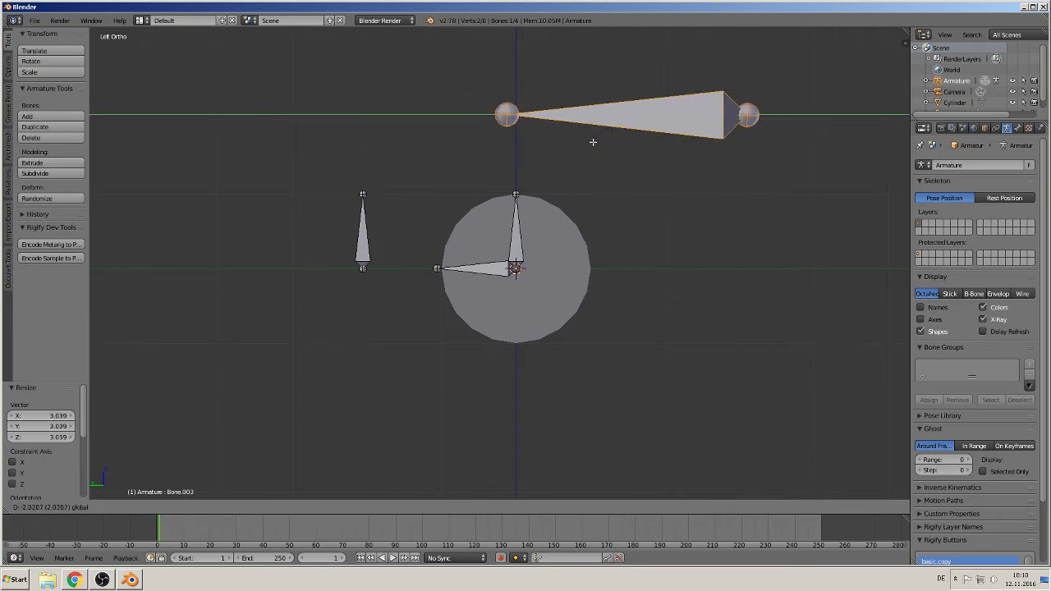
{"action": "left_click", "coordinate": [592, 142]}
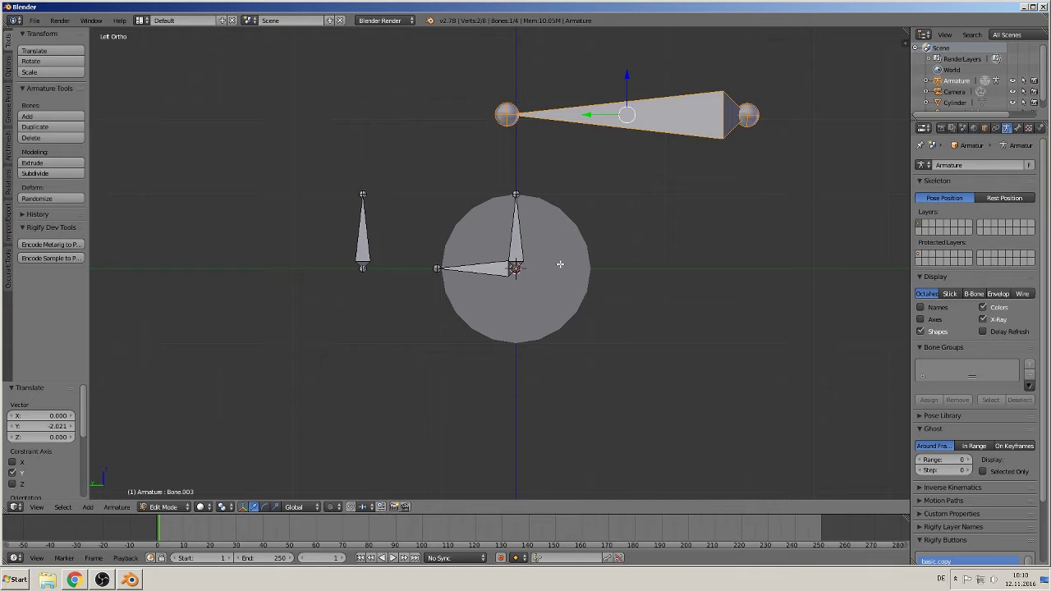
{"action": "right_click", "coordinate": [516, 241]}
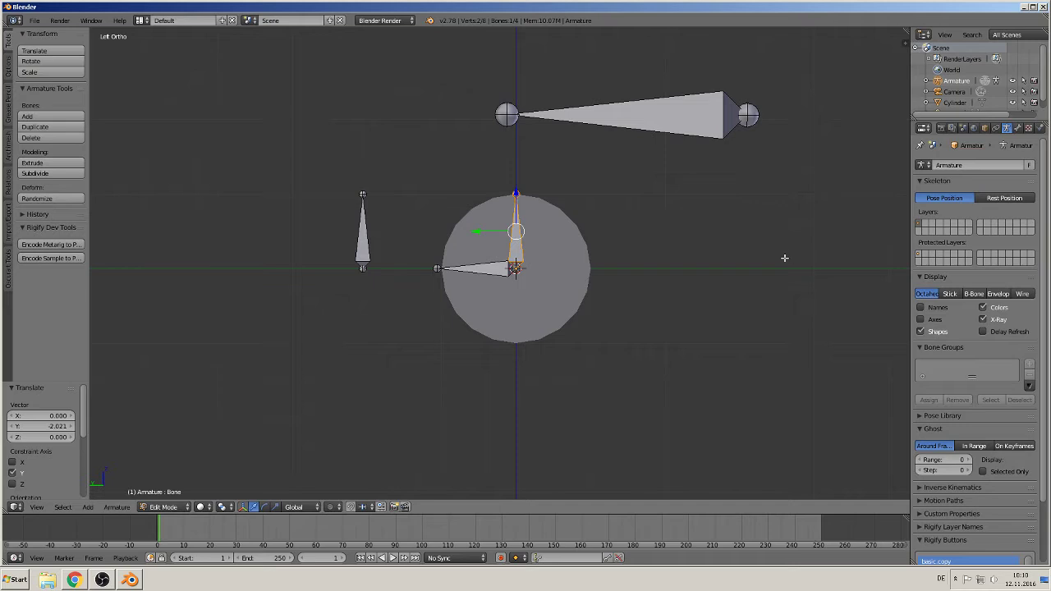
In the N sidebar, rename the upright bone 'rotator' and the horizontal bone 'steering bone 2'.
{"action": "middle_click_drag", "start_coordinate": [780, 258], "coordinate": [587, 248], "text": "shift"}
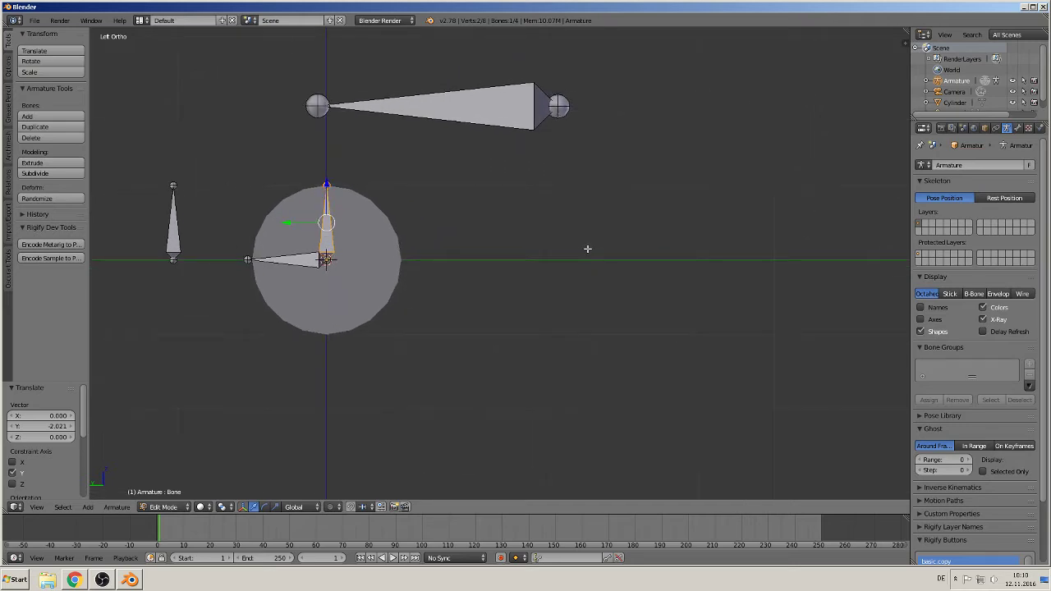
{"action": "key", "text": "n"}
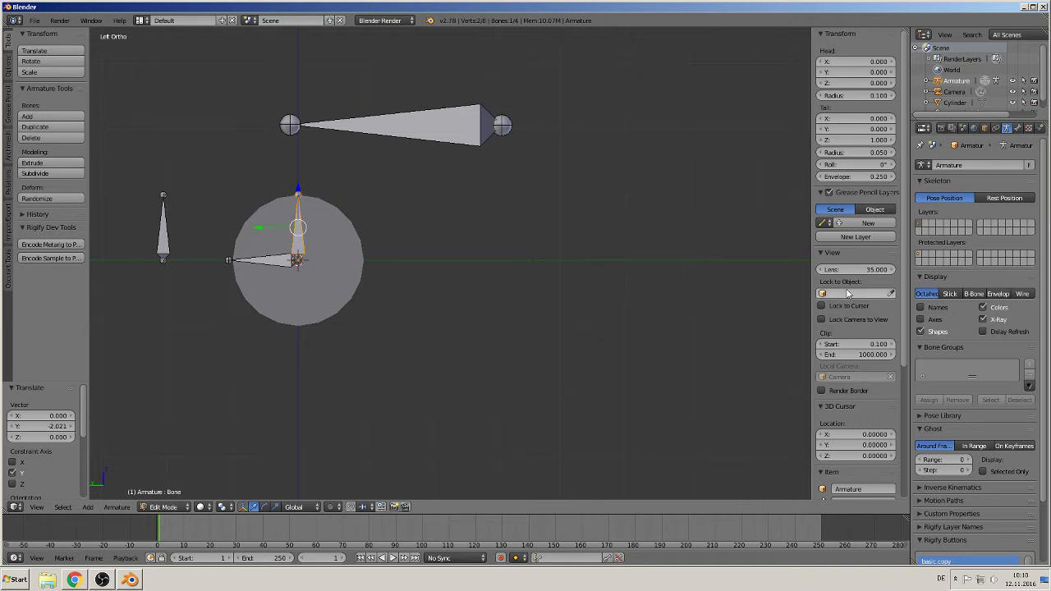
{"action": "scroll", "coordinate": [836, 461], "scroll_direction": "down", "scroll_amount": 5}
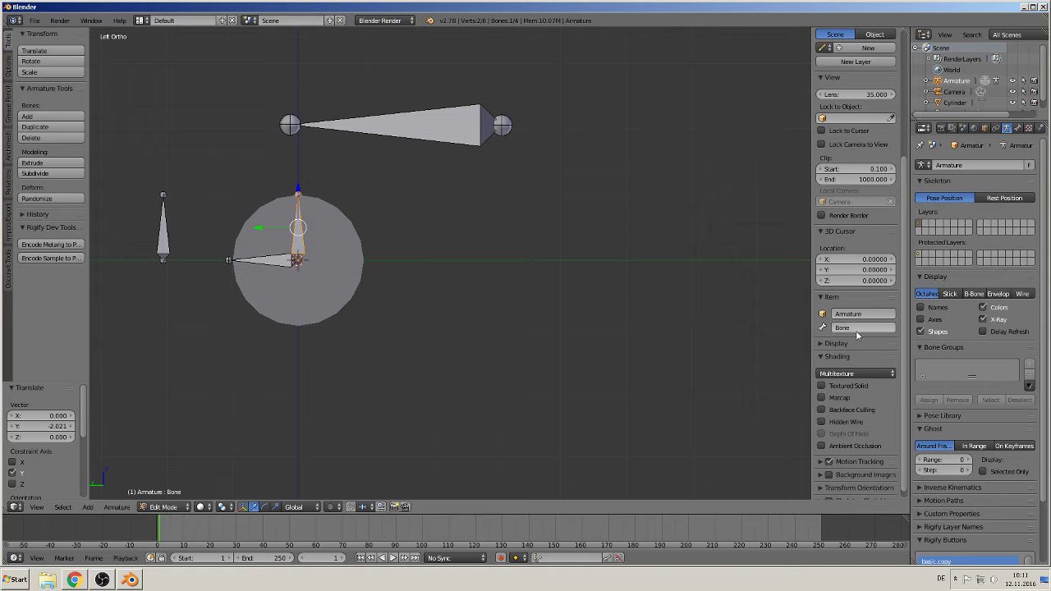
{"action": "left_click", "coordinate": [858, 325]}
{"action": "type", "text": "rotatio"}
{"action": "key", "text": "Return"}
{"action": "right_click", "coordinate": [271, 261]}
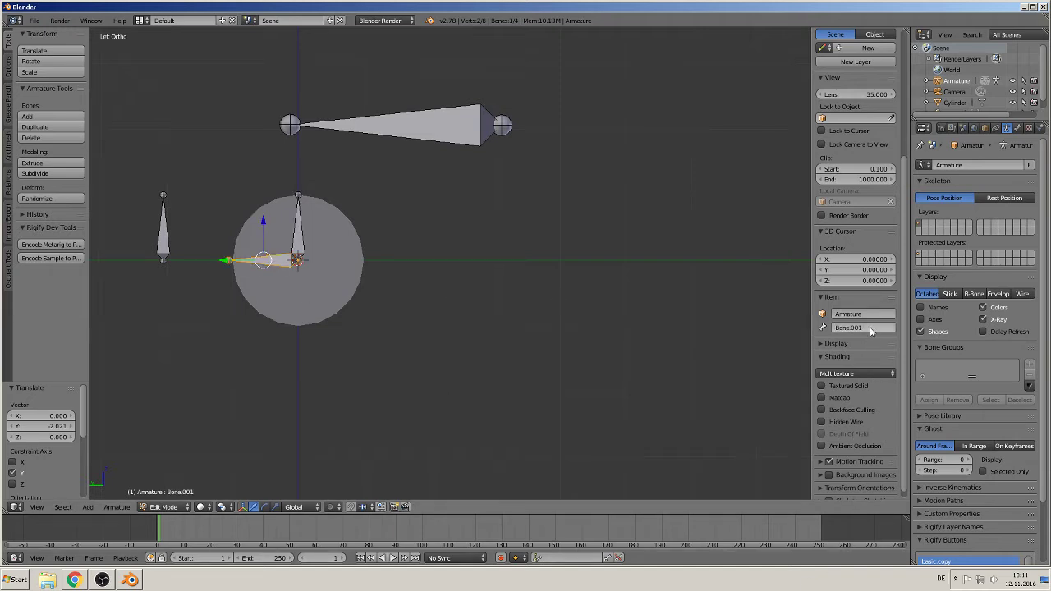
{"action": "left_click", "coordinate": [869, 326]}
{"action": "type", "text": "steering.spine.2"}
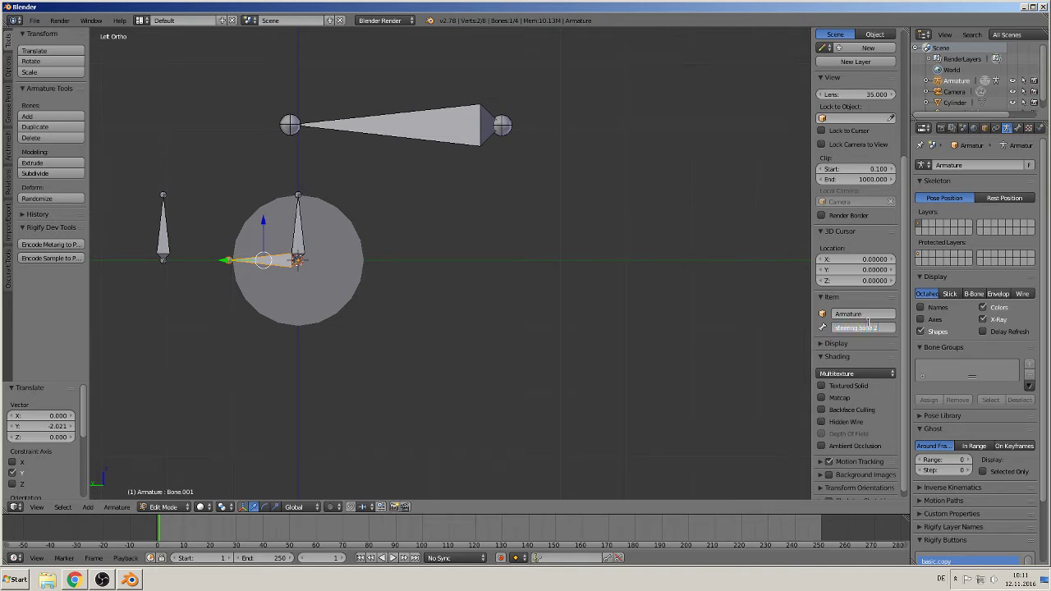
{"action": "key", "text": "Return"}
Rename the small left bone 'turn bone 3' and the long top bone 'top main bone'.
{"action": "right_click", "coordinate": [164, 234]}
{"action": "left_click", "coordinate": [876, 328]}
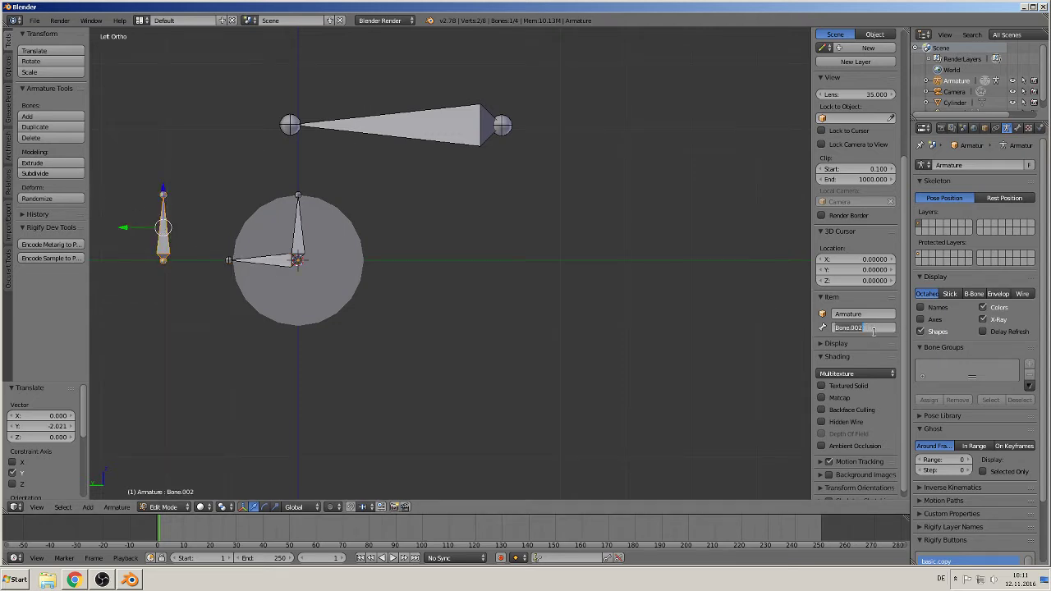
{"action": "type", "text": "le"}
{"action": "type", "text": "rn bon"}
{"action": "type", "text": "ne"}
{"action": "type", "text": " 3"}
{"action": "key", "text": "Return"}
{"action": "right_click", "coordinate": [442, 127]}
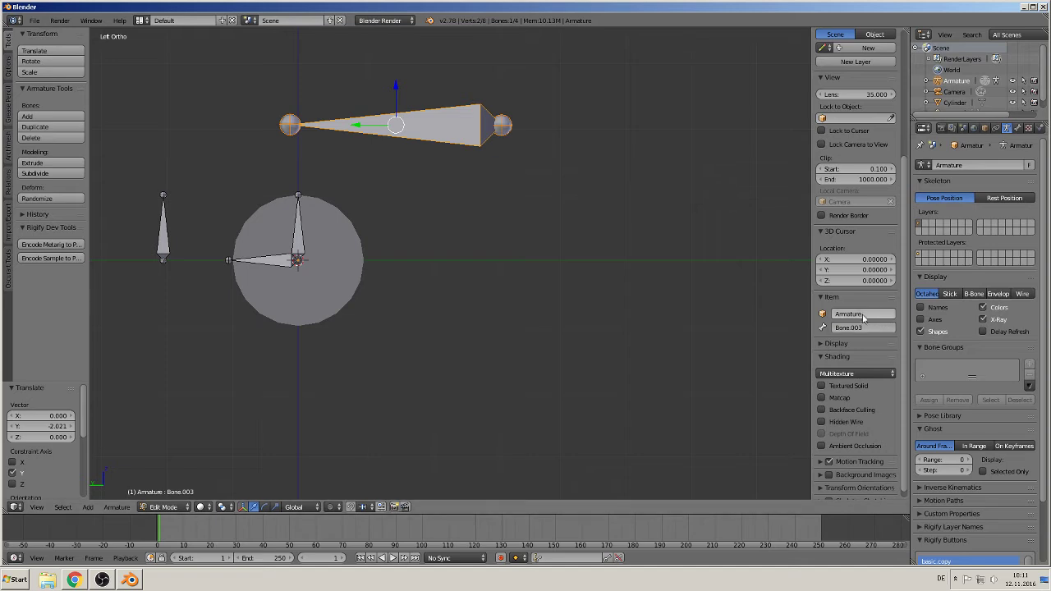
{"action": "left_click", "coordinate": [865, 327]}
{"action": "type", "text": "L"}
{"action": "type", "text": "op.main."}
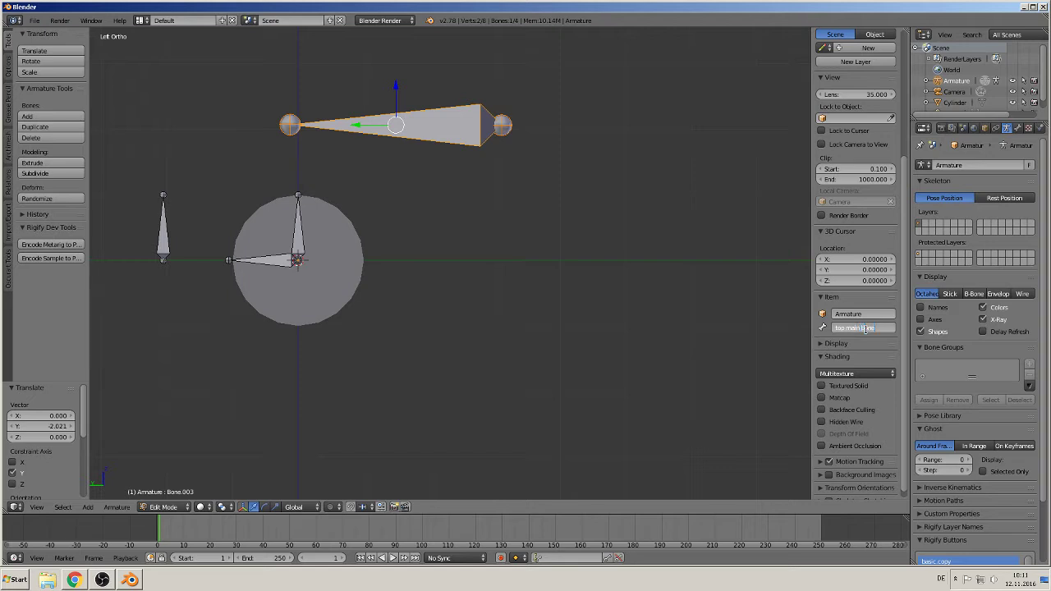
{"action": "type", "text": " bone"}
{"action": "key", "text": "Return"}
Parent rotator 1 to steering bone 2 with Keep Offset.
{"action": "middle_click_drag", "start_coordinate": [394, 331], "coordinate": [566, 346], "text": "shift"}
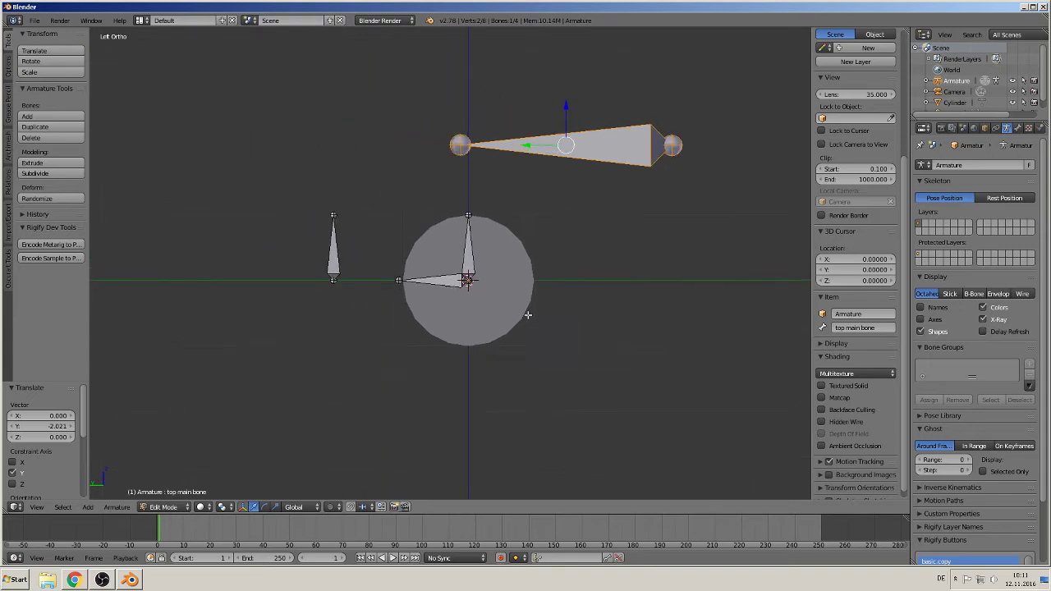
{"action": "right_click", "coordinate": [472, 255]}
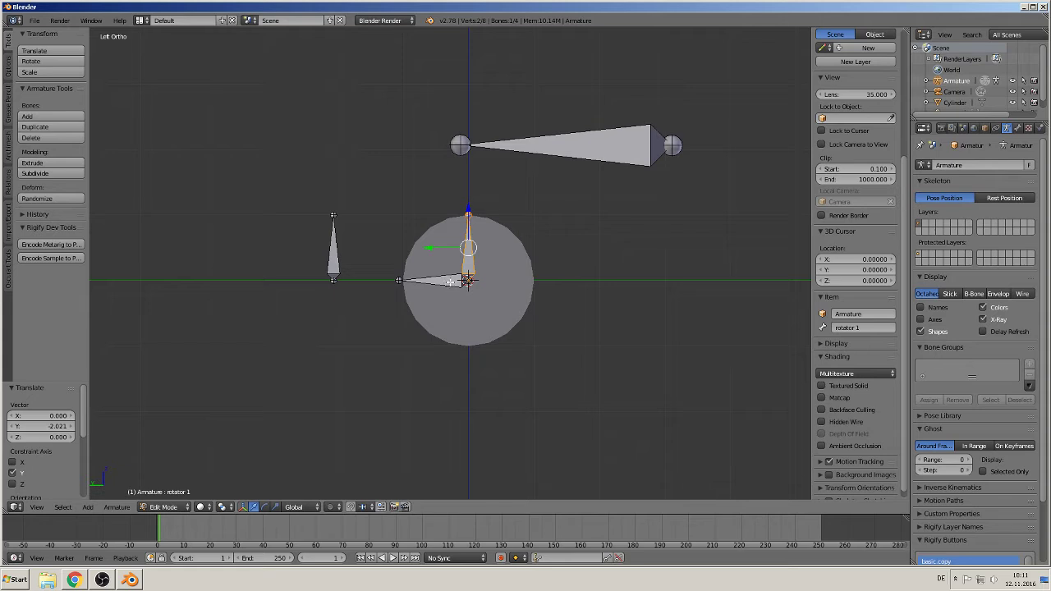
{"action": "right_click", "coordinate": [451, 281], "text": "shift"}
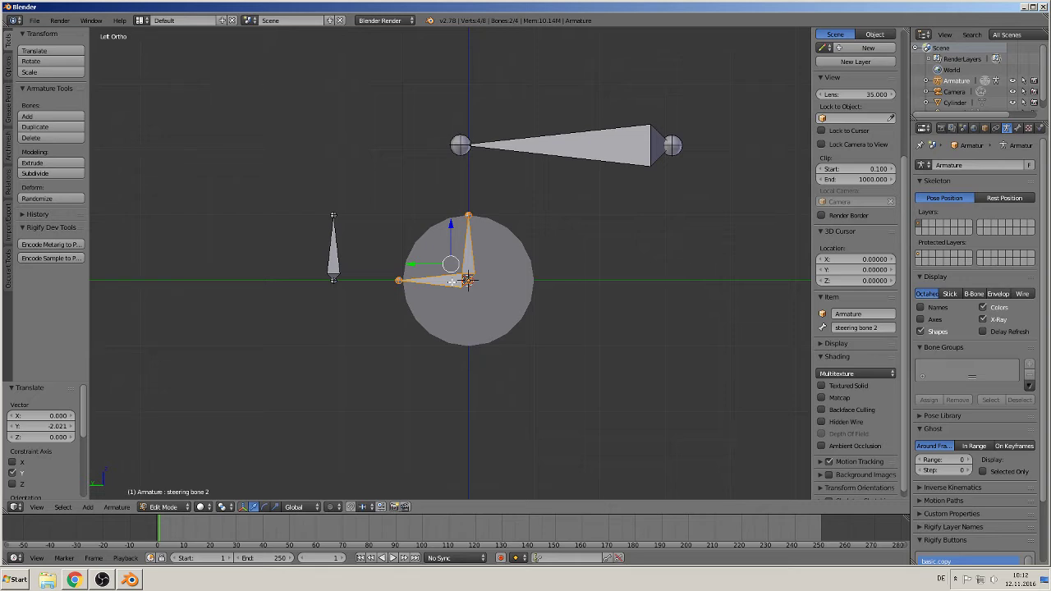
{"action": "key", "text": "ctrl+p"}
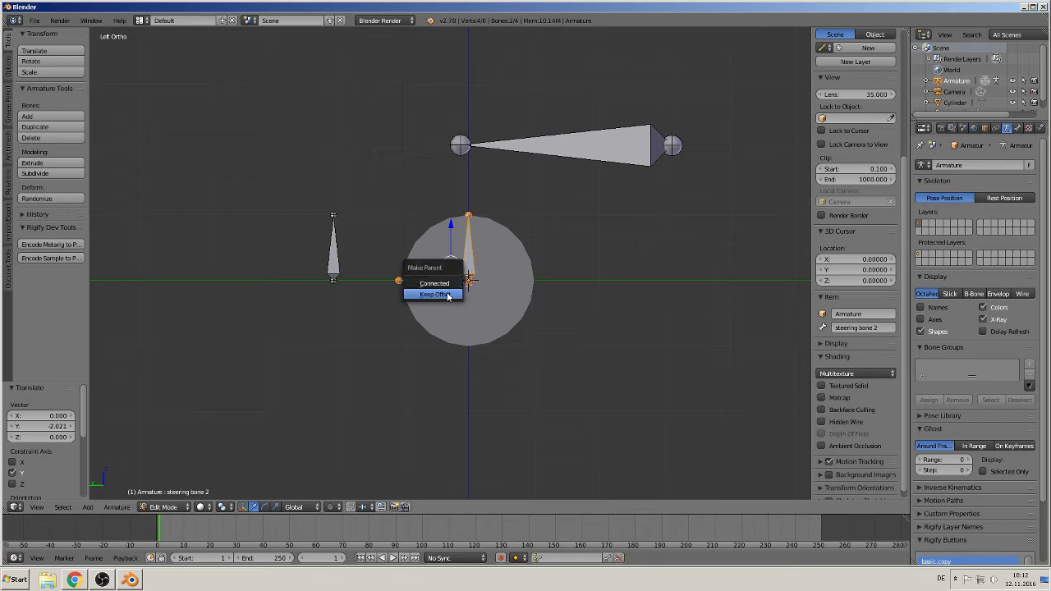
{"action": "left_click", "coordinate": [447, 294]}
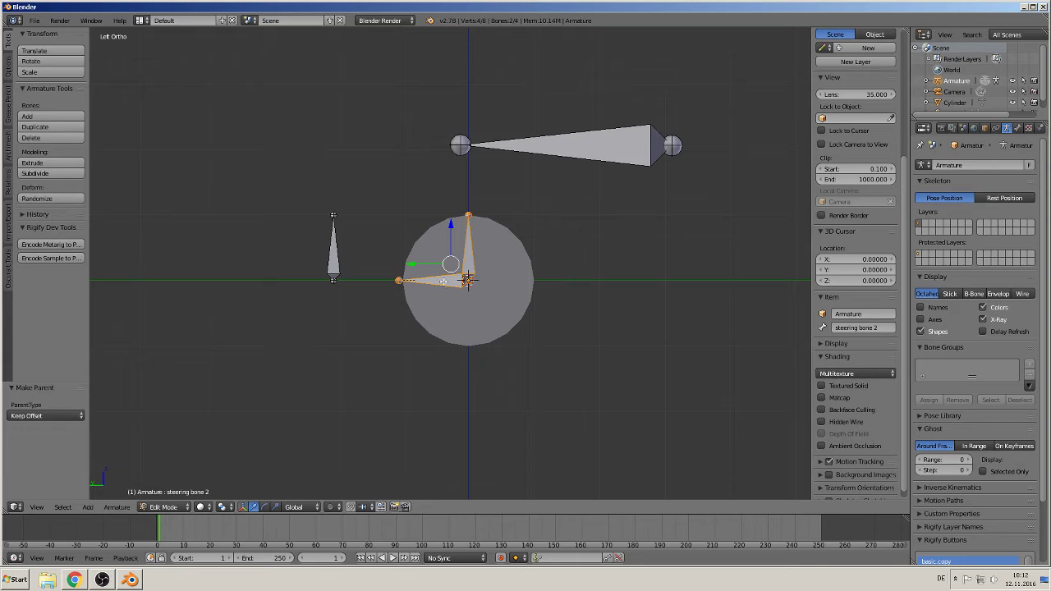
Parent steering bone 2 to top main bone with Keep Offset.
{"action": "right_click", "coordinate": [443, 281]}
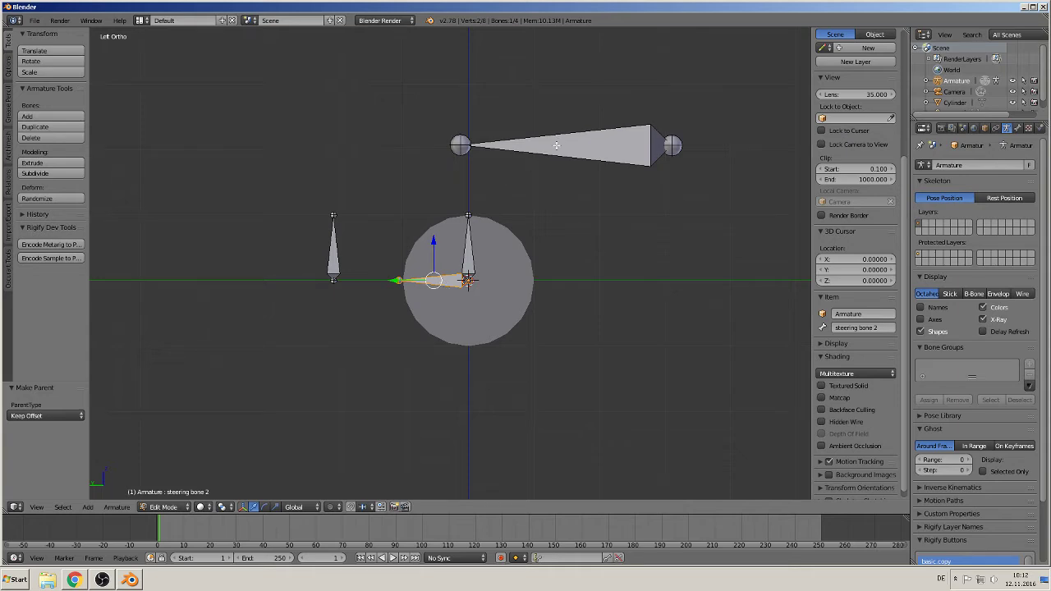
{"action": "right_click", "coordinate": [580, 143], "text": "shift"}
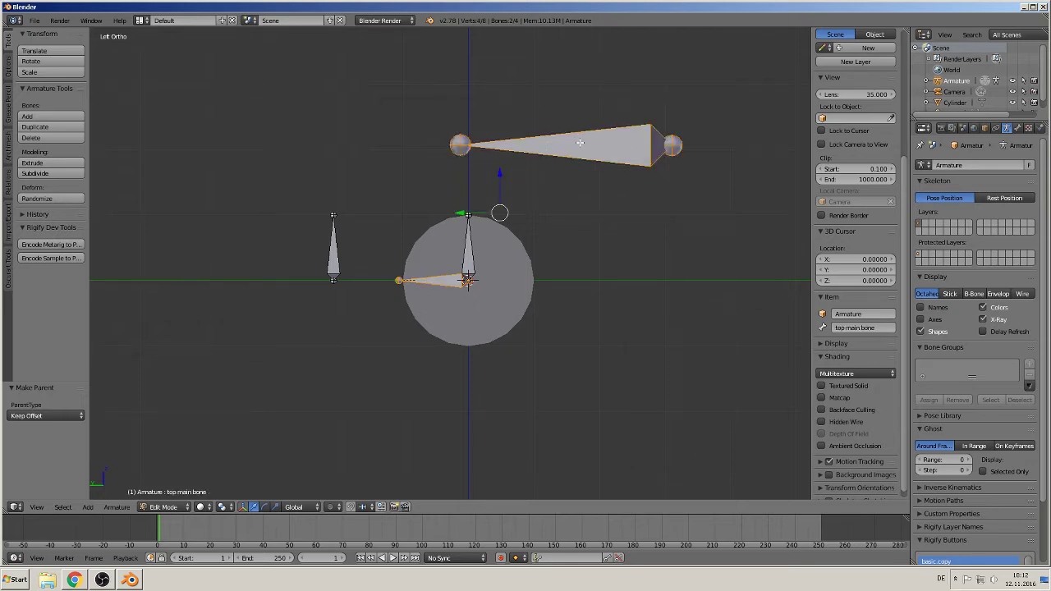
{"action": "key", "text": "ctrl+p"}
{"action": "left_click", "coordinate": [579, 143]}
Shift top main bone left above the wheel and parent turn bone 3 to it with Keep Offset.
{"action": "right_click", "coordinate": [575, 147]}
{"action": "key", "text": "g"}
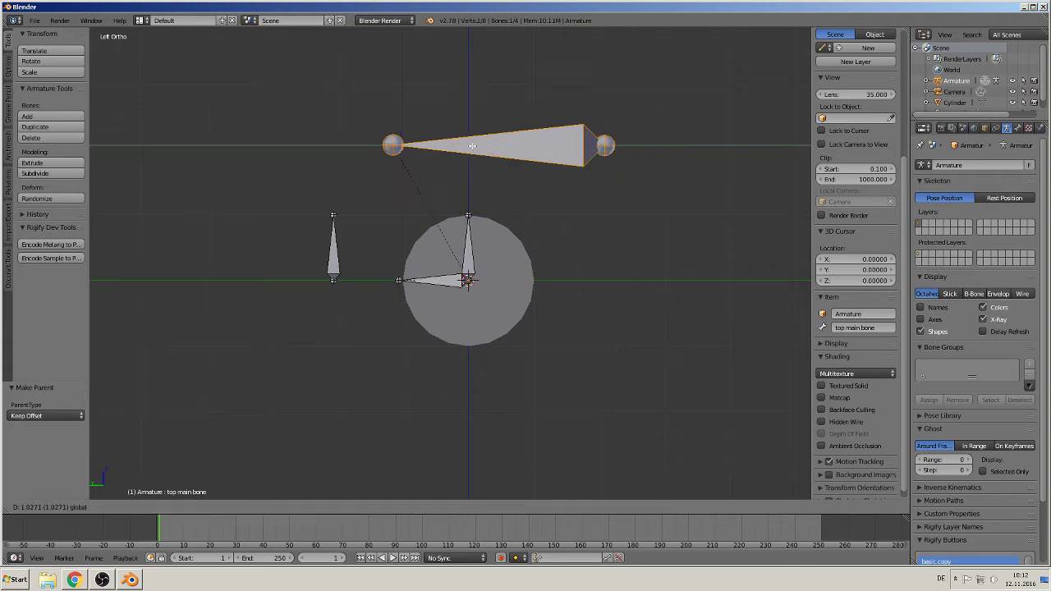
{"action": "left_click", "coordinate": [464, 146]}
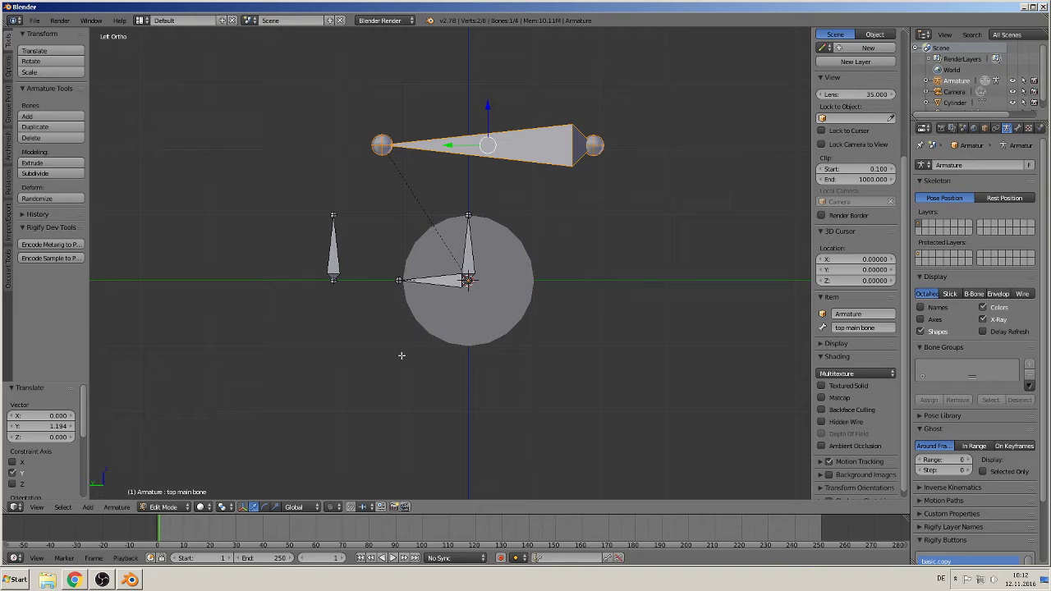
{"action": "right_click", "coordinate": [332, 266]}
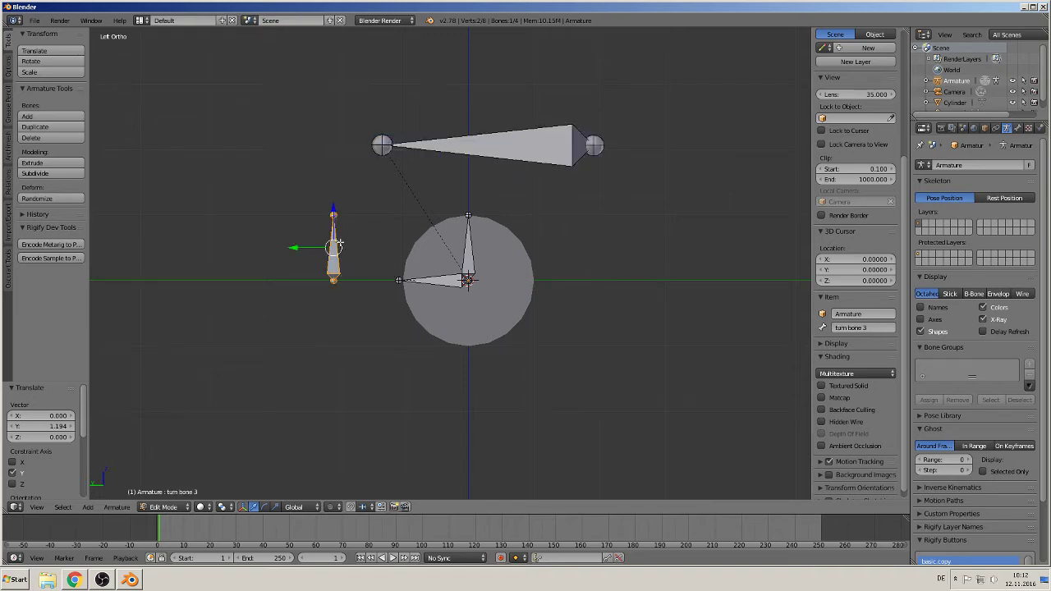
{"action": "right_click", "coordinate": [464, 146], "text": "shift"}
{"action": "key", "text": "ctrl+p"}
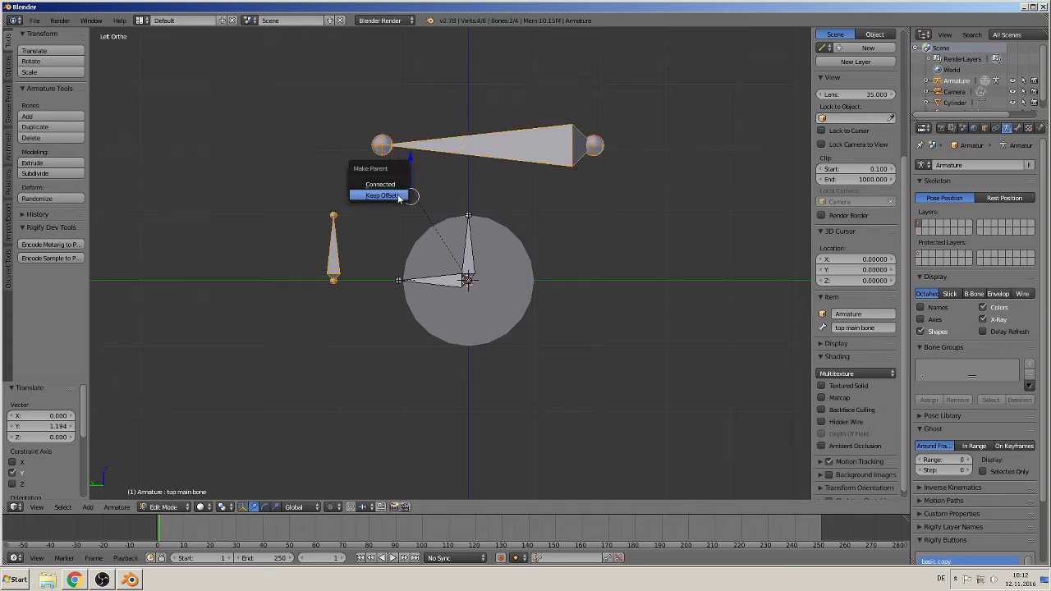
{"action": "left_click", "coordinate": [399, 196]}
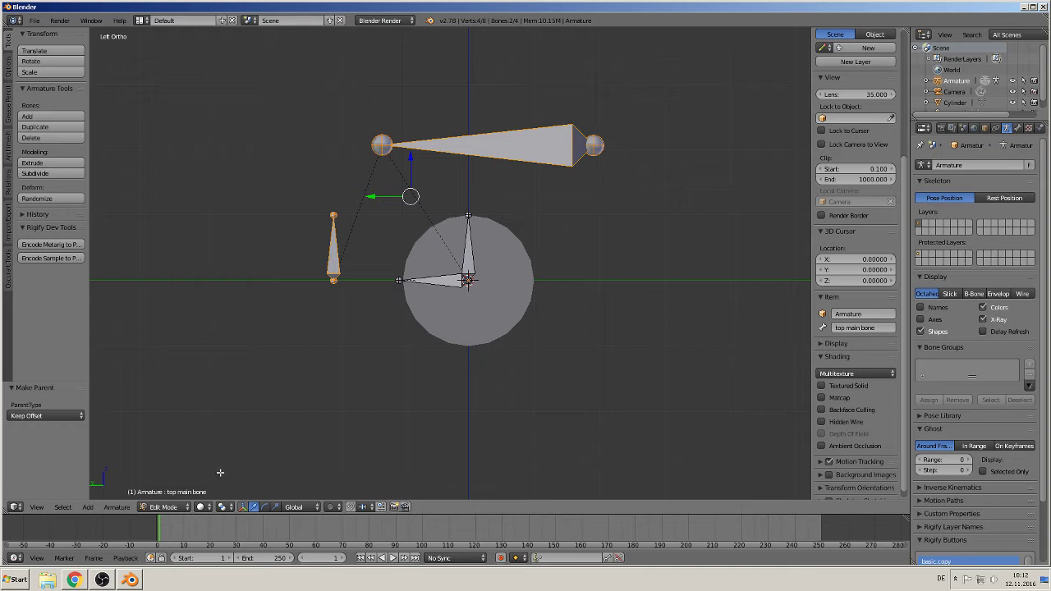
In Pose Mode, add a Transformation constraint to rotator 1 from the Bone Constraints tab.
{"action": "left_click", "coordinate": [162, 508]}
{"action": "left_click", "coordinate": [165, 470]}
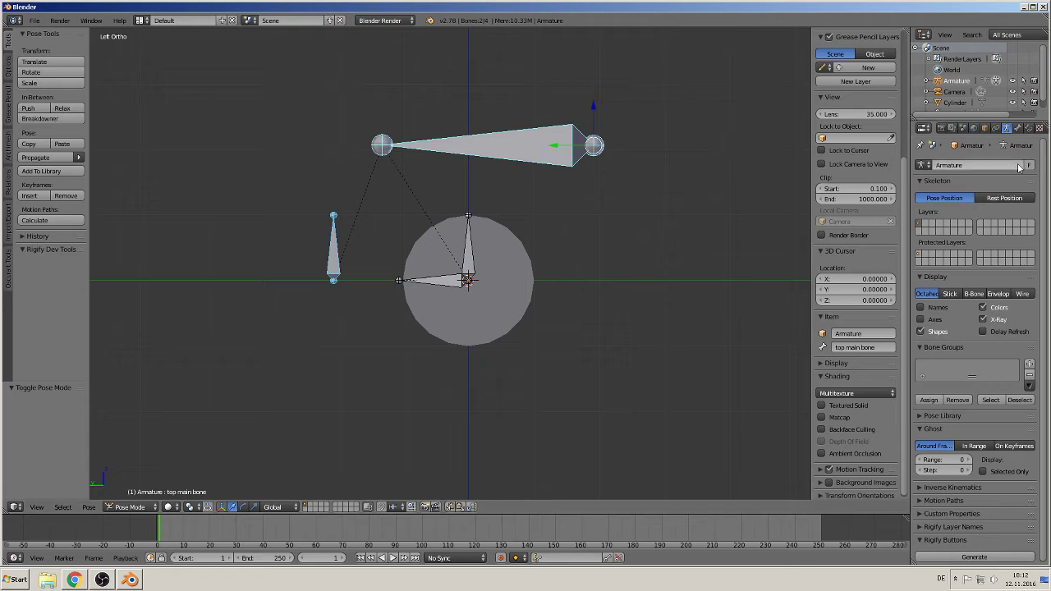
{"action": "left_click", "coordinate": [1027, 129]}
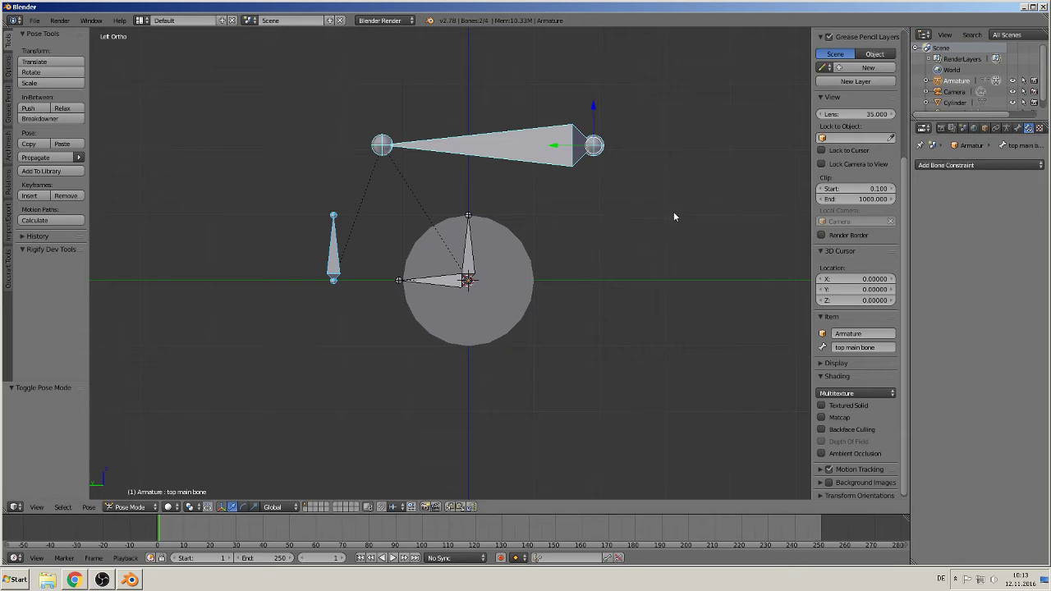
{"action": "key", "text": "n"}
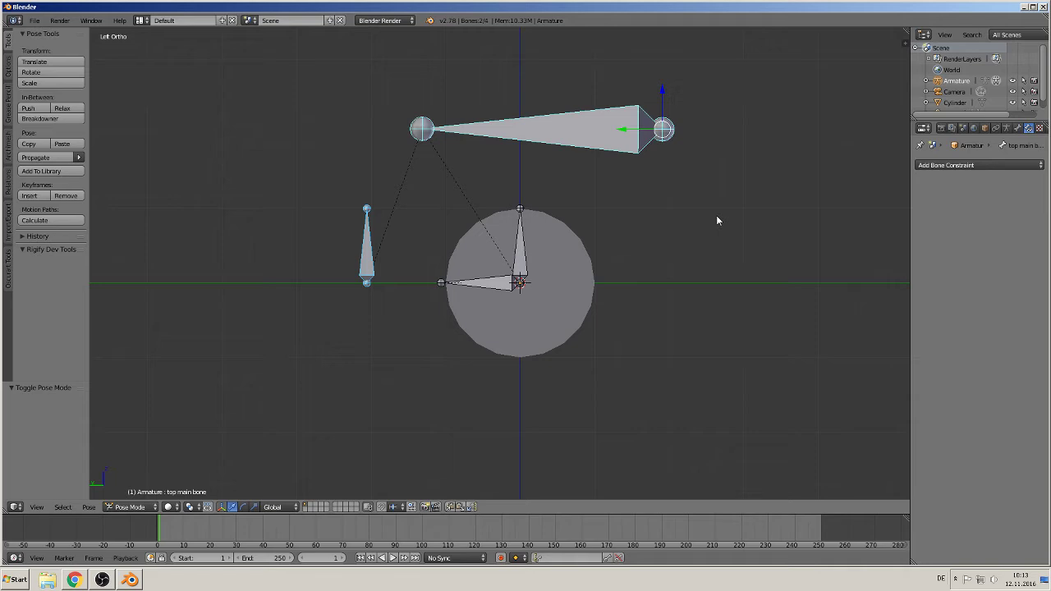
{"action": "right_click", "coordinate": [519, 256]}
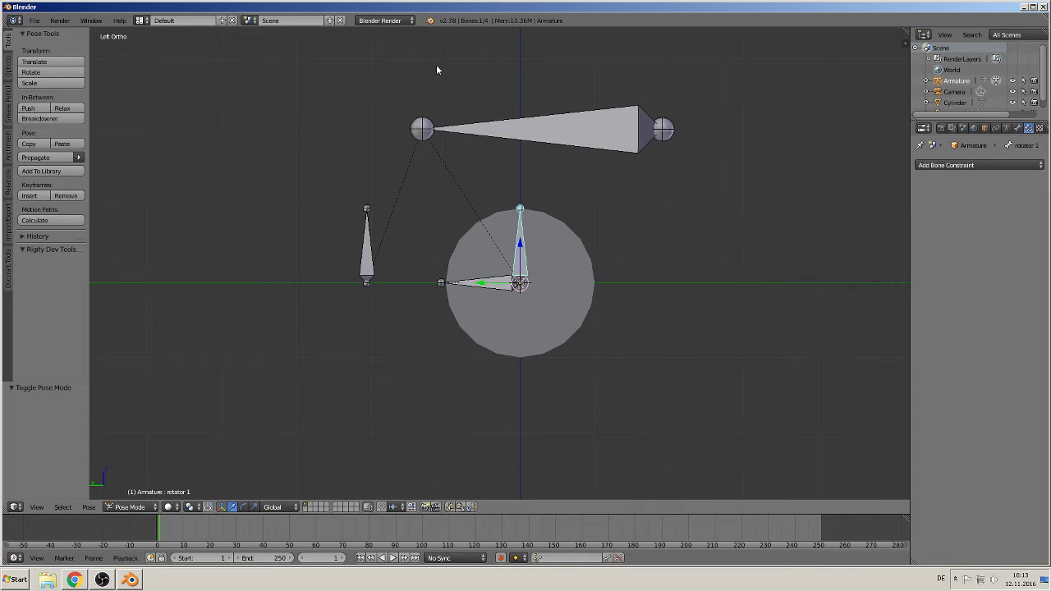
{"action": "left_click", "coordinate": [966, 165]}
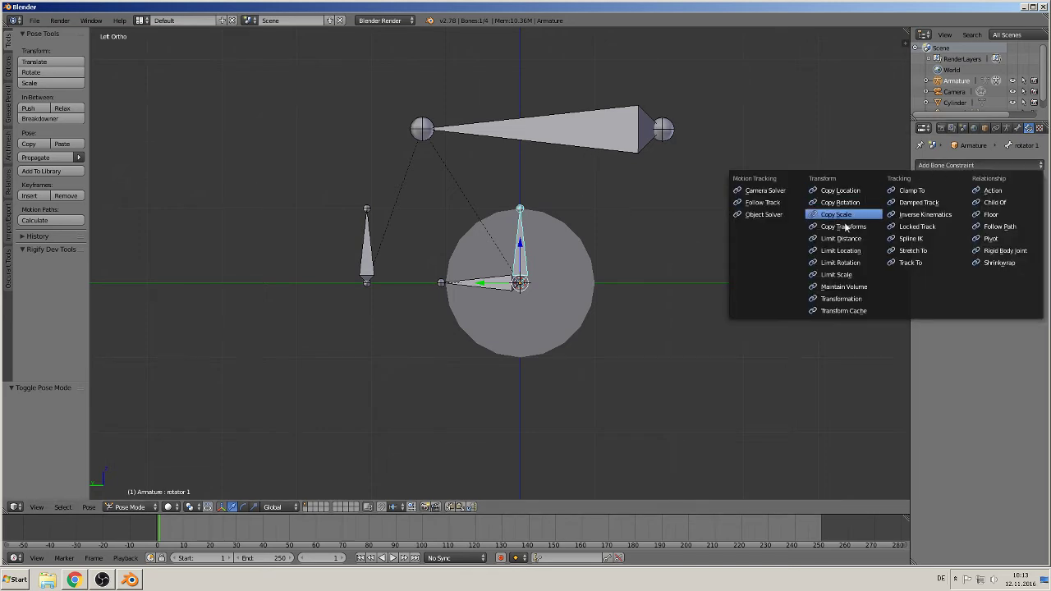
{"action": "left_click", "coordinate": [848, 299]}
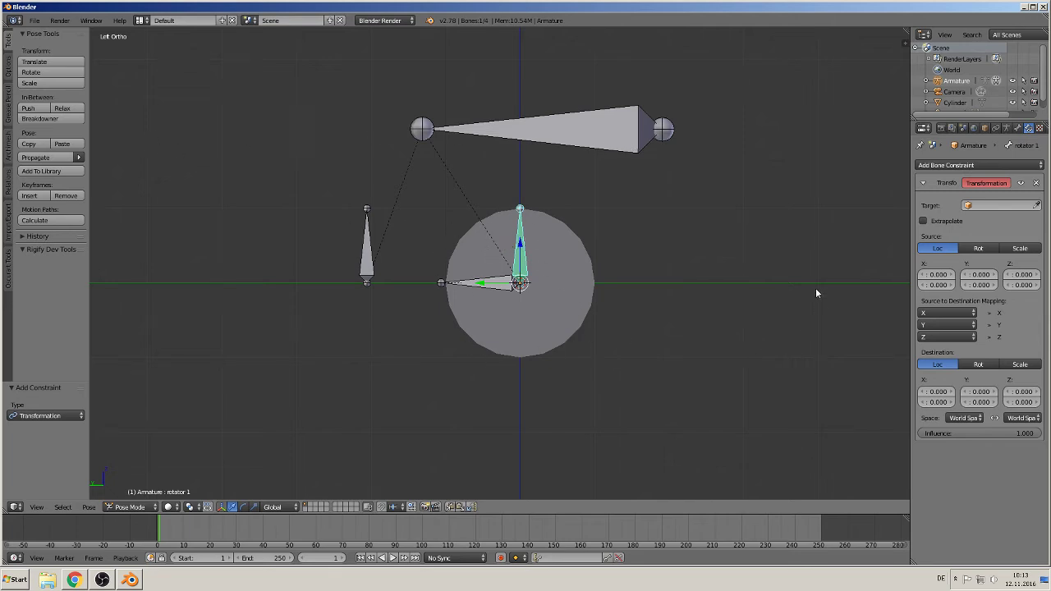
Target the Armature's top main bone and enable Extrapolate on the constraint.
{"action": "left_click", "coordinate": [989, 203]}
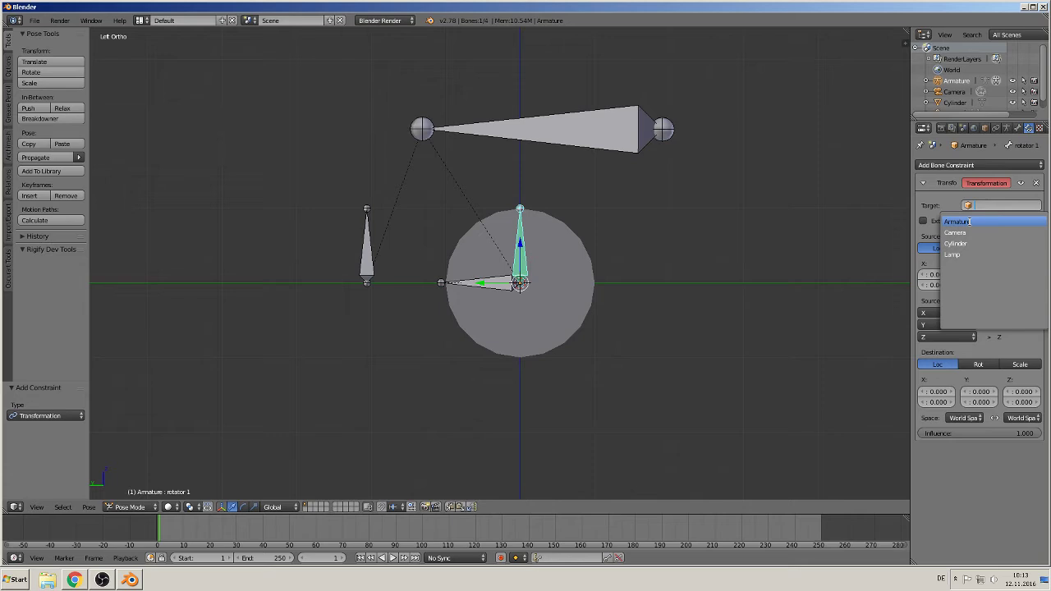
{"action": "left_click", "coordinate": [969, 222]}
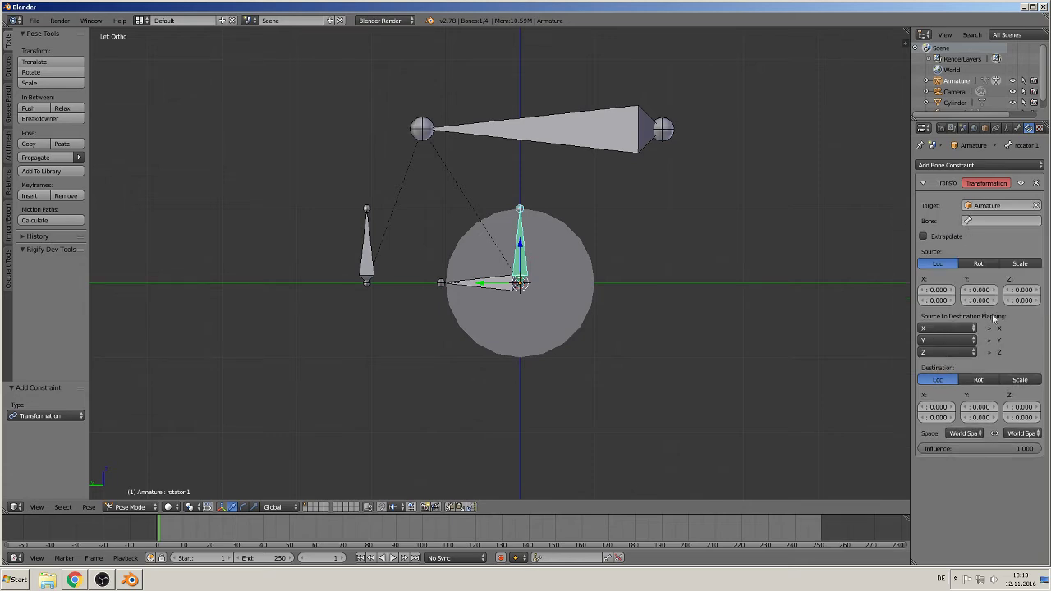
{"action": "left_click", "coordinate": [977, 221]}
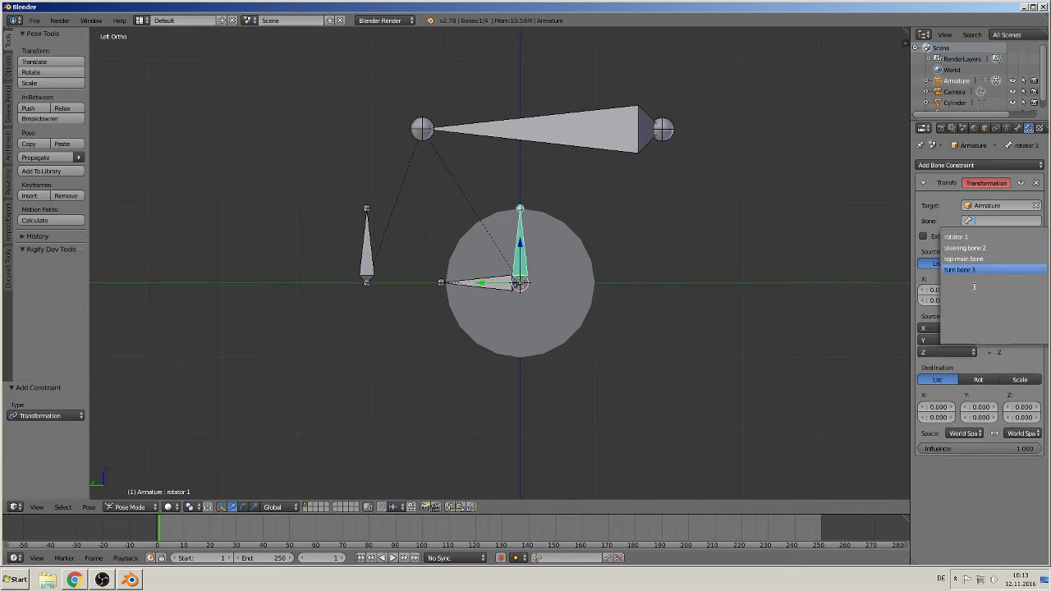
{"action": "left_click", "coordinate": [988, 259]}
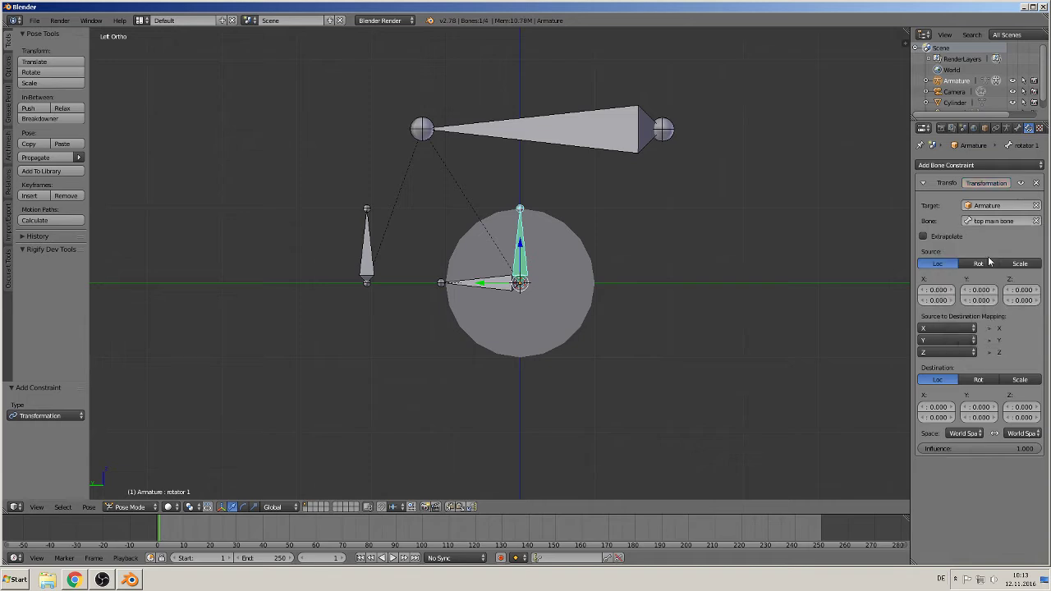
{"action": "left_click", "coordinate": [924, 235]}
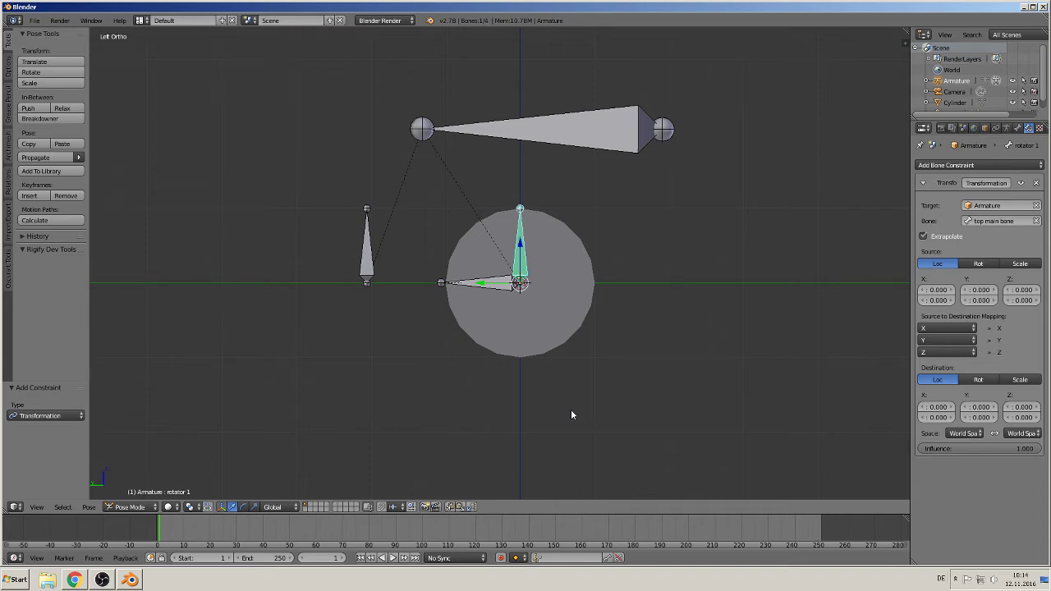
Set the source to rotation with Y from -2° to 2°, mapped onto the X channel.
{"action": "left_click", "coordinate": [983, 264]}
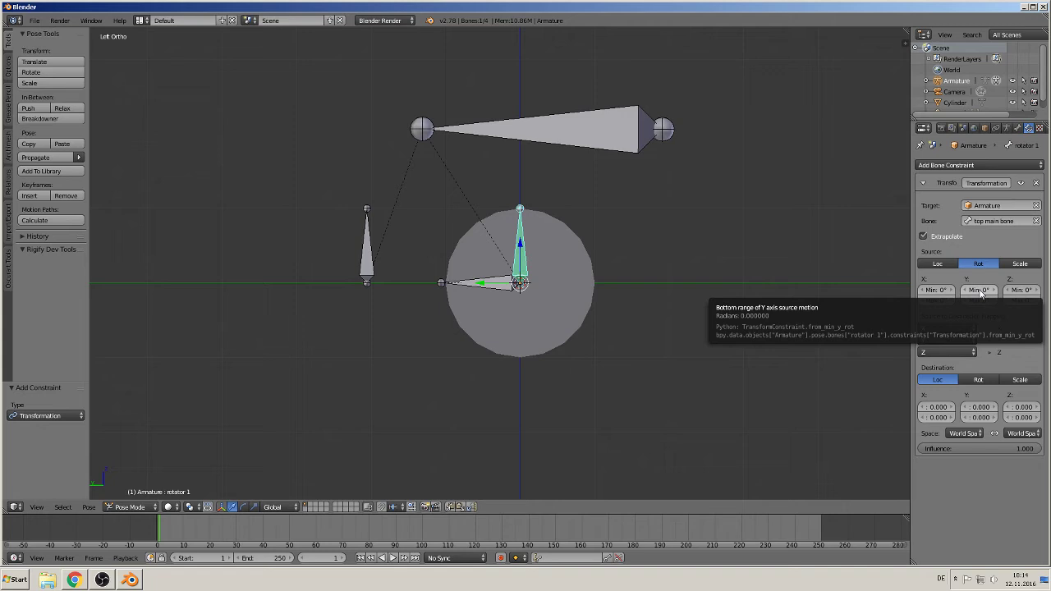
{"action": "left_click", "coordinate": [980, 289]}
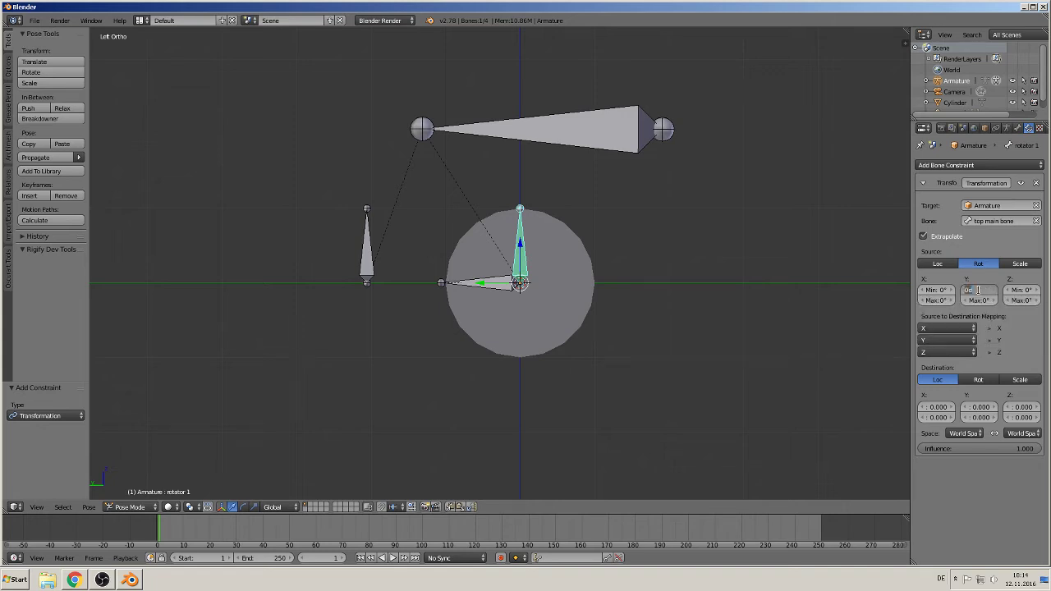
{"action": "key", "text": "ctrl+a"}
{"action": "type", "text": "-2"}
{"action": "key", "text": "Tab"}
{"action": "type", "text": "0.1"}
{"action": "key", "text": "Return"}
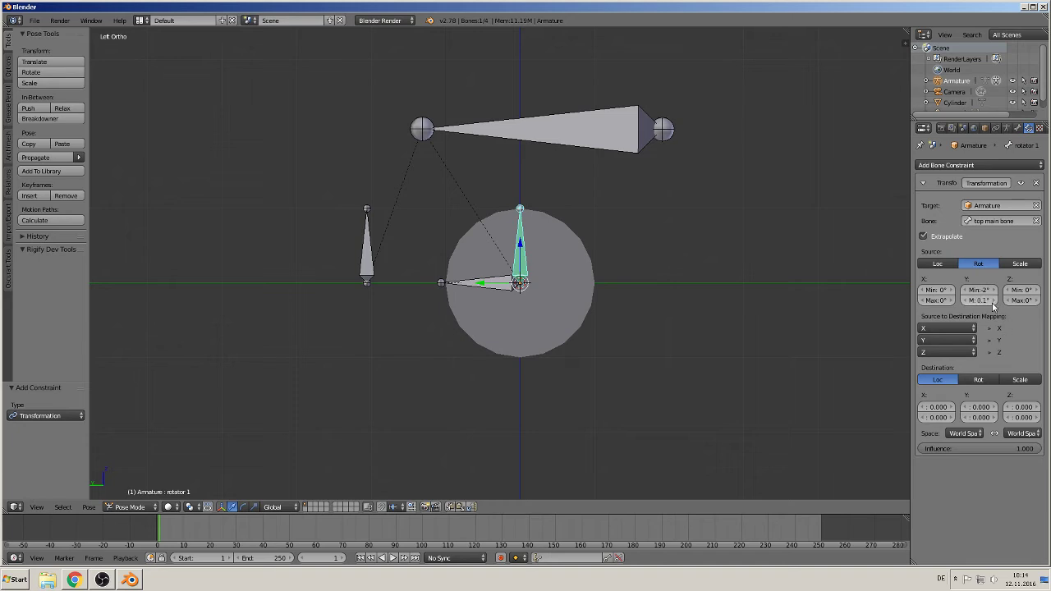
{"action": "type", "text": "2"}
{"action": "key", "text": "Return"}
{"action": "left_click", "coordinate": [960, 328]}
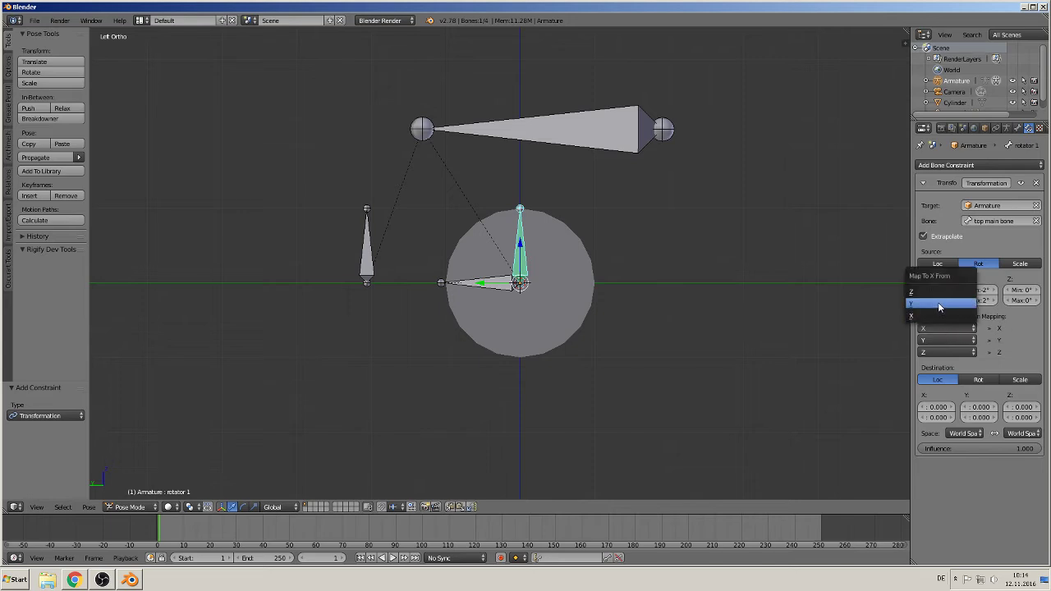
{"action": "left_click", "coordinate": [938, 304]}
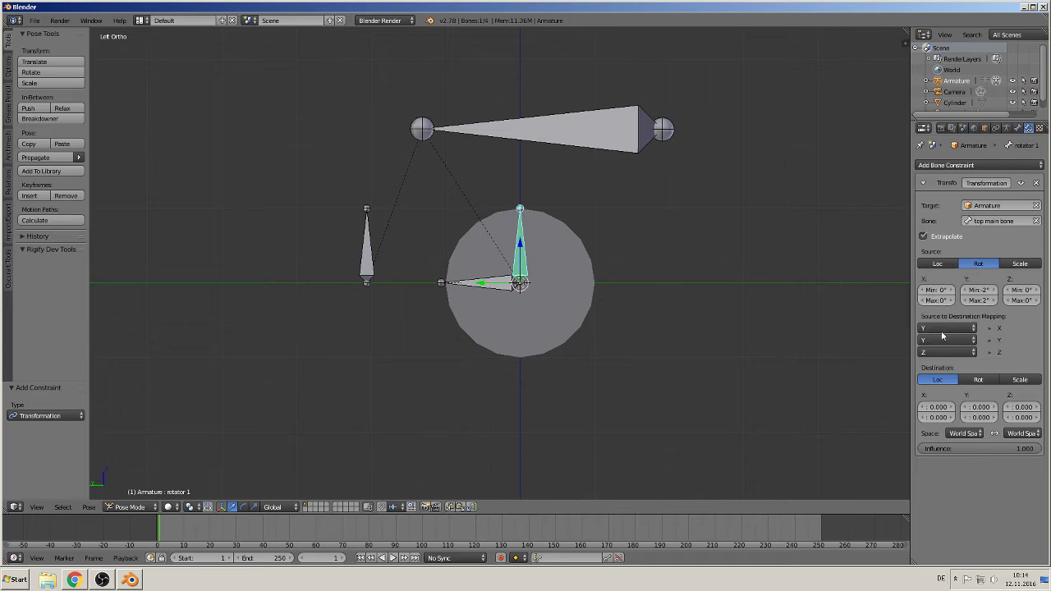
Set the destination to rotation with X Min 360° and X Max -360°.
{"action": "left_click", "coordinate": [985, 379]}
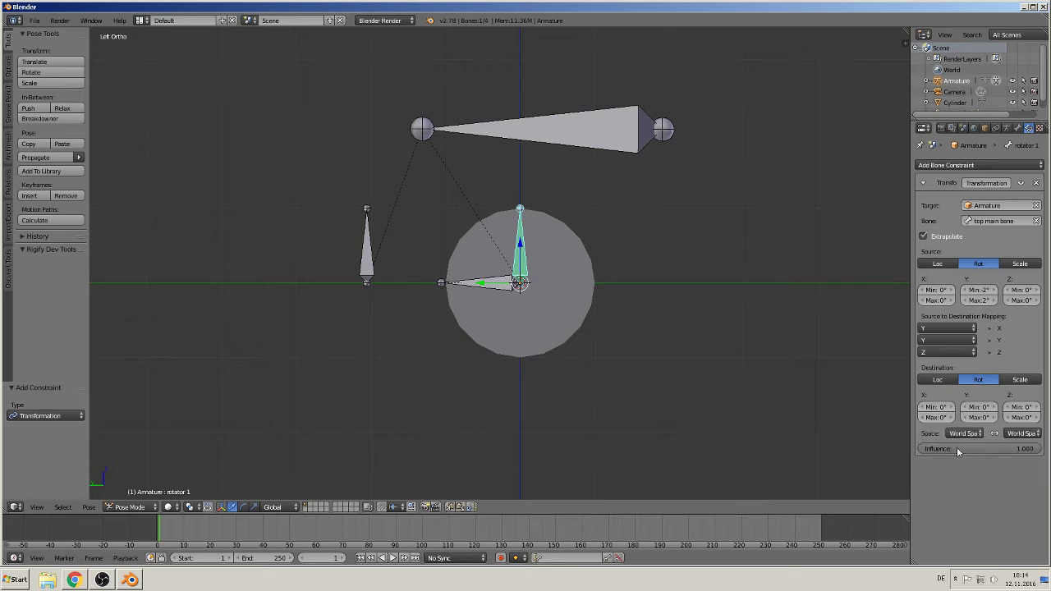
{"action": "left_click", "coordinate": [942, 407]}
{"action": "type", "text": "360"}
{"action": "key", "text": "Return"}
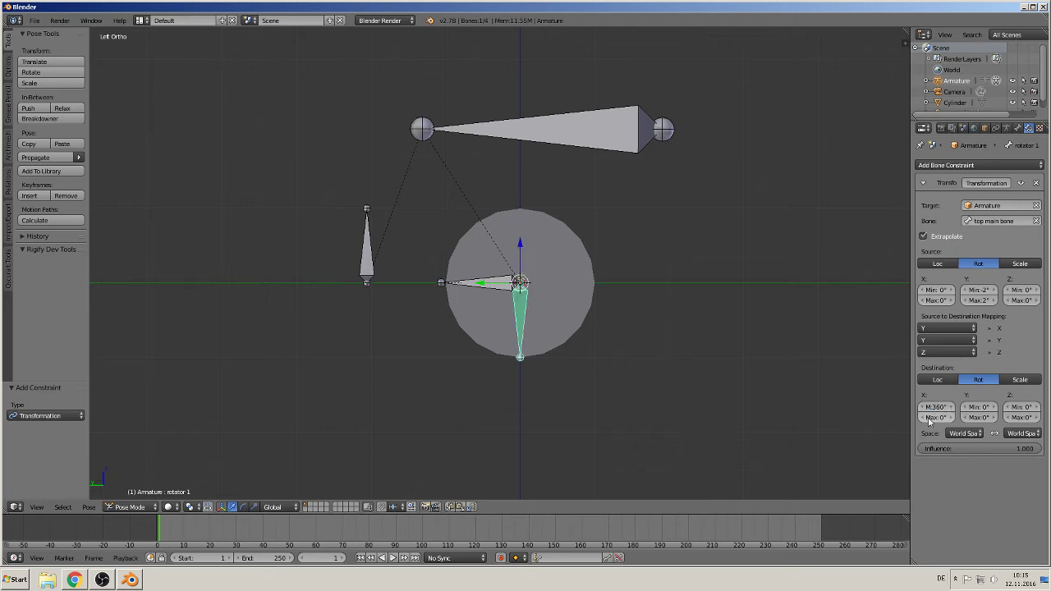
{"action": "left_click", "coordinate": [934, 416]}
{"action": "key", "text": "BackSpace"}
{"action": "type", "text": "-360"}
{"action": "key", "text": "Return"}
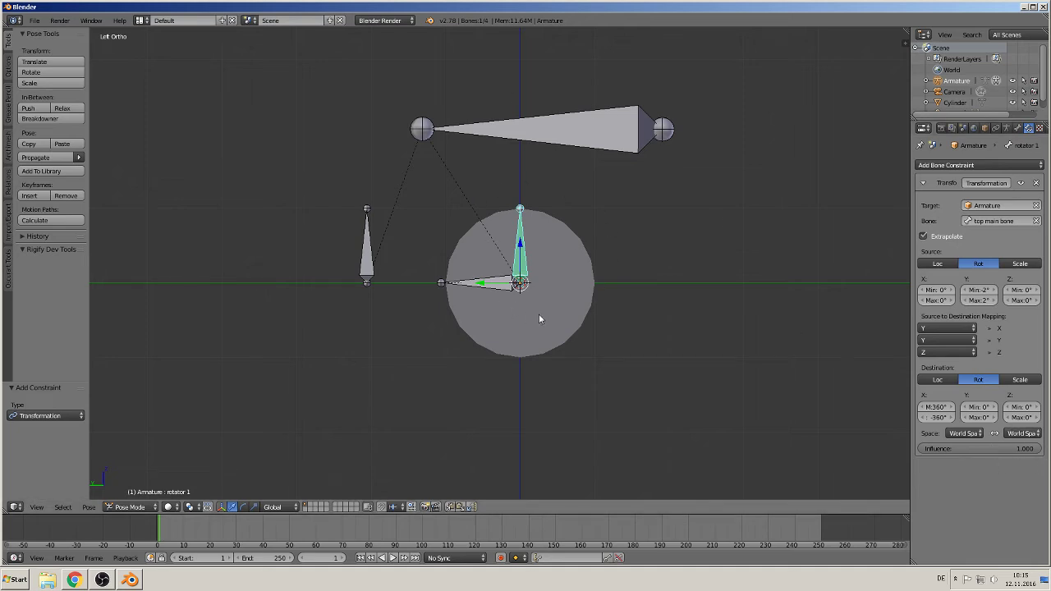
Set the owner space to Local Space and switch the source to location.
{"action": "left_click", "coordinate": [1022, 432]}
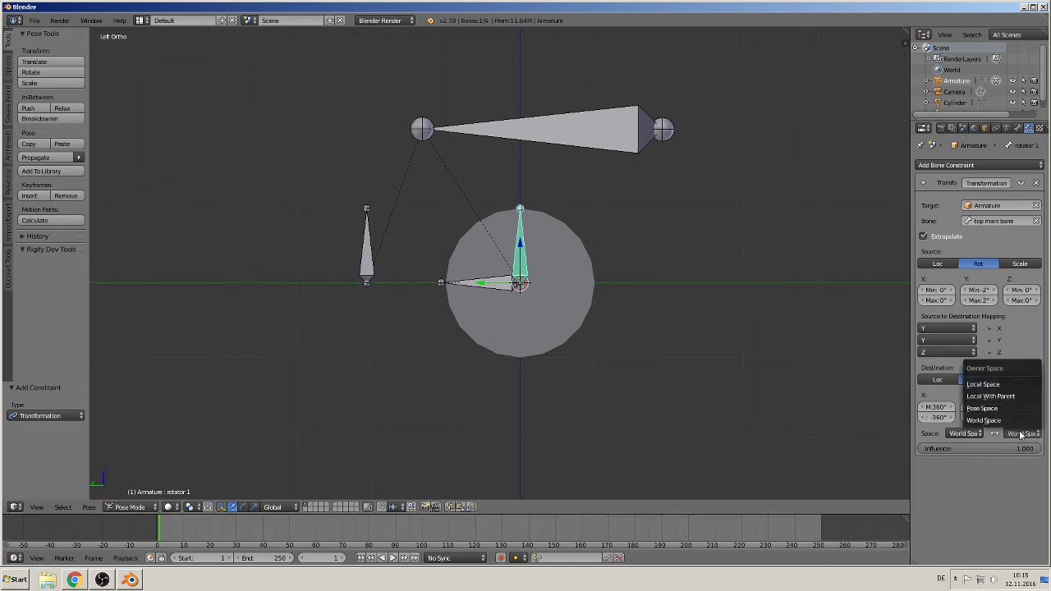
{"action": "left_click", "coordinate": [1017, 385]}
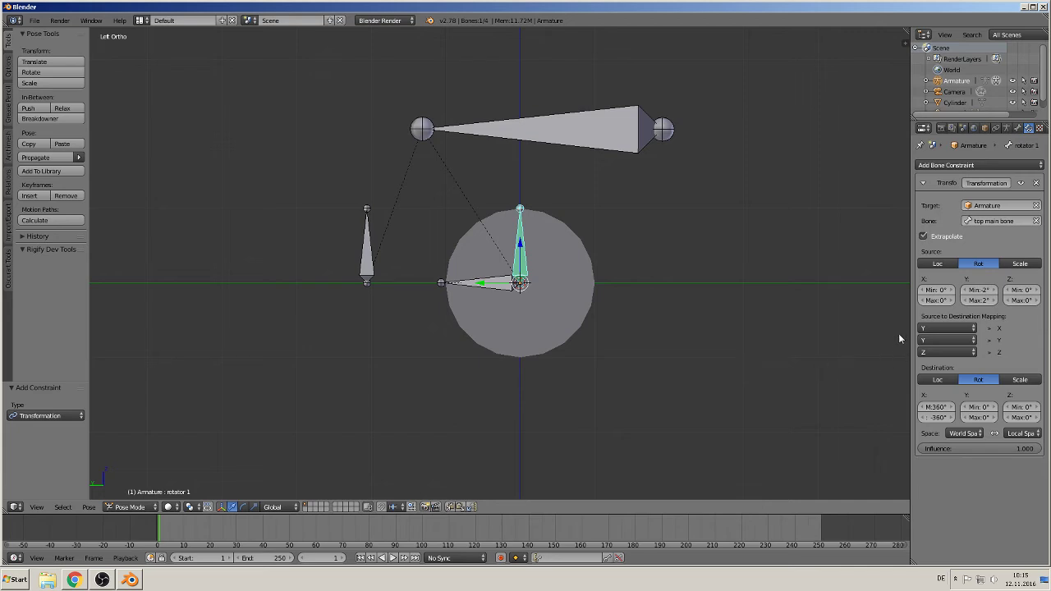
{"action": "left_click", "coordinate": [946, 265]}
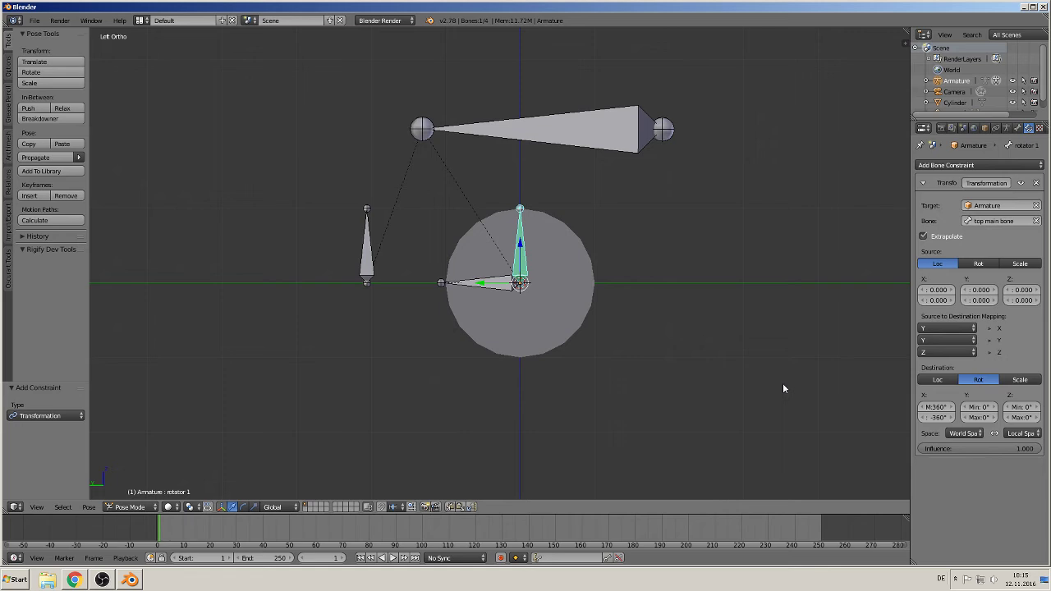
Select steering bone 2, inspect the rig from above, front and right, then return to Left Ortho.
{"action": "right_click", "coordinate": [477, 284]}
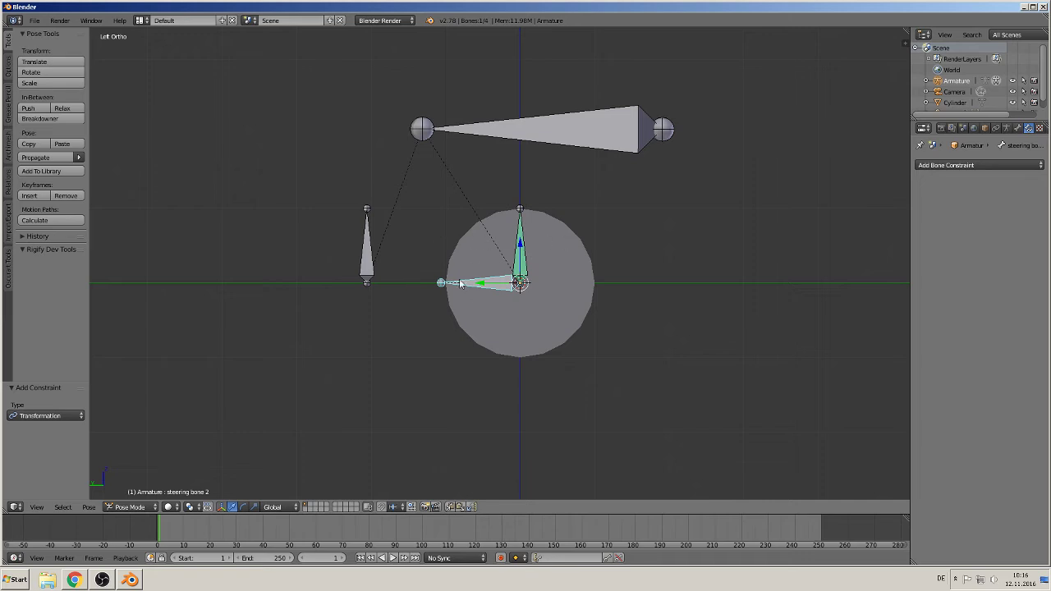
{"action": "middle_click_drag", "start_coordinate": [485, 289], "coordinate": [518, 222]}
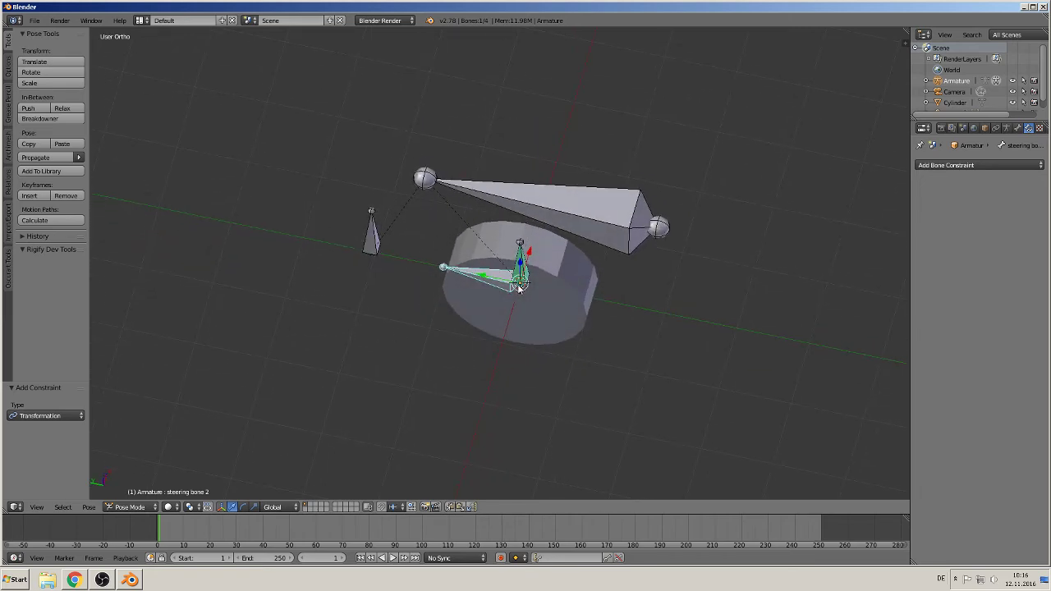
{"action": "key", "text": "KP_1"}
{"action": "key", "text": "KP_3"}
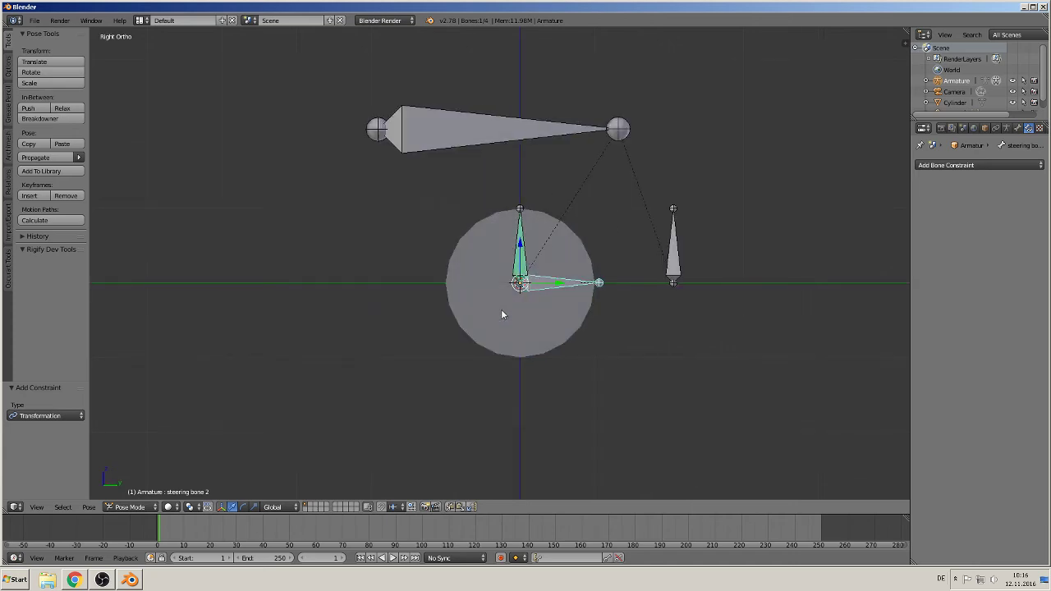
{"action": "key", "text": "ctrl+KP_3"}
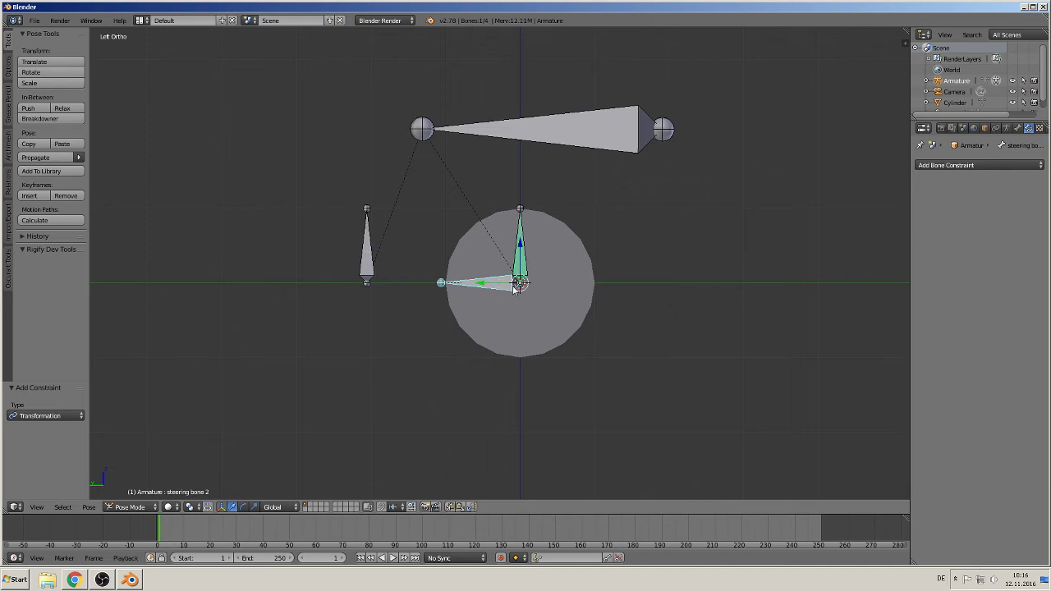
Add a Track To constraint on steering bone 2 targeting Armature's turn bone 3, then select turn bone 3.
{"action": "left_click", "coordinate": [982, 166]}
{"action": "left_click", "coordinate": [847, 323]}
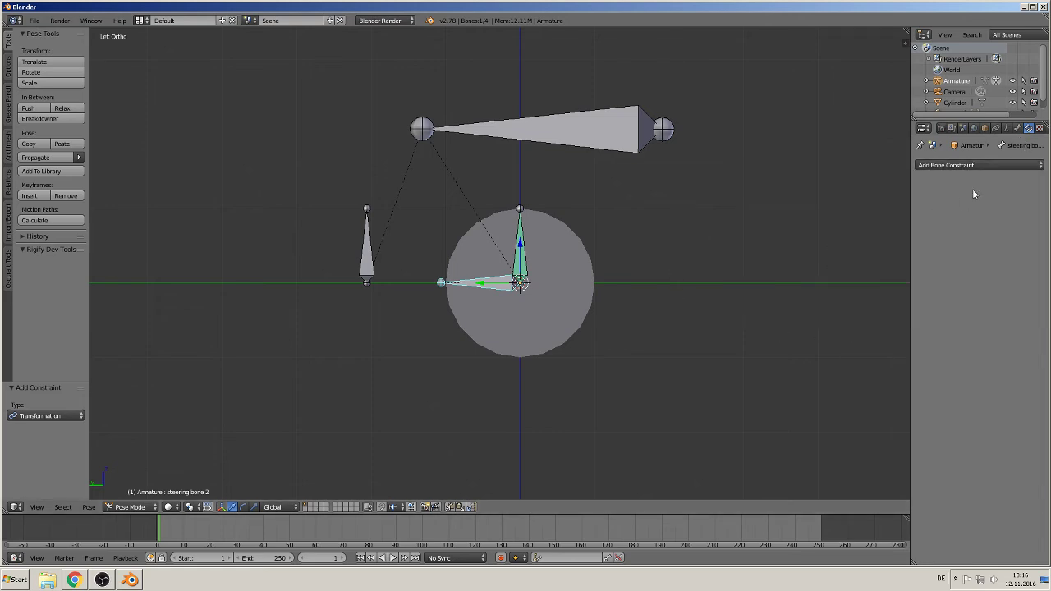
{"action": "left_click", "coordinate": [954, 168]}
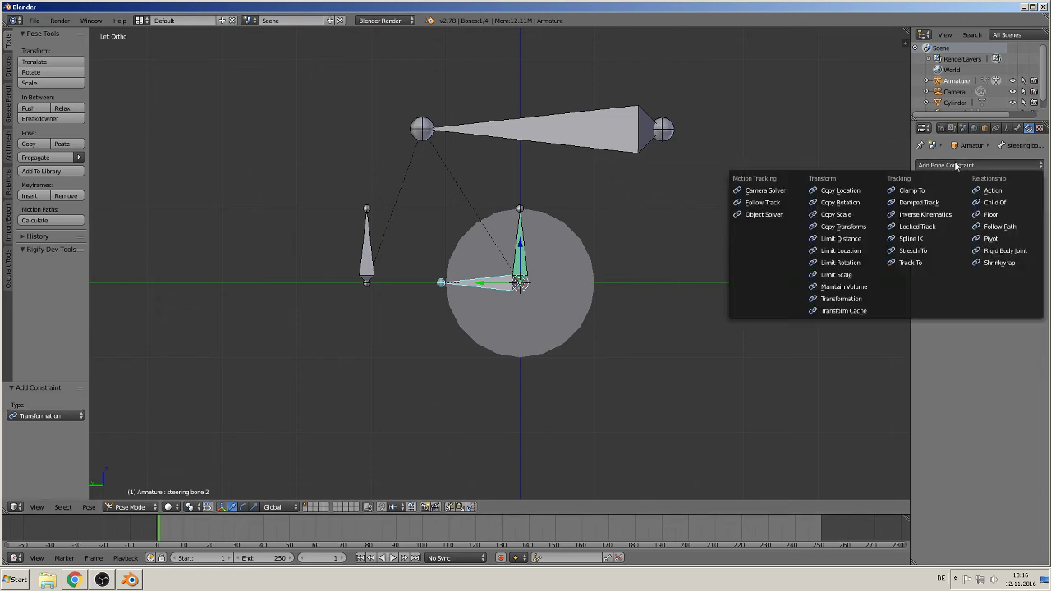
{"action": "left_click", "coordinate": [919, 265]}
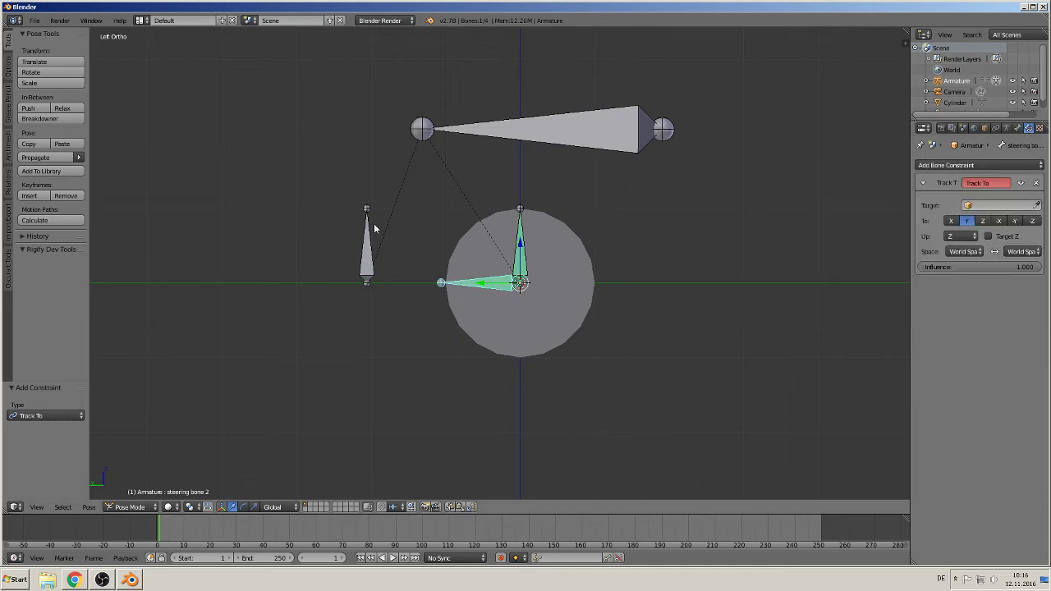
{"action": "left_click", "coordinate": [981, 204]}
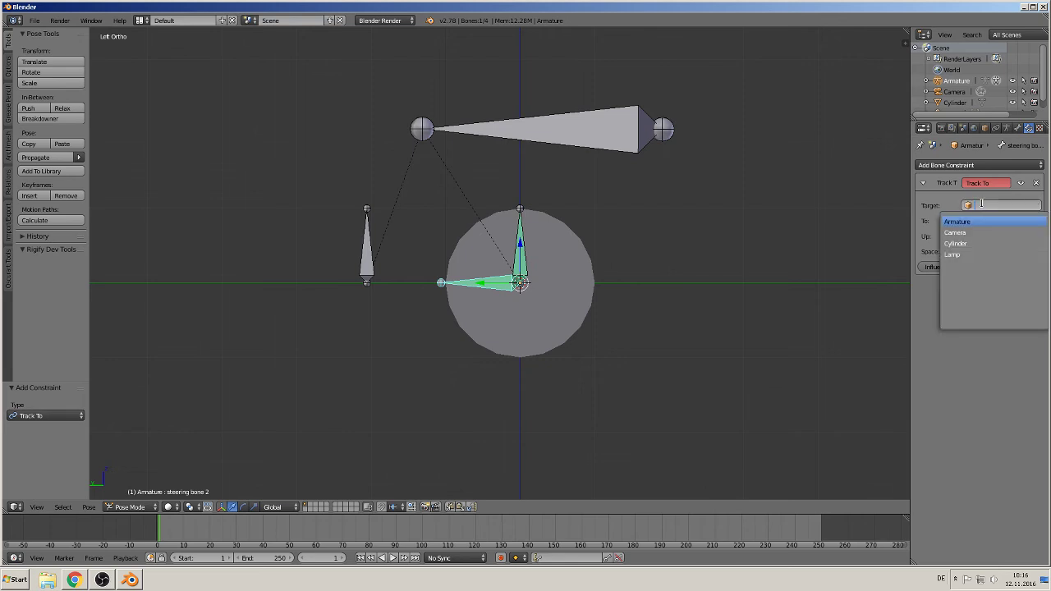
{"action": "left_click", "coordinate": [976, 222]}
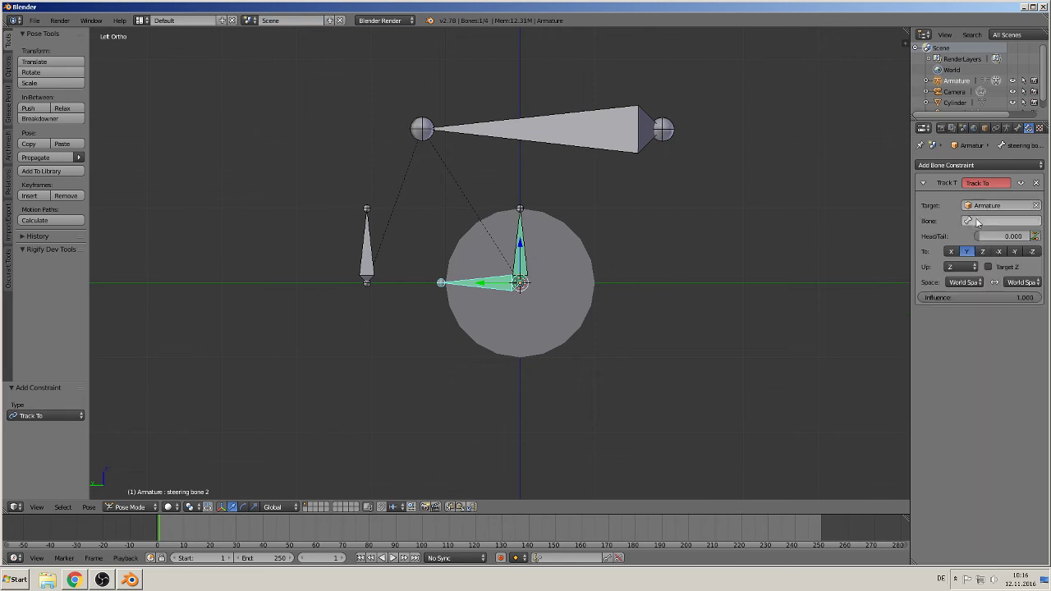
{"action": "left_click", "coordinate": [974, 220]}
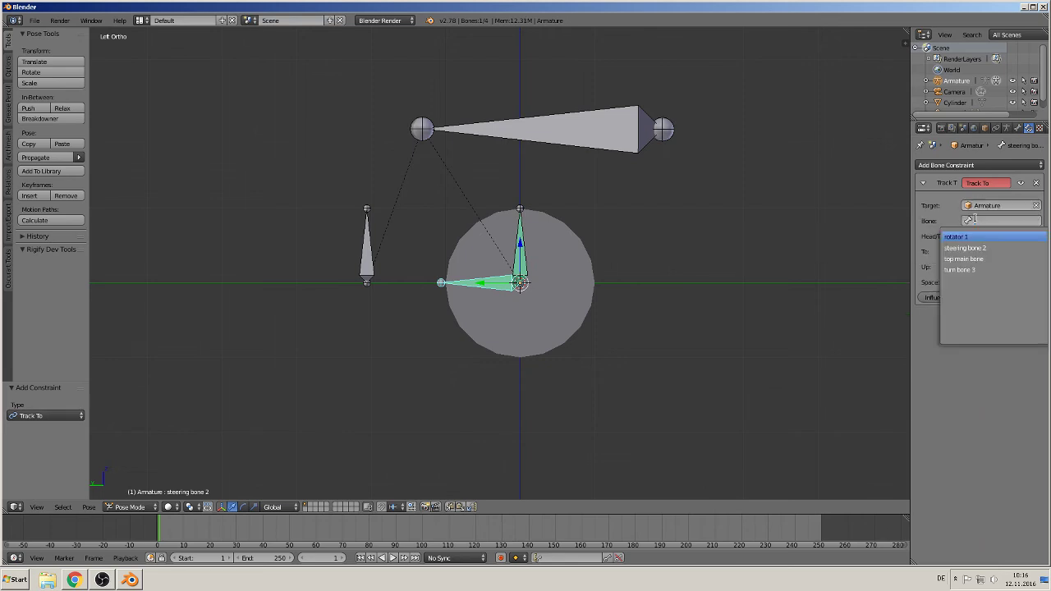
{"action": "left_click", "coordinate": [979, 270]}
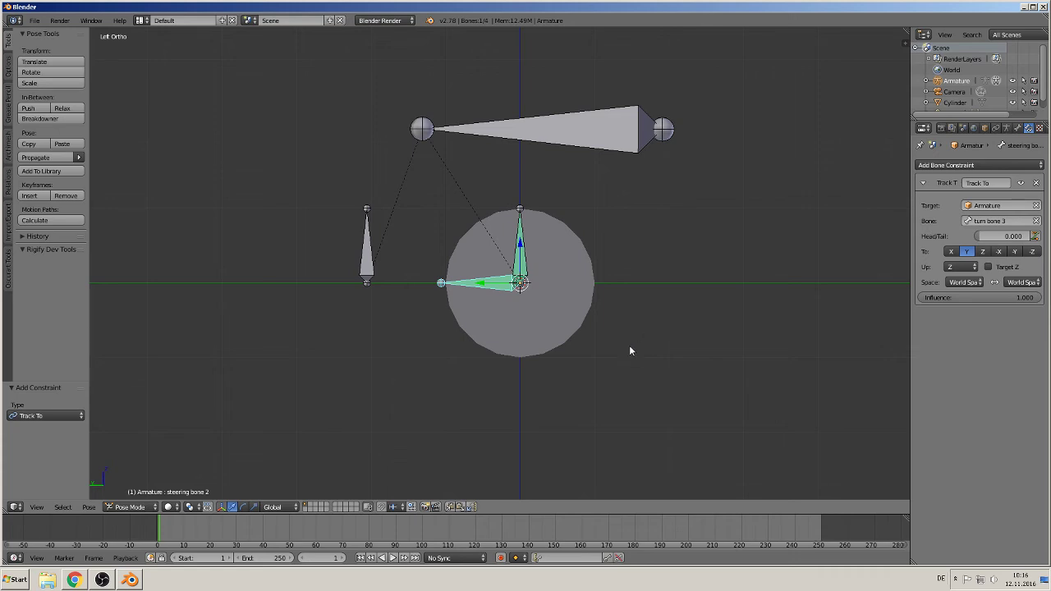
{"action": "right_click", "coordinate": [370, 263]}
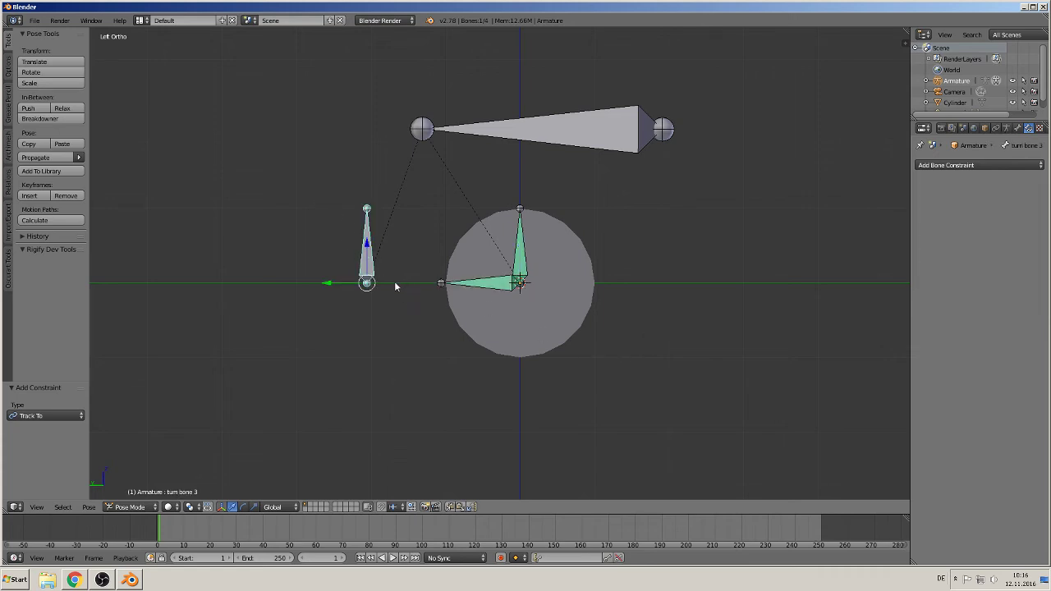
{"action": "middle_click_drag", "start_coordinate": [395, 284], "coordinate": [436, 323]}
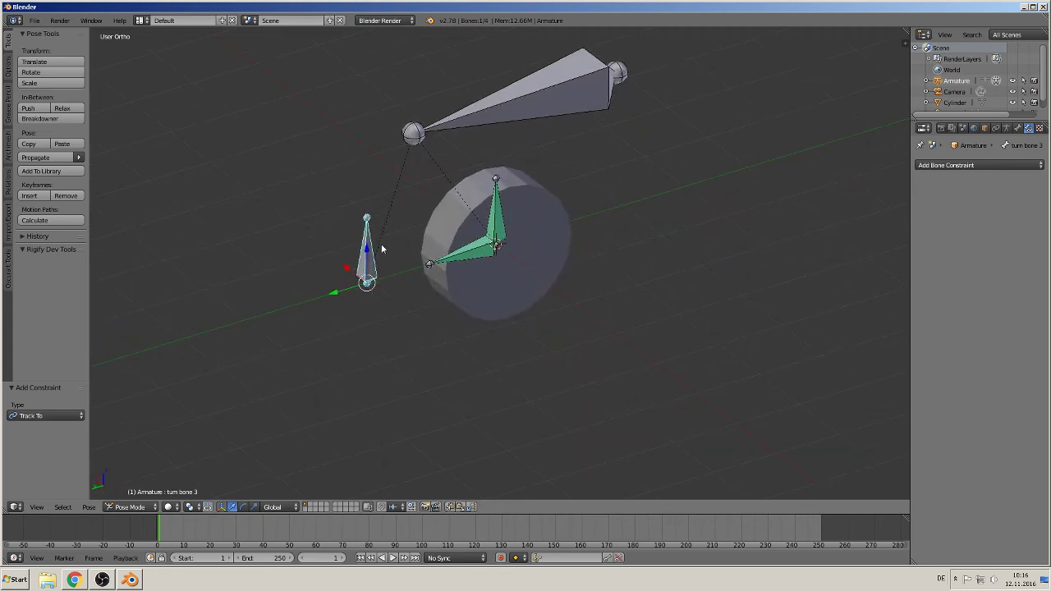
Test-slide turn bone 3 along X, undo it, and check the front and side views.
{"action": "key", "text": "g"}
{"action": "key", "text": "x"}
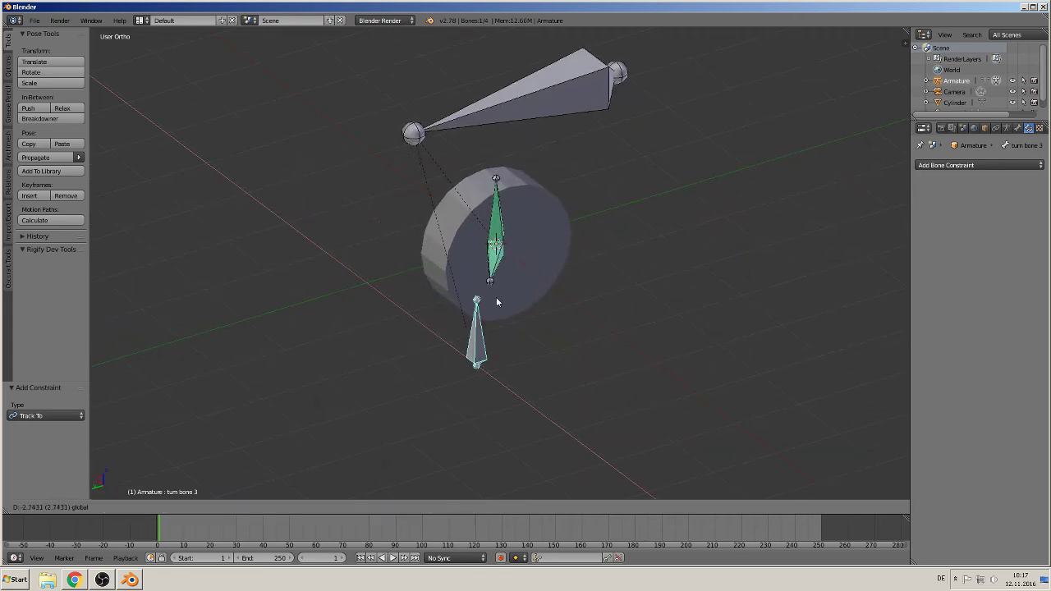
{"action": "left_click", "coordinate": [435, 248]}
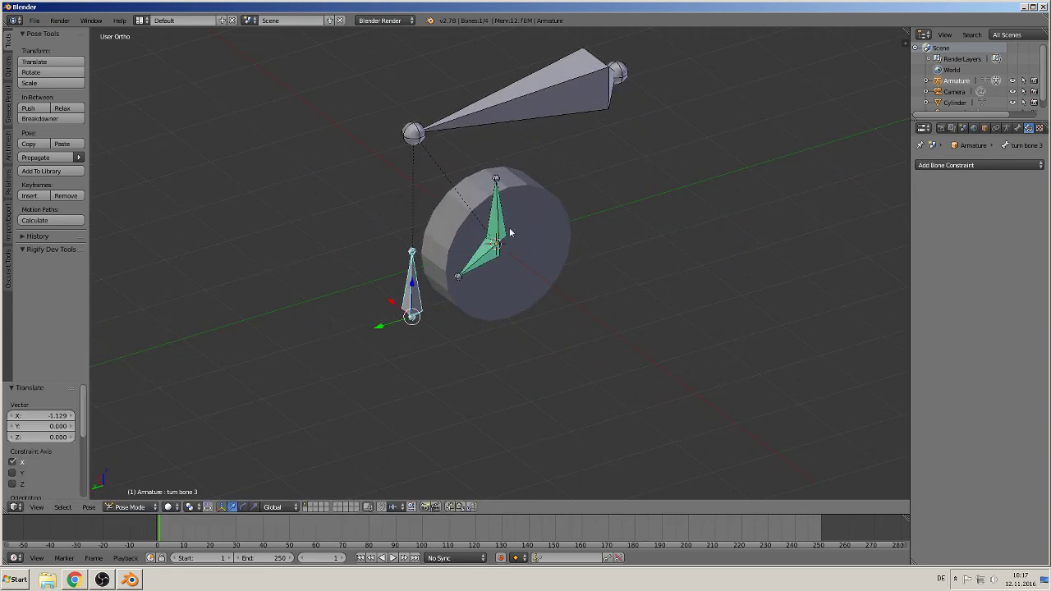
{"action": "key", "text": "ctrl+z"}
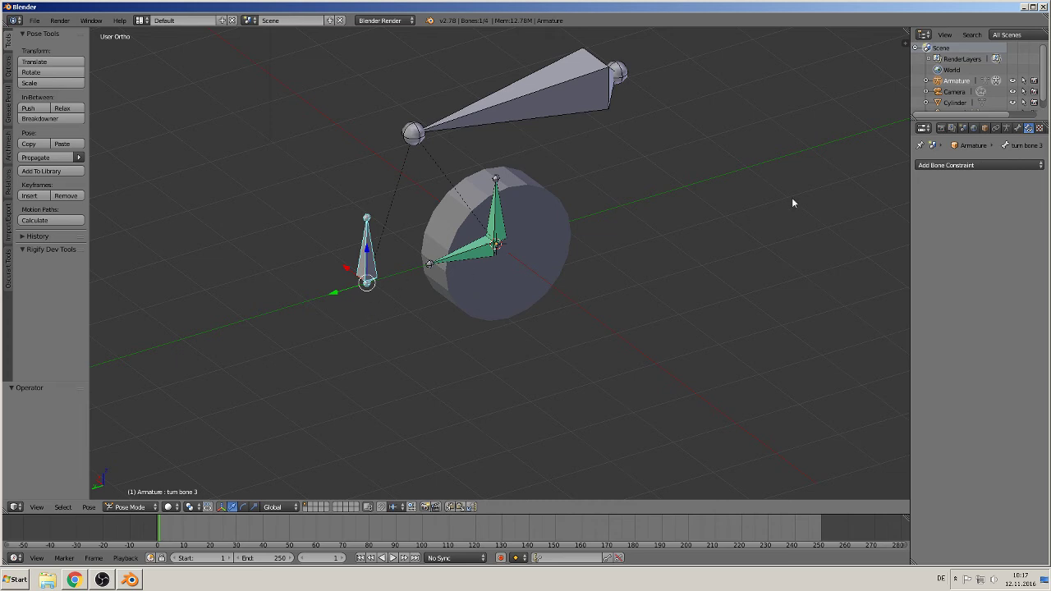
{"action": "key", "text": "KP_1"}
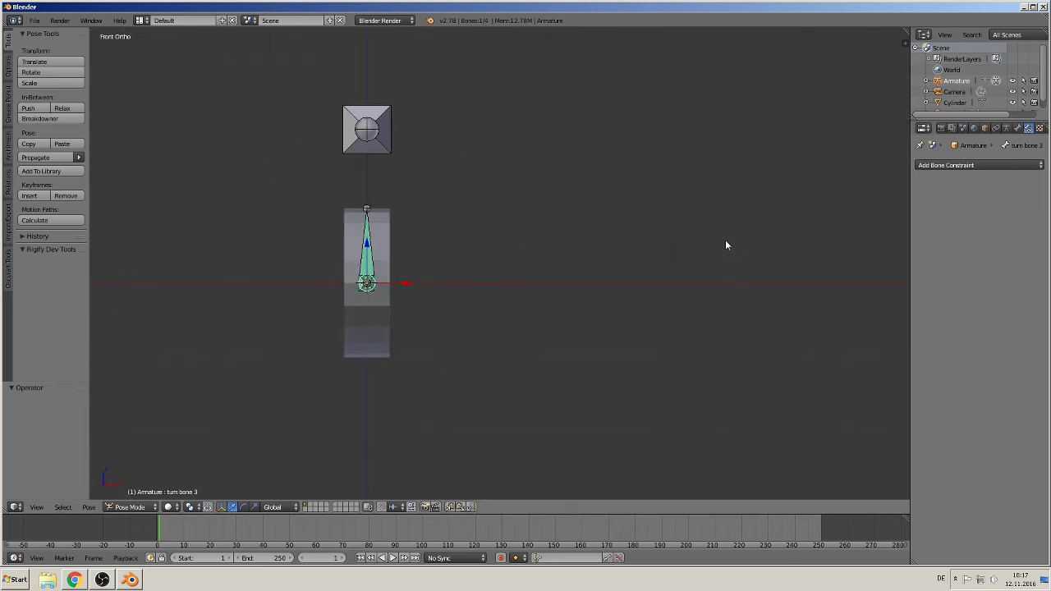
{"action": "key", "text": "KP_3"}
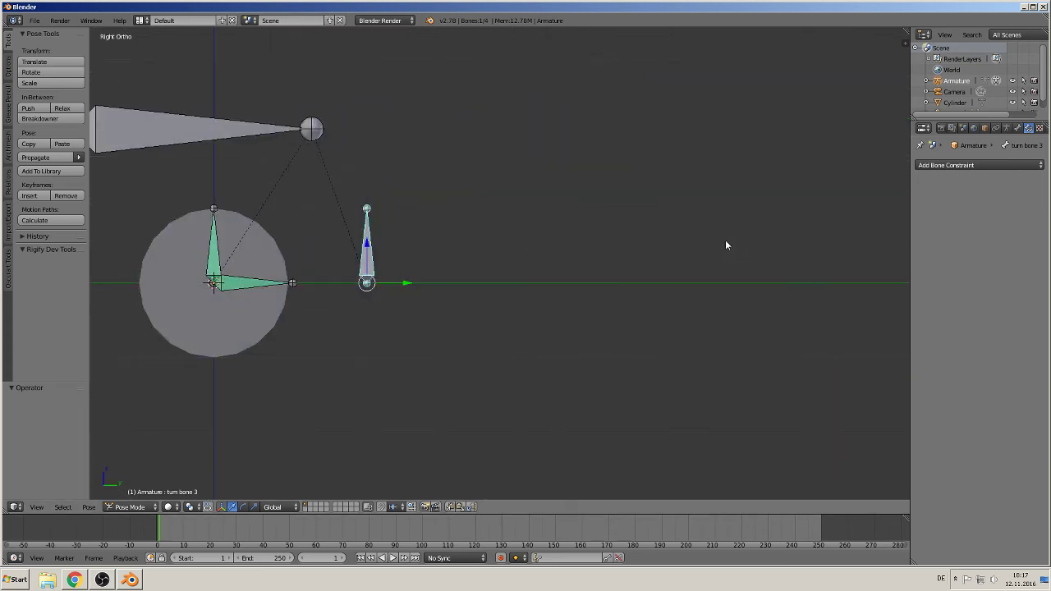
{"action": "key", "text": "ctrl+KP_3"}
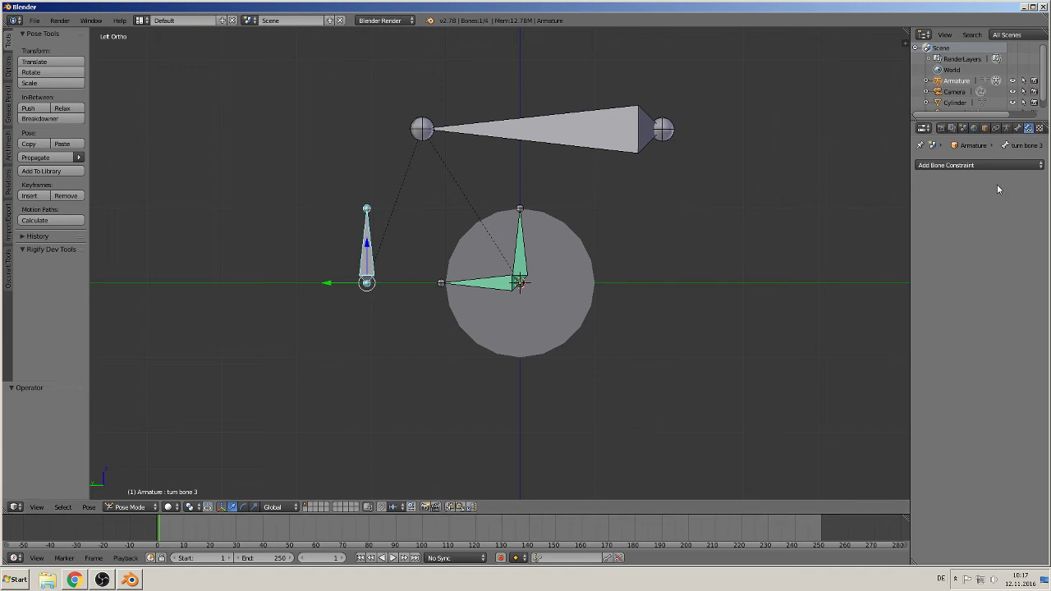
Add a Limit Location constraint to turn bone 3 with Minimum Z and Maximum Z enabled.
{"action": "left_click", "coordinate": [981, 165]}
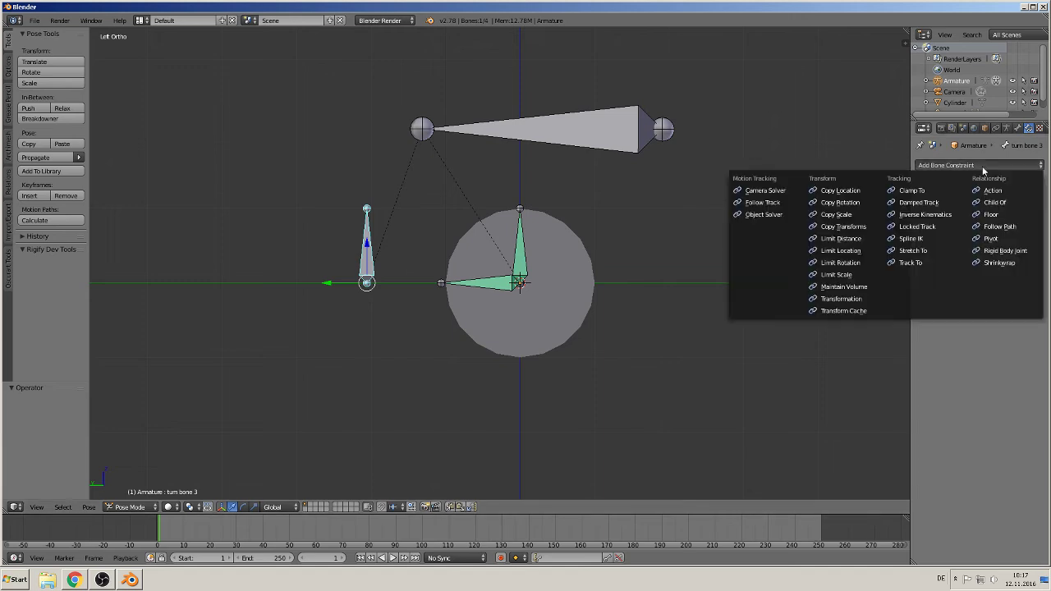
{"action": "left_click", "coordinate": [861, 252]}
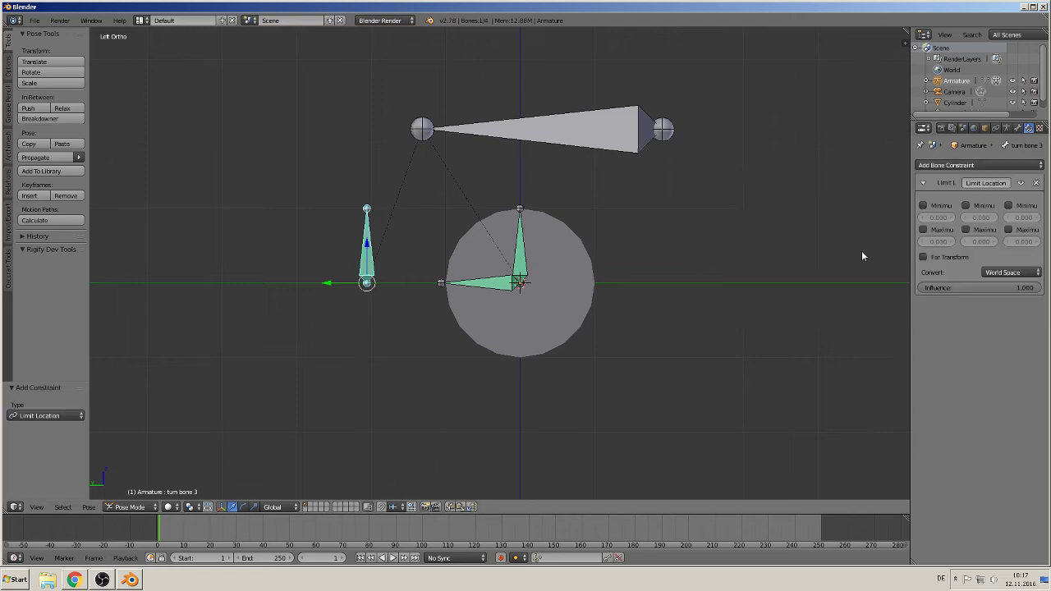
{"action": "left_click", "coordinate": [1008, 205]}
{"action": "left_click", "coordinate": [1008, 229]}
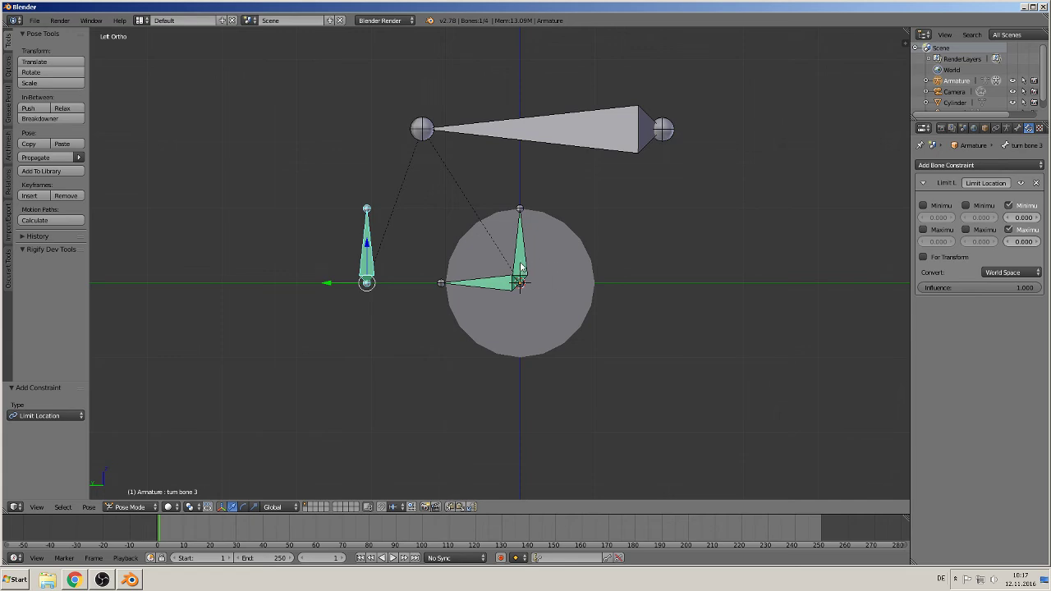
Test-slide the top main bone sideways and undo the move.
{"action": "right_click", "coordinate": [557, 140]}
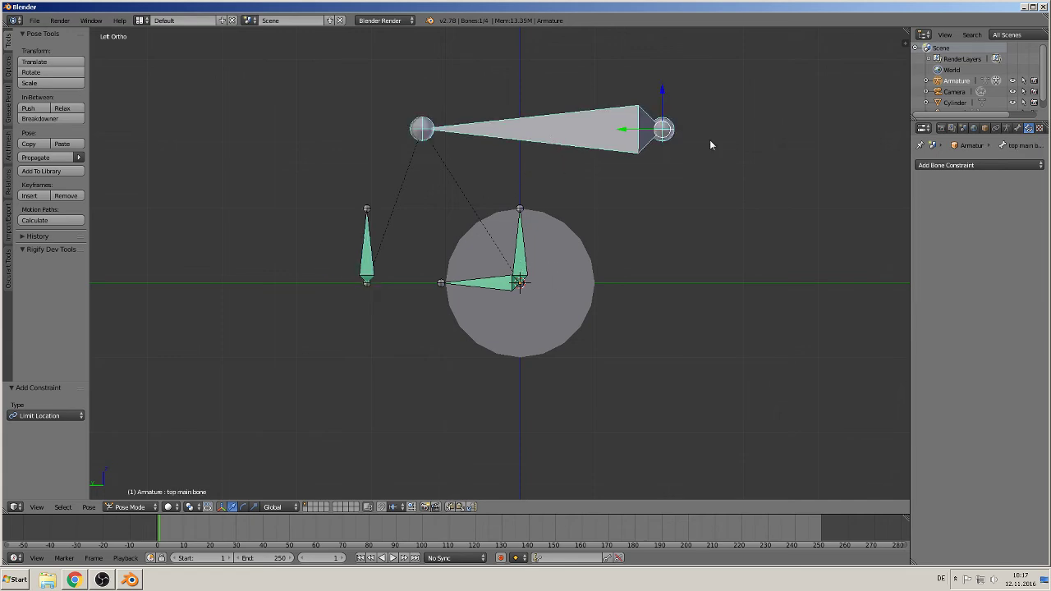
{"action": "left_click_drag", "start_coordinate": [633, 128], "coordinate": [599, 165]}
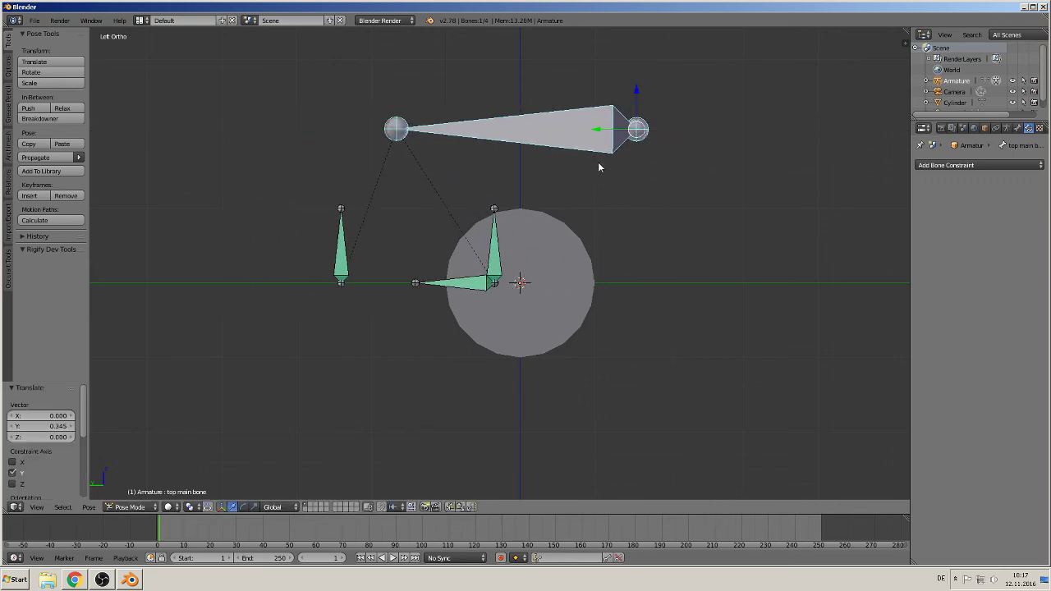
{"action": "key", "text": "ctrl+z"}
Parent the wheel Cylinder to the rotator 1 bone with Ctrl+P.
{"action": "right_click", "coordinate": [554, 255]}
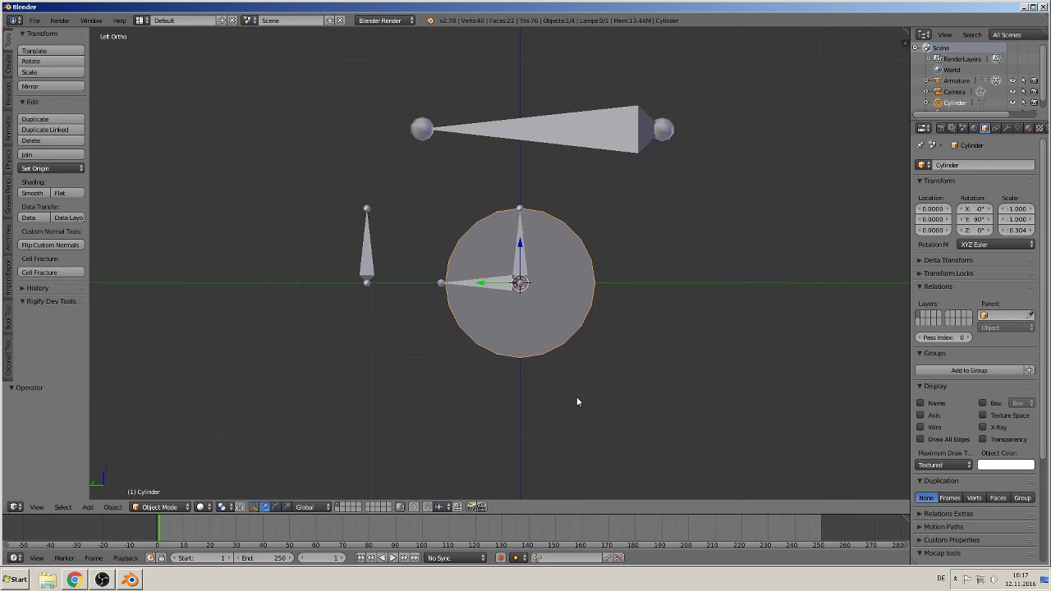
{"action": "middle_click_drag", "start_coordinate": [562, 371], "coordinate": [584, 350], "text": "shift"}
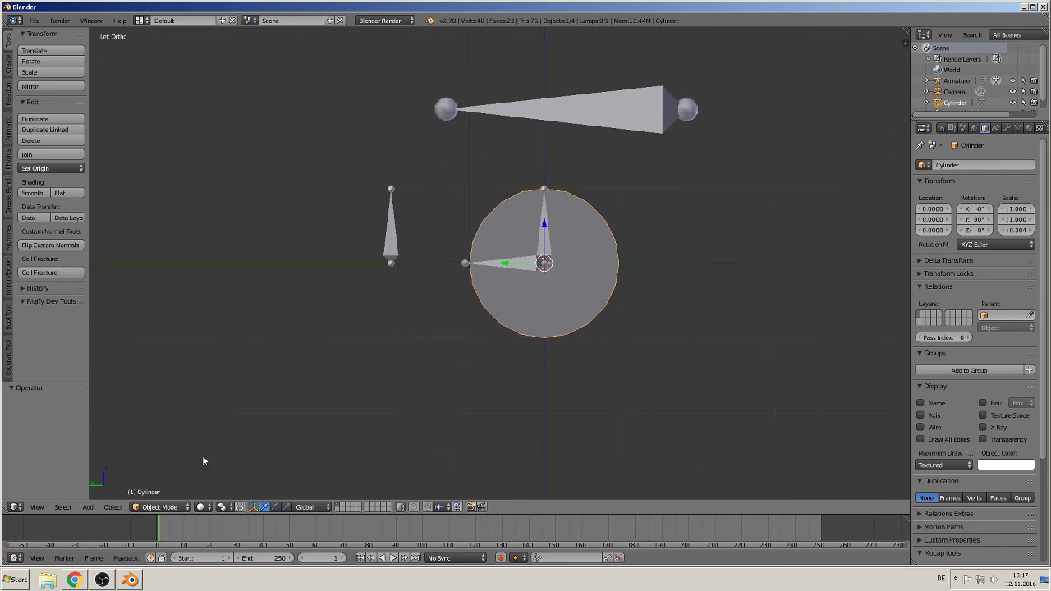
{"action": "right_click", "coordinate": [588, 117]}
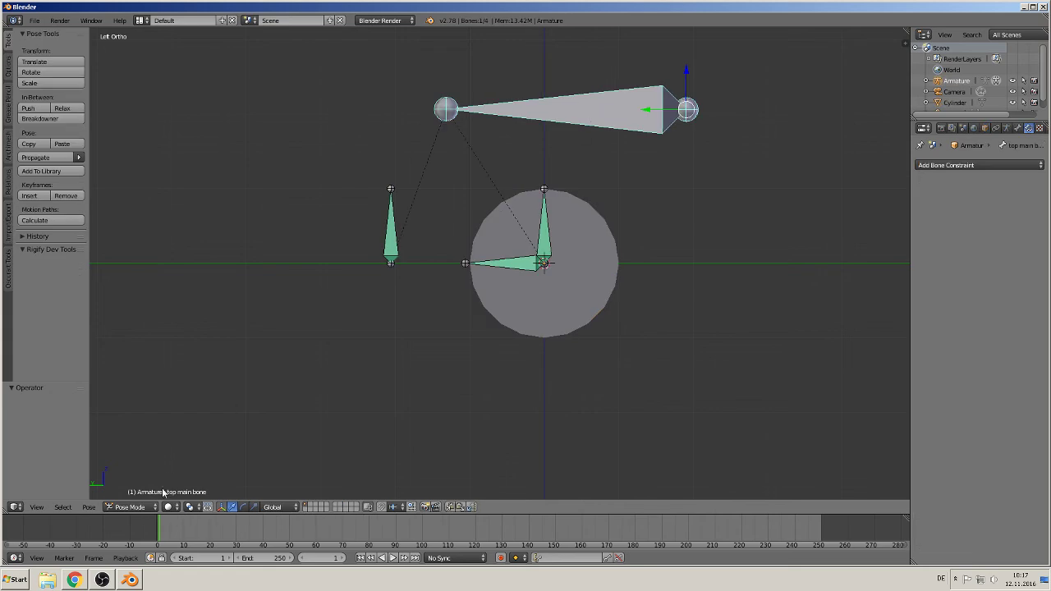
{"action": "right_click", "coordinate": [591, 267]}
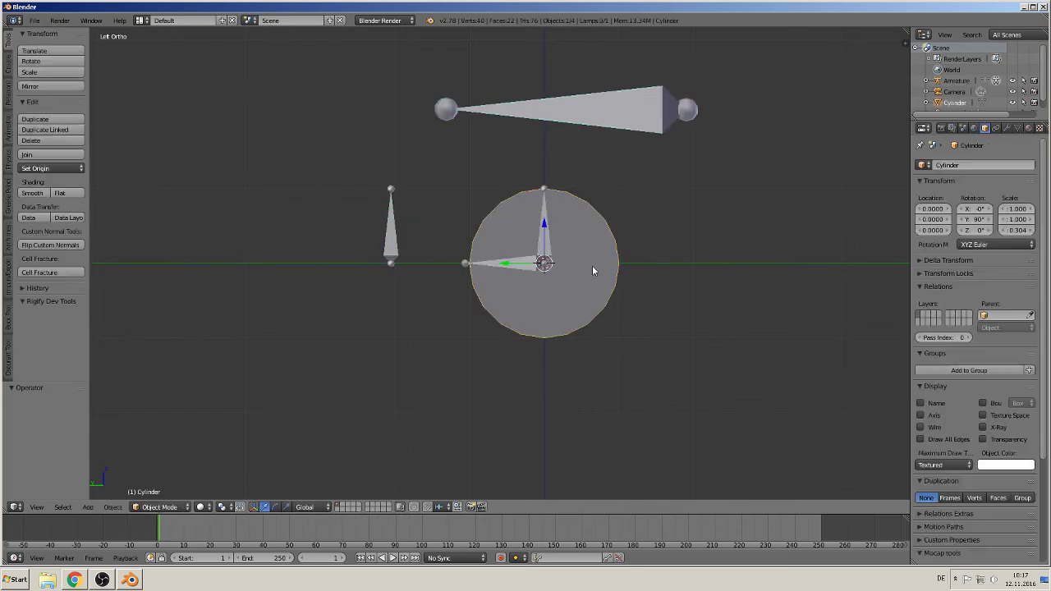
{"action": "right_click", "coordinate": [549, 248]}
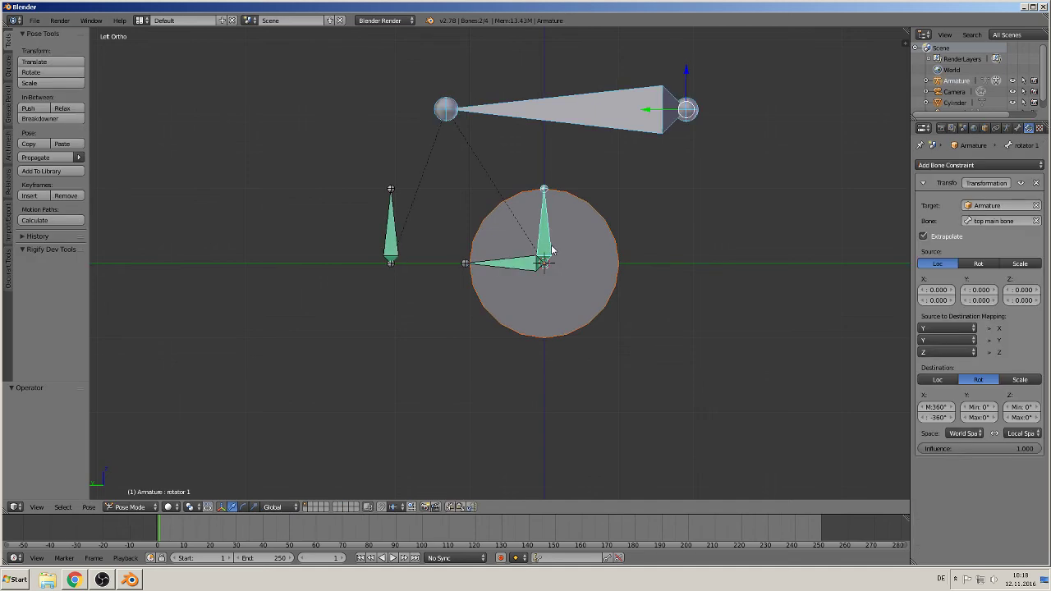
{"action": "key", "text": "a"}
{"action": "right_click", "coordinate": [548, 238]}
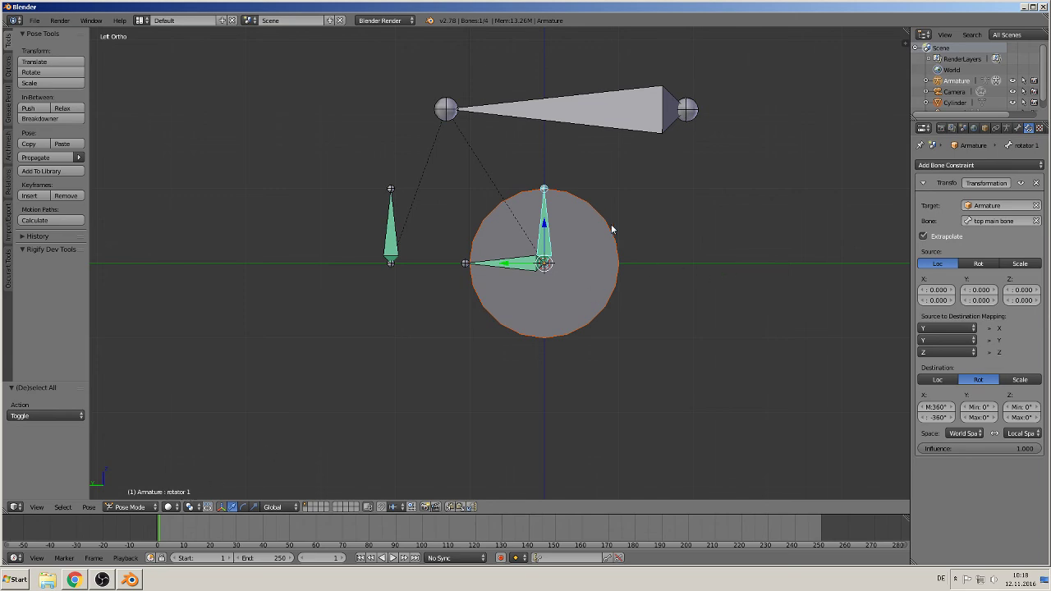
{"action": "key", "text": "ctrl+p"}
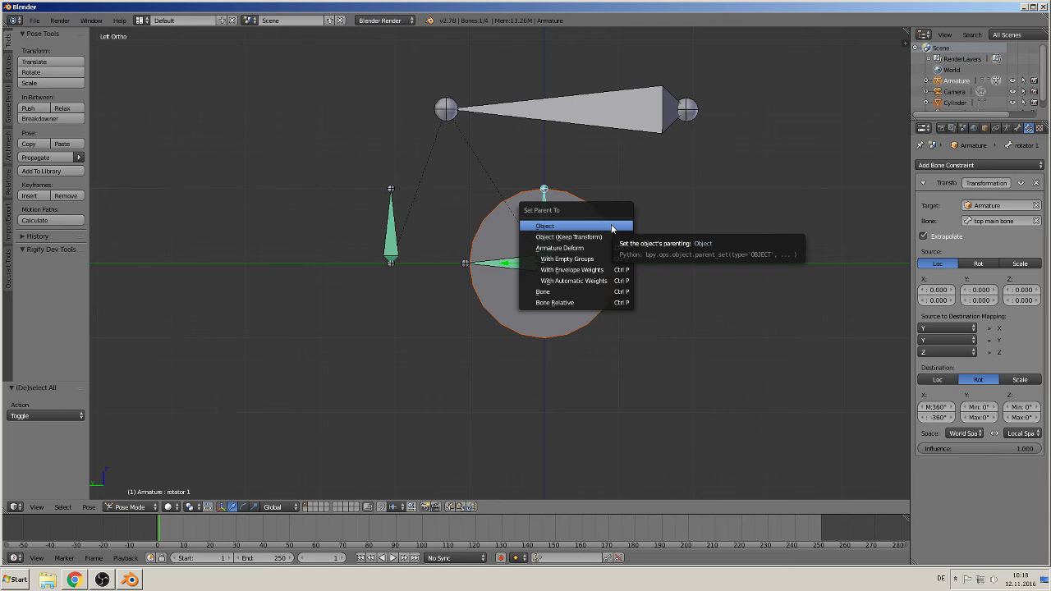
{"action": "left_click", "coordinate": [567, 293]}
Test-move the top main bone along Y, undo it, and select rotator 1.
{"action": "right_click", "coordinate": [582, 103]}
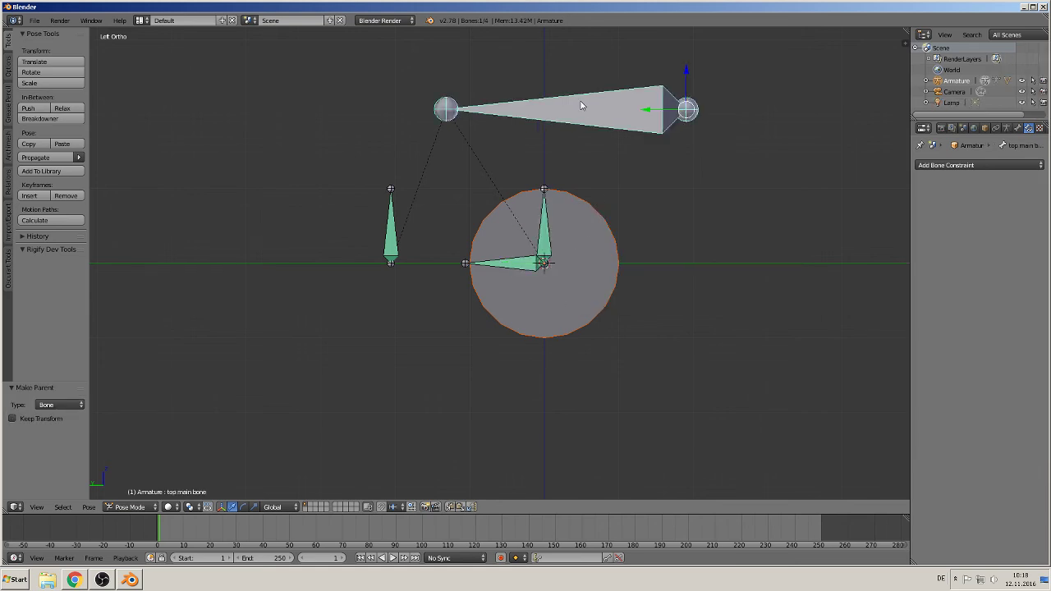
{"action": "key", "text": "g"}
{"action": "key", "text": "y"}
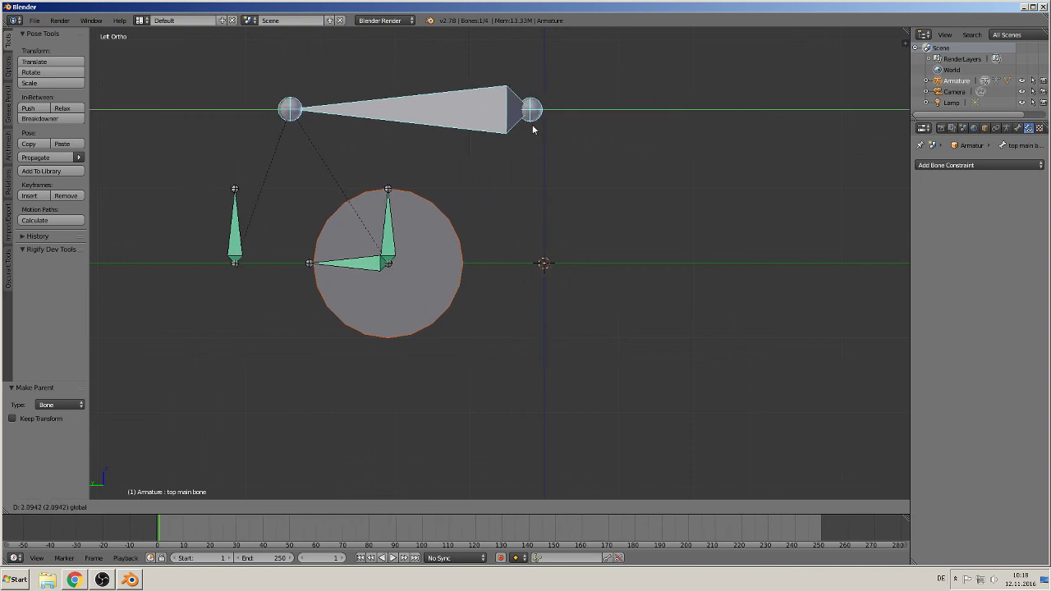
{"action": "left_click", "coordinate": [631, 146]}
{"action": "key", "text": "ctrl+z"}
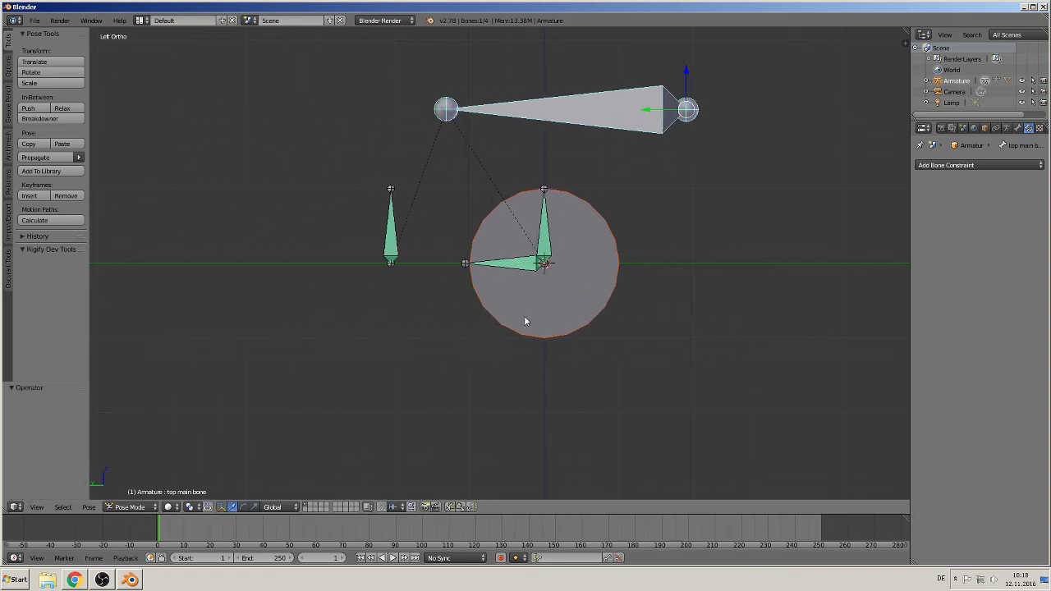
{"action": "right_click", "coordinate": [550, 233]}
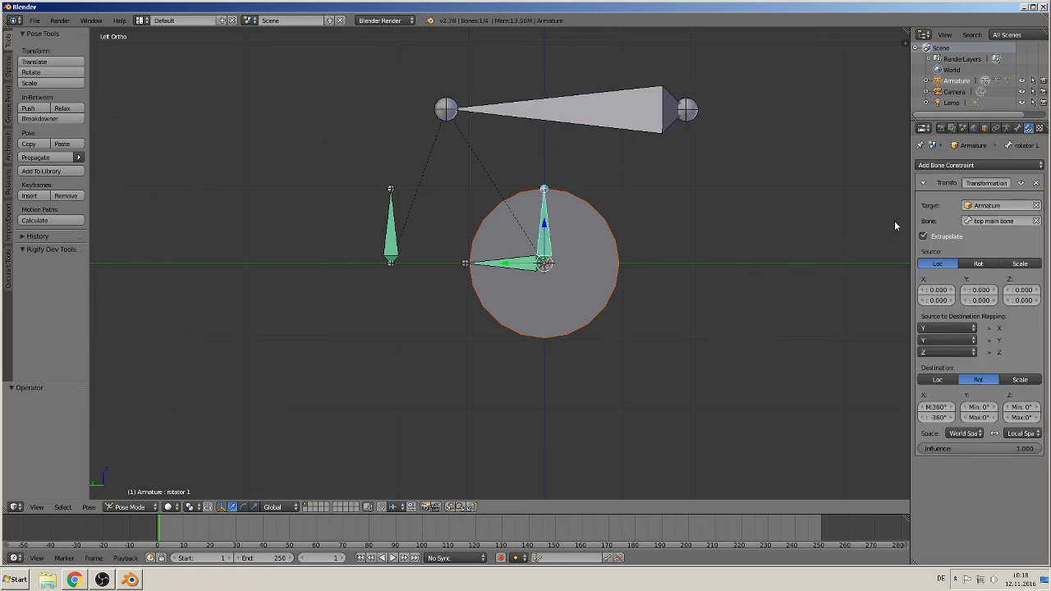
Enter -2 and 2 as the Transformation constraint's source Y minimum and maximum.
{"action": "left_click", "coordinate": [986, 289]}
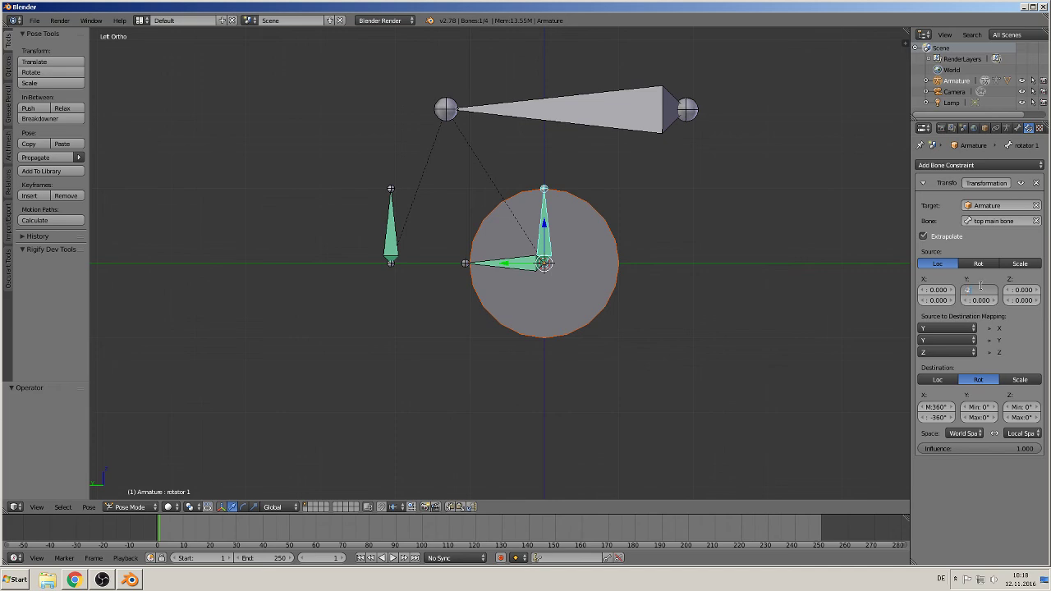
{"action": "key", "text": "Tab"}
{"action": "type", "text": "2"}
{"action": "key", "text": "Return"}
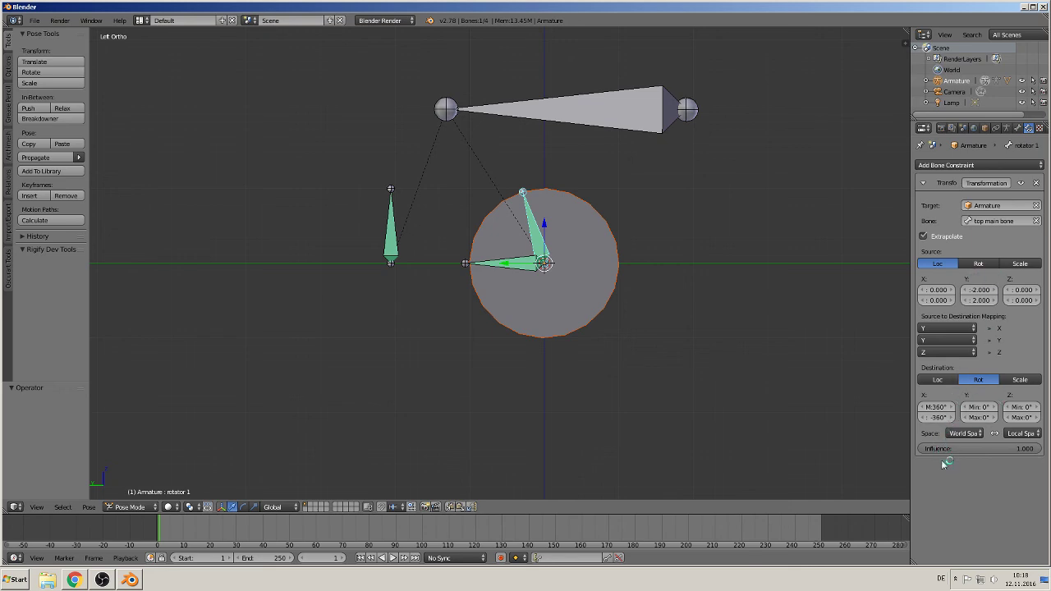
Test-move the top main bone along Y to check the rotator spins, then undo.
{"action": "right_click", "coordinate": [616, 122]}
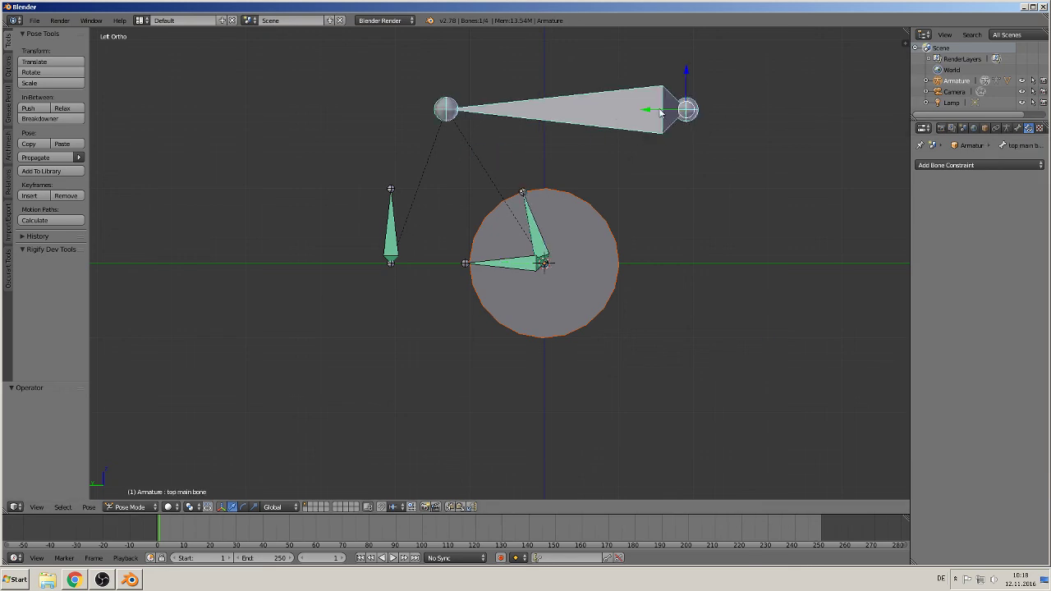
{"action": "key", "text": "g"}
{"action": "key", "text": "y"}
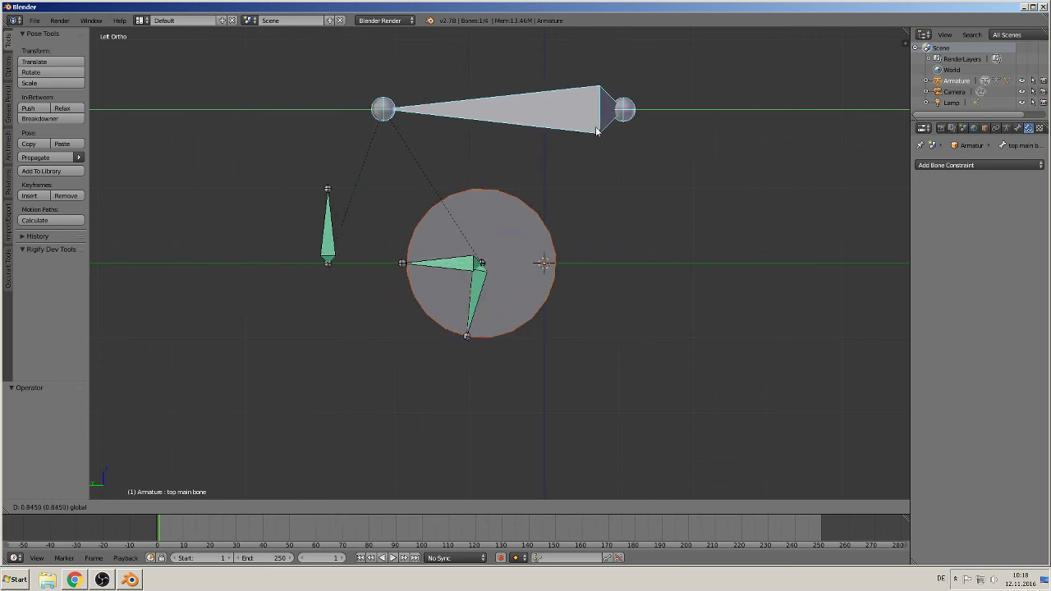
{"action": "left_click", "coordinate": [654, 140]}
{"action": "key", "text": "ctrl+z"}
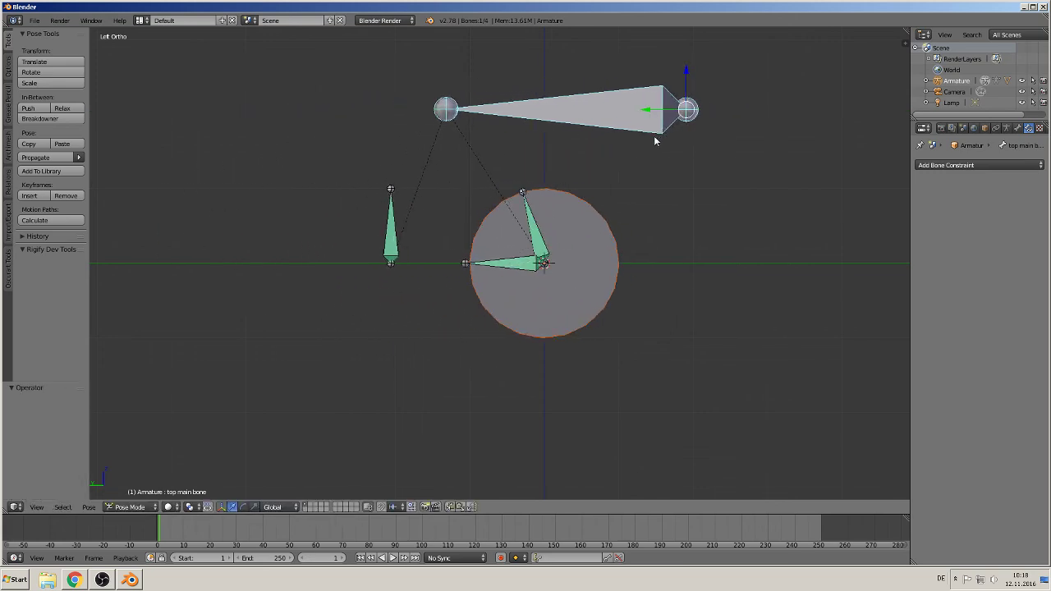
Enter Edit Mode on the wheel cylinder, abandoning a first extrude-and-scale attempt.
{"action": "key", "text": "Tab"}
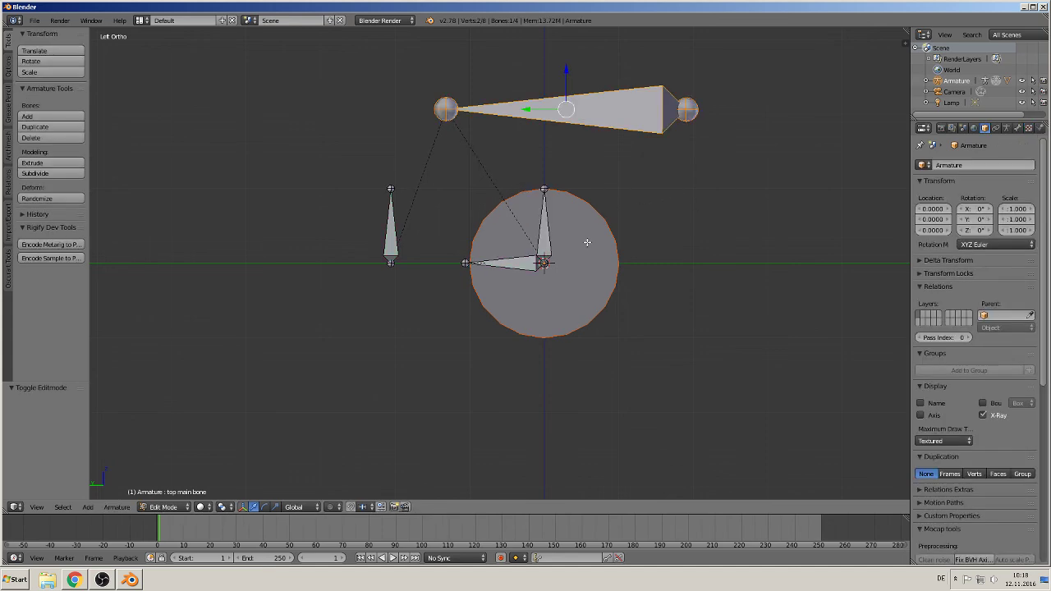
{"action": "key", "text": "Tab"}
{"action": "right_click", "coordinate": [584, 241]}
{"action": "key", "text": "Tab"}
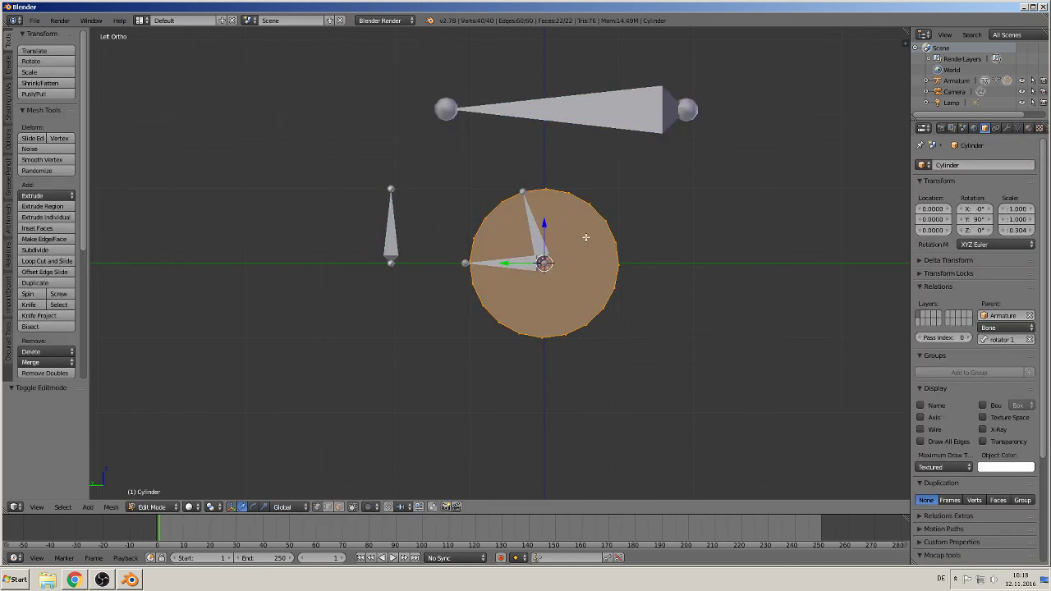
{"action": "key", "text": "e"}
{"action": "key", "text": "s"}
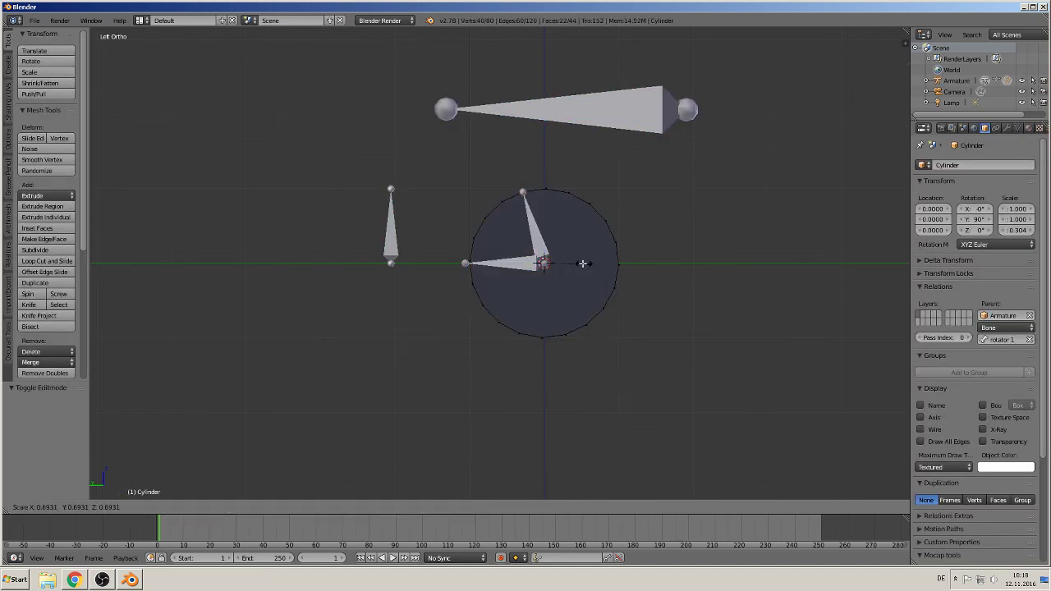
{"action": "right_click", "coordinate": [584, 262]}
{"action": "key", "text": "ctrl+z"}
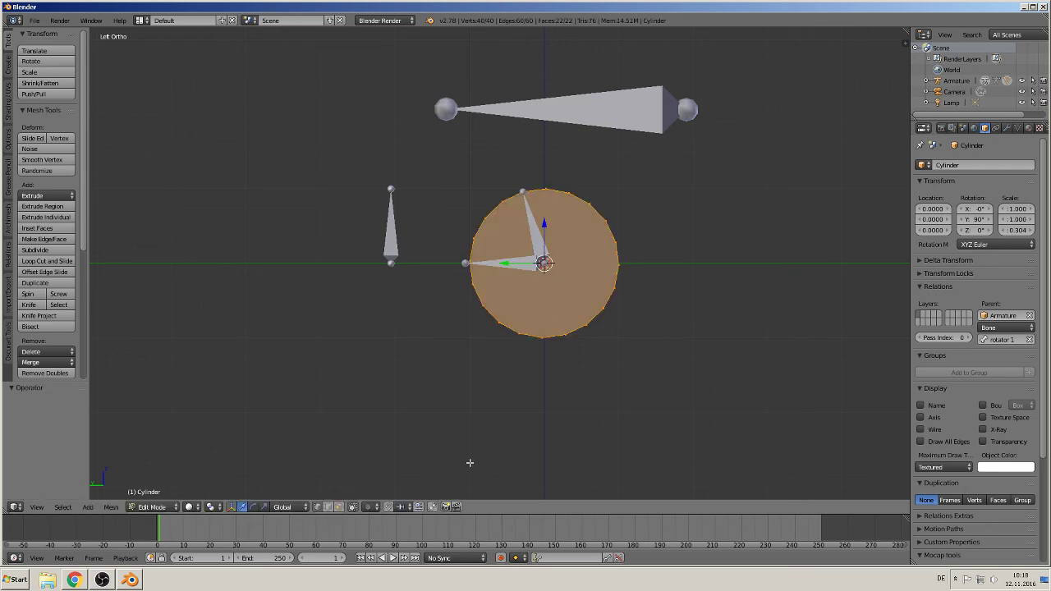
In face select mode, extrude the front cap face and scale it inward to 0.699.
{"action": "left_click", "coordinate": [339, 506]}
{"action": "right_click", "coordinate": [594, 259]}
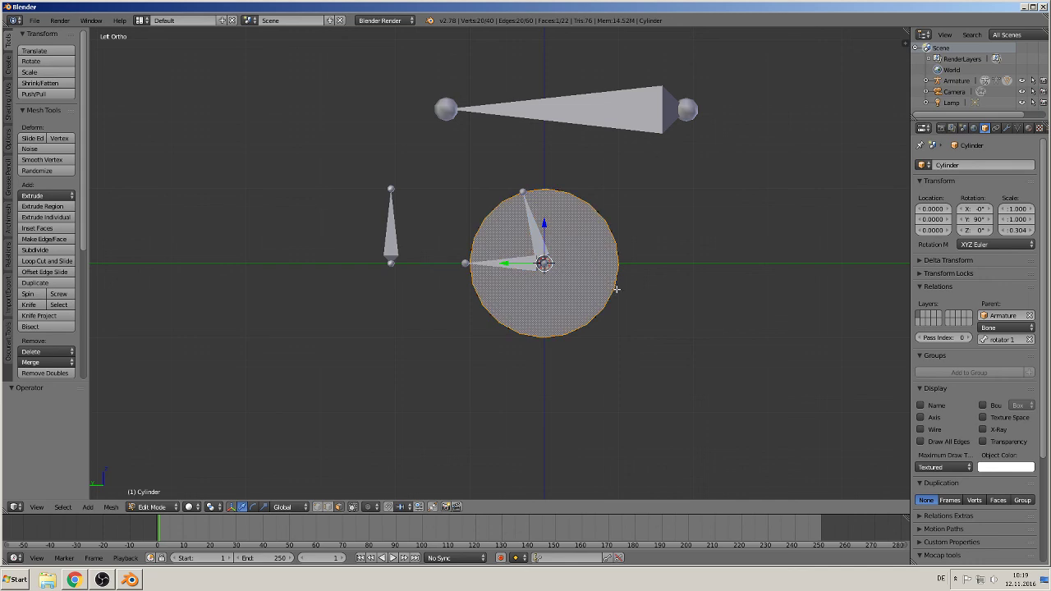
{"action": "key", "text": "e"}
{"action": "key", "text": "s"}
{"action": "left_click", "coordinate": [640, 322]}
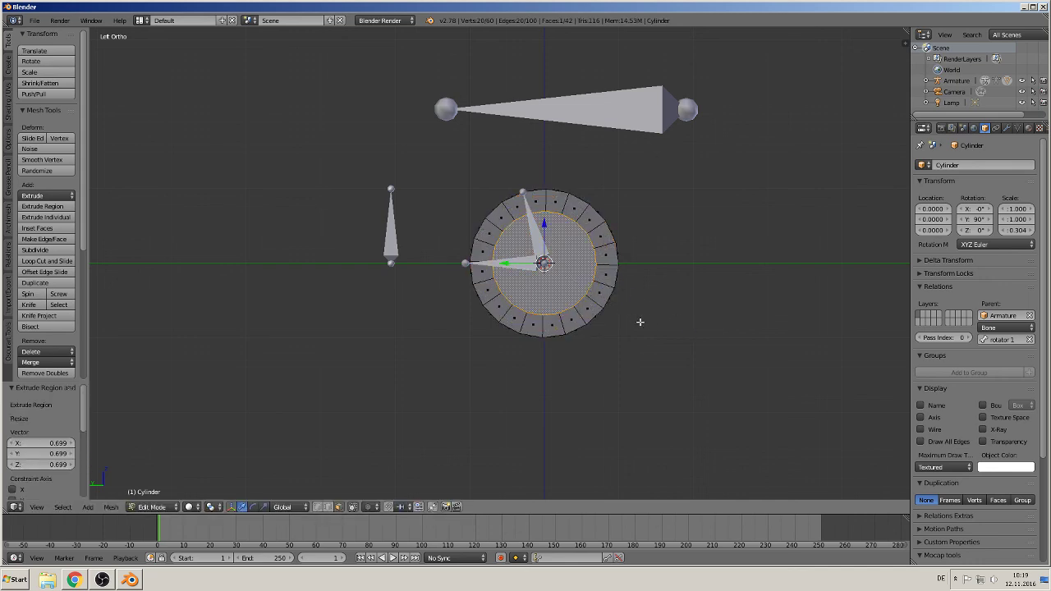
Create a first material for the cylinder and a second material slot with a black diffuse colour.
{"action": "left_click", "coordinate": [1028, 128]}
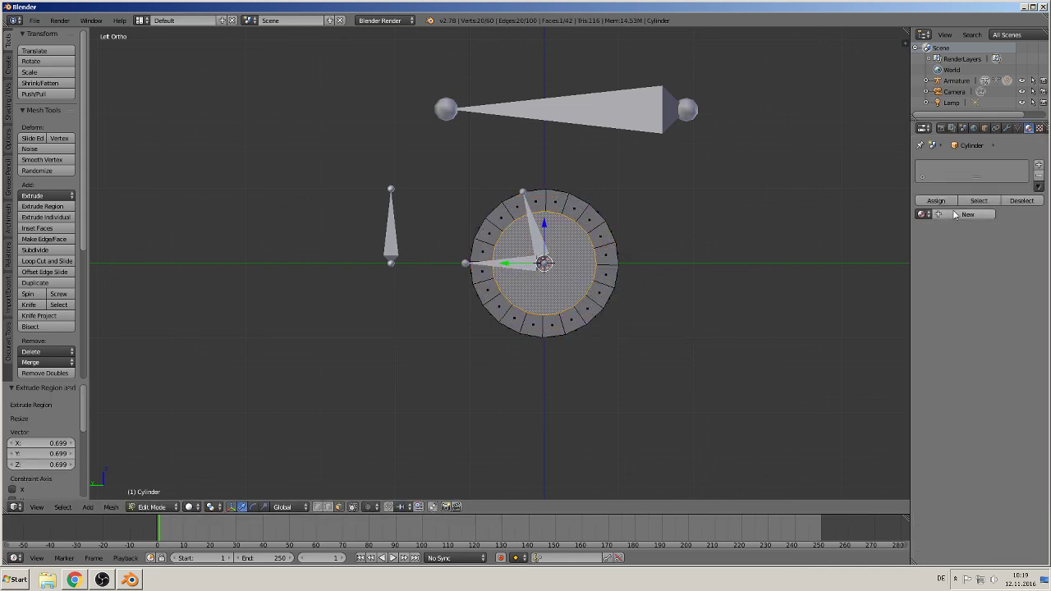
{"action": "left_click", "coordinate": [965, 214]}
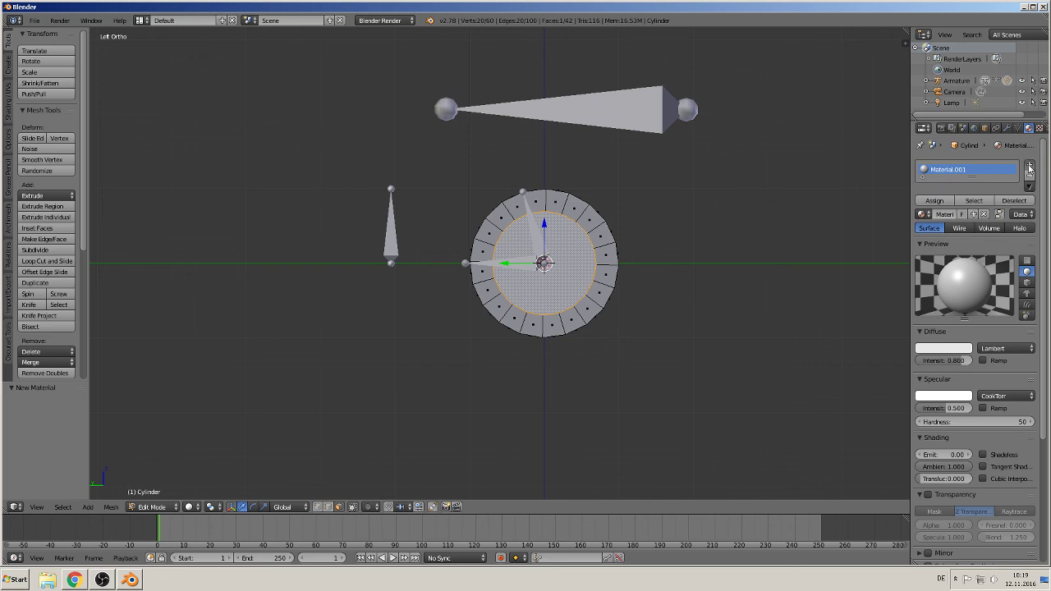
{"action": "left_click", "coordinate": [1029, 165]}
{"action": "left_click", "coordinate": [968, 239]}
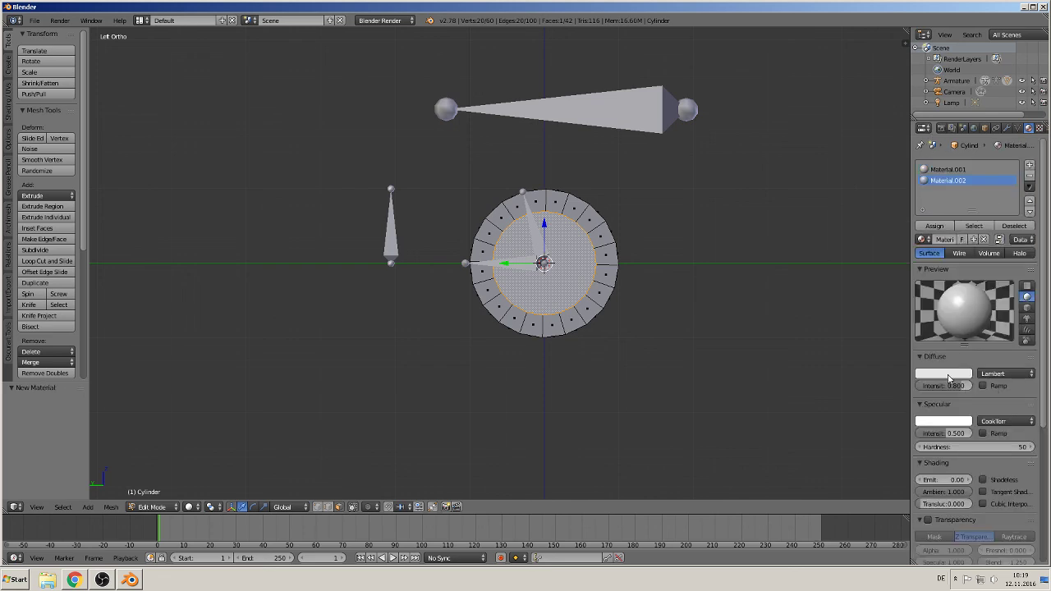
{"action": "left_click", "coordinate": [955, 374]}
{"action": "left_click_drag", "start_coordinate": [963, 297], "coordinate": [965, 317]}
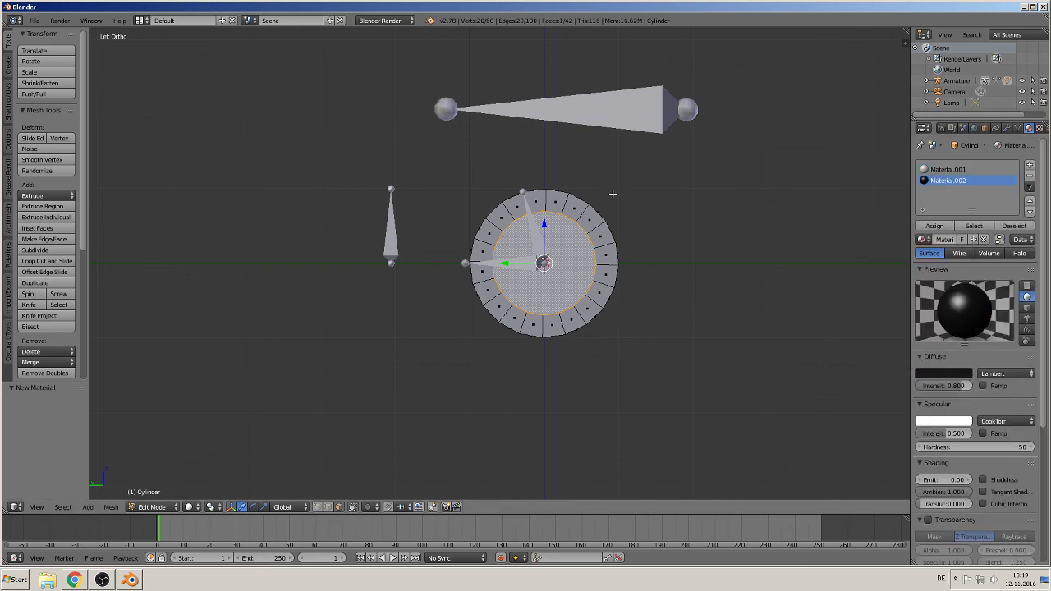
Select the outer face ring, checker-deselect it, assign the black material, and leave Edit Mode.
{"action": "right_click", "coordinate": [582, 208], "text": "alt"}
{"action": "left_click", "coordinate": [63, 506]}
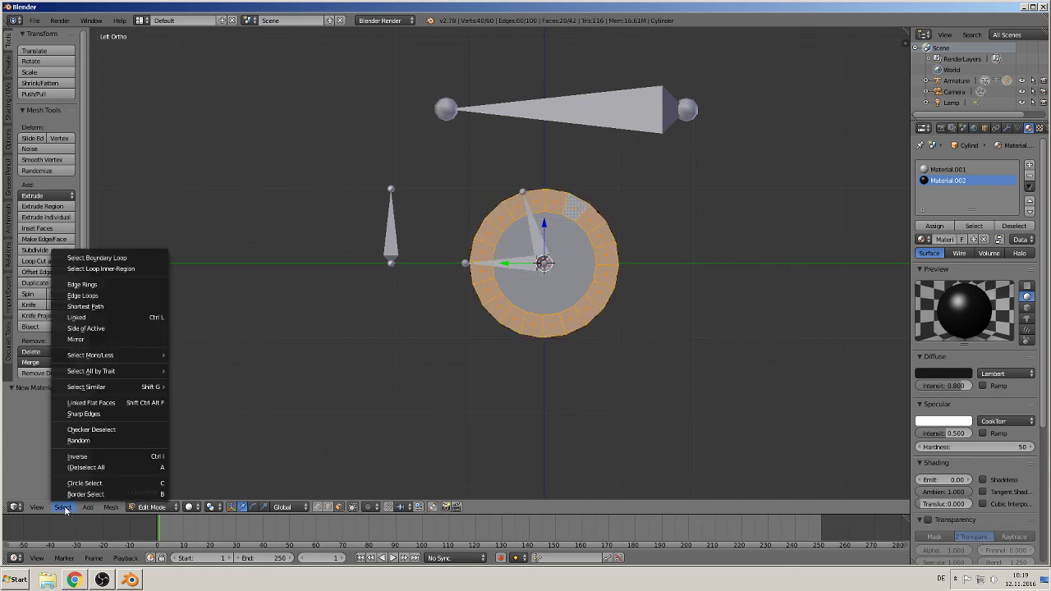
{"action": "left_click", "coordinate": [108, 432]}
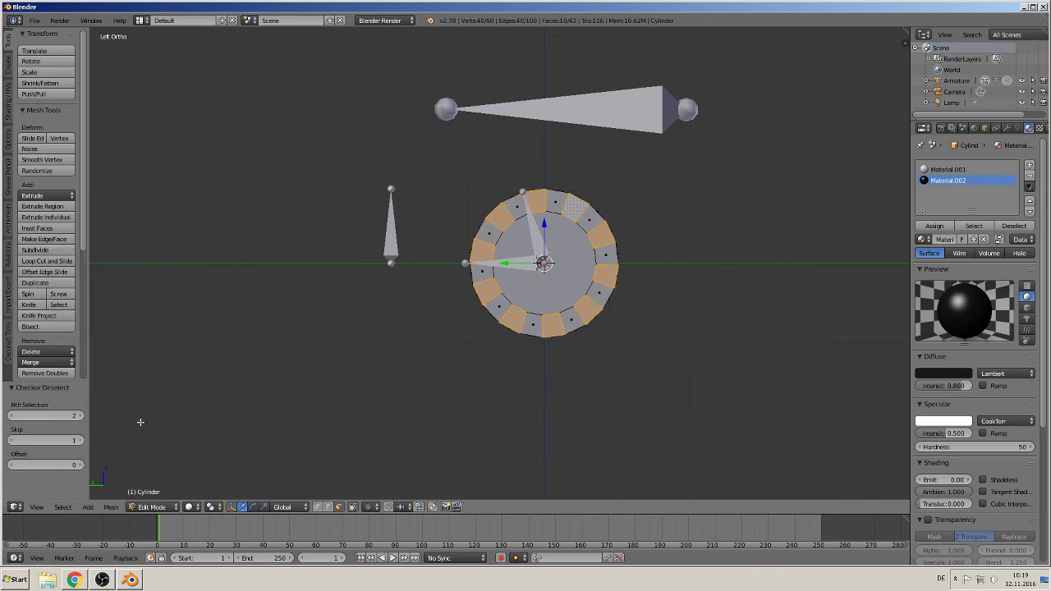
{"action": "left_click", "coordinate": [944, 227]}
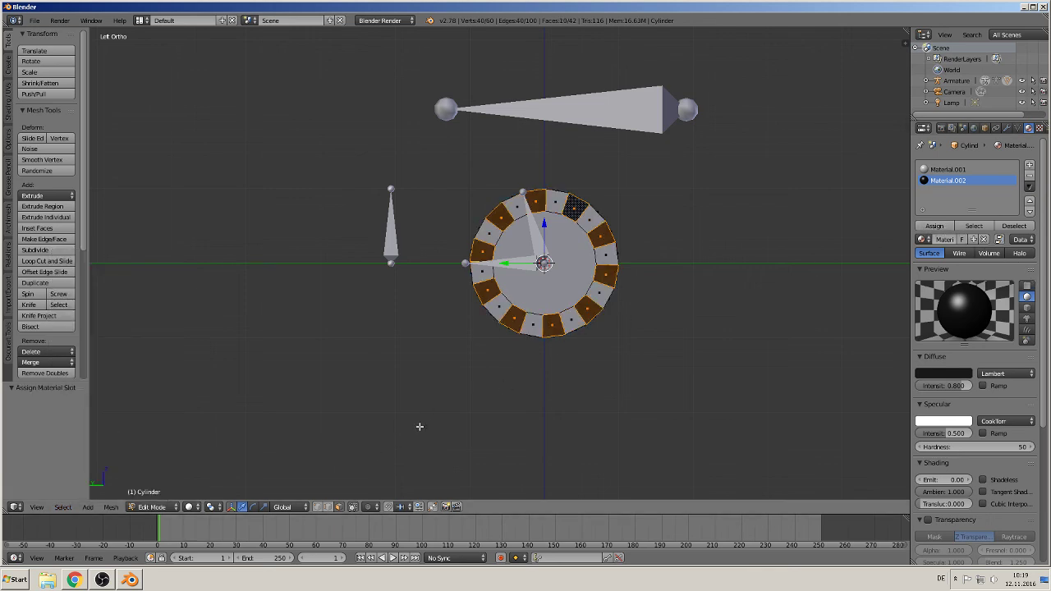
{"action": "key", "text": "Tab"}
Slide the top main bone to roll the wheel, then move turn bone 3 along X to steer it.
{"action": "right_click", "coordinate": [574, 111]}
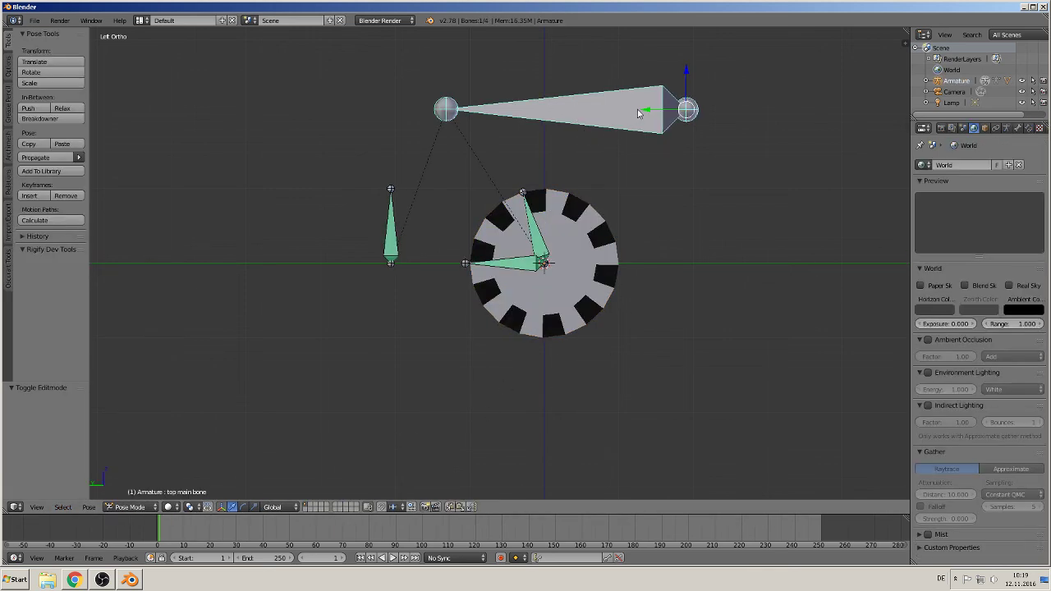
{"action": "left_click_drag", "start_coordinate": [644, 113], "coordinate": [718, 129]}
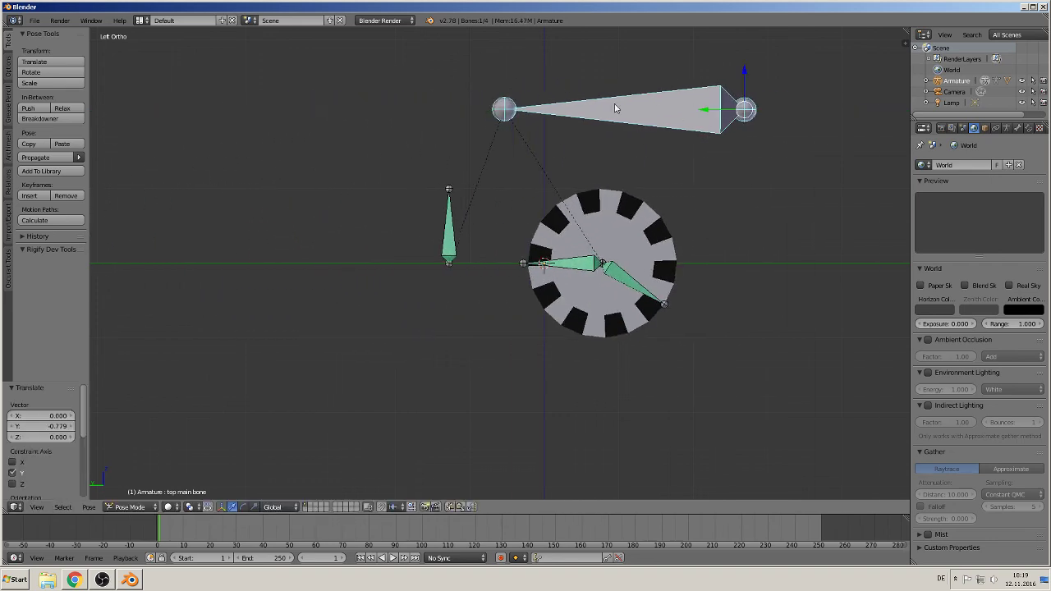
{"action": "middle_click_drag", "start_coordinate": [676, 296], "coordinate": [723, 333]}
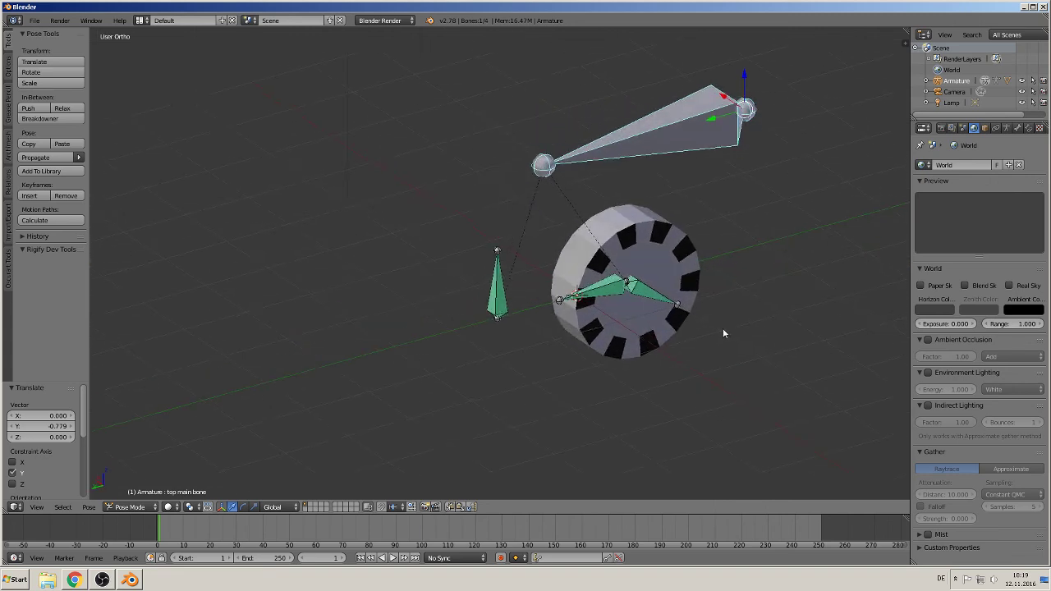
{"action": "right_click", "coordinate": [488, 304]}
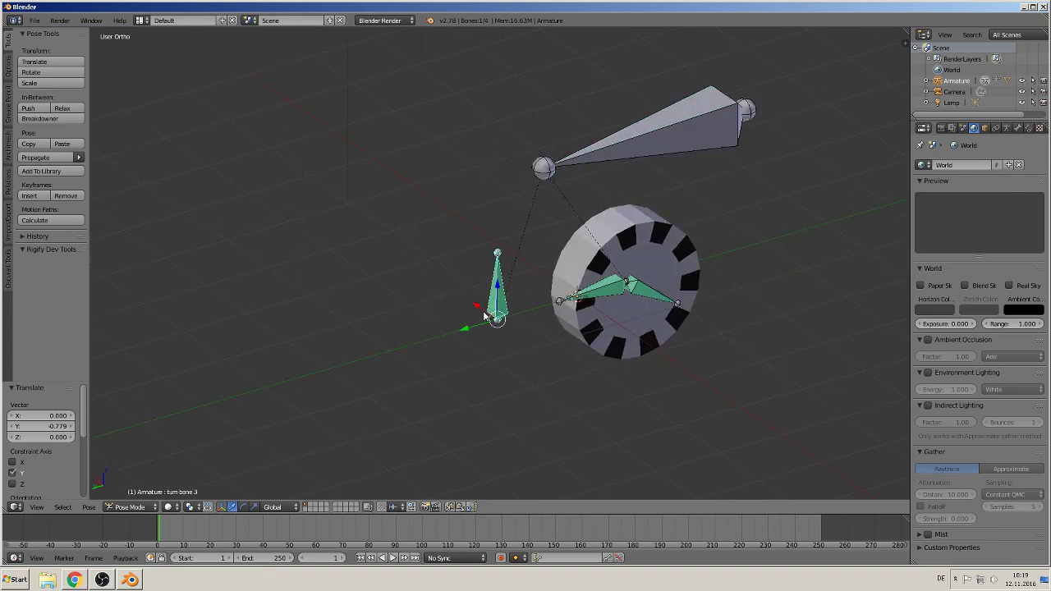
{"action": "key", "text": "g"}
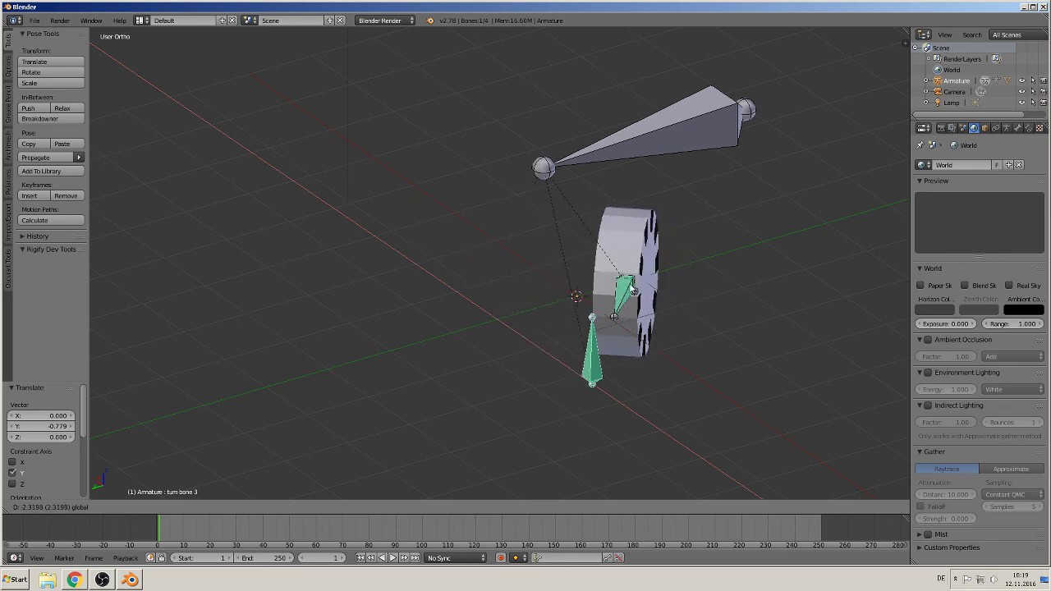
{"action": "key", "text": "x"}
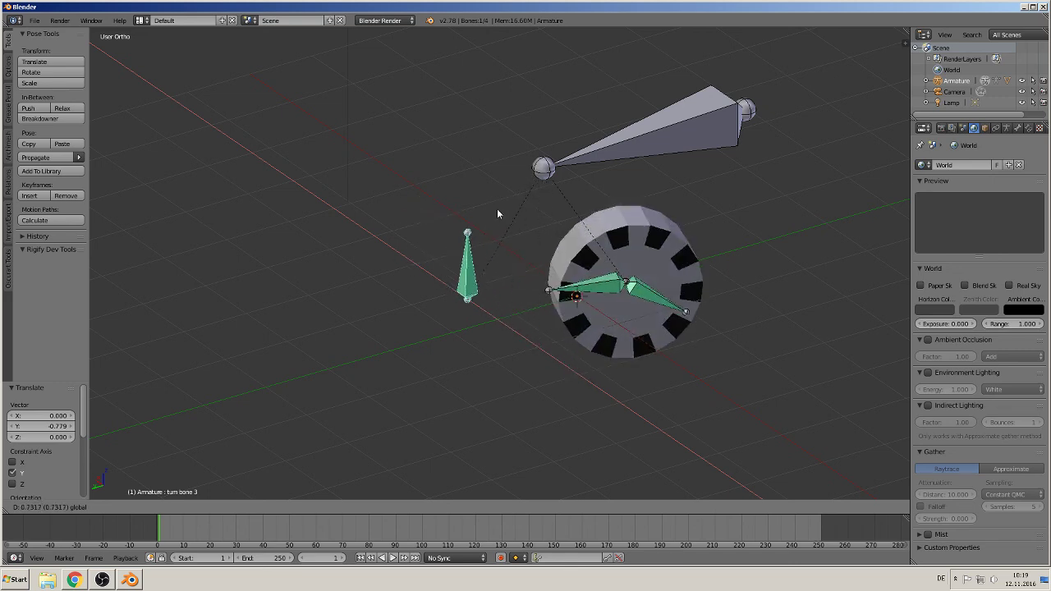
{"action": "left_click", "coordinate": [497, 209]}
Move the top main bone 3.149 along Y and view the rolled, turned wheel from a new angle.
{"action": "right_click", "coordinate": [698, 130]}
{"action": "key", "text": "g"}
{"action": "key", "text": "y"}
{"action": "left_click", "coordinate": [526, 169]}
{"action": "middle_click_drag", "start_coordinate": [556, 228], "coordinate": [133, 38]}
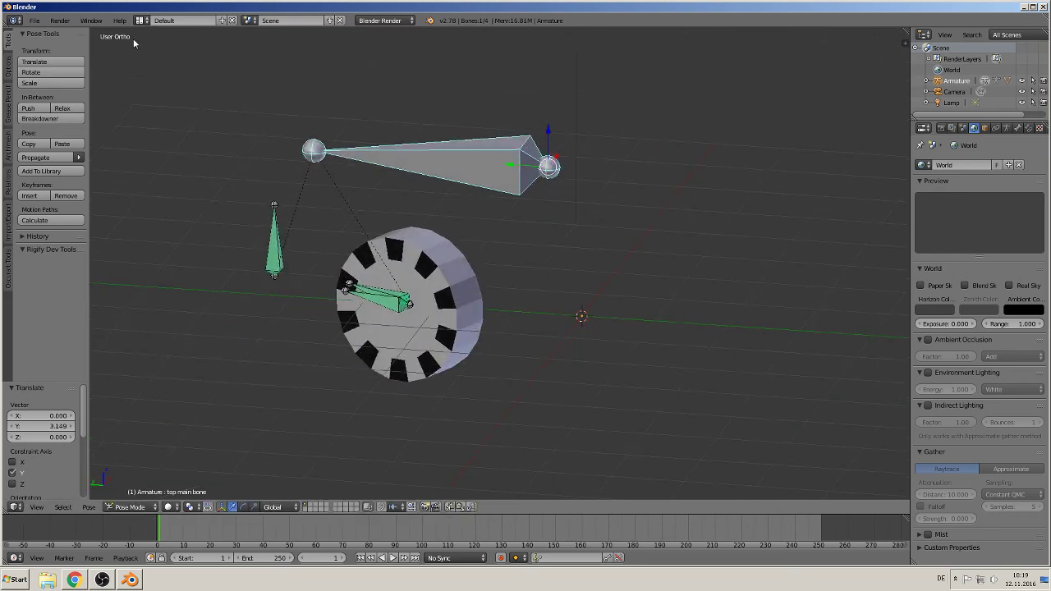
{"action": "left_click", "coordinate": [33, 21]}
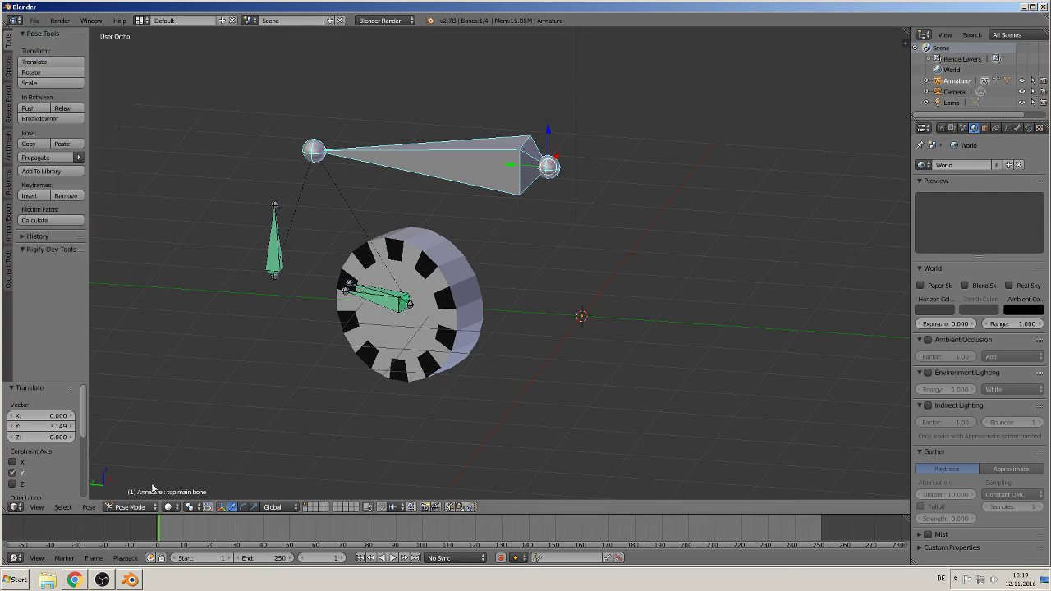